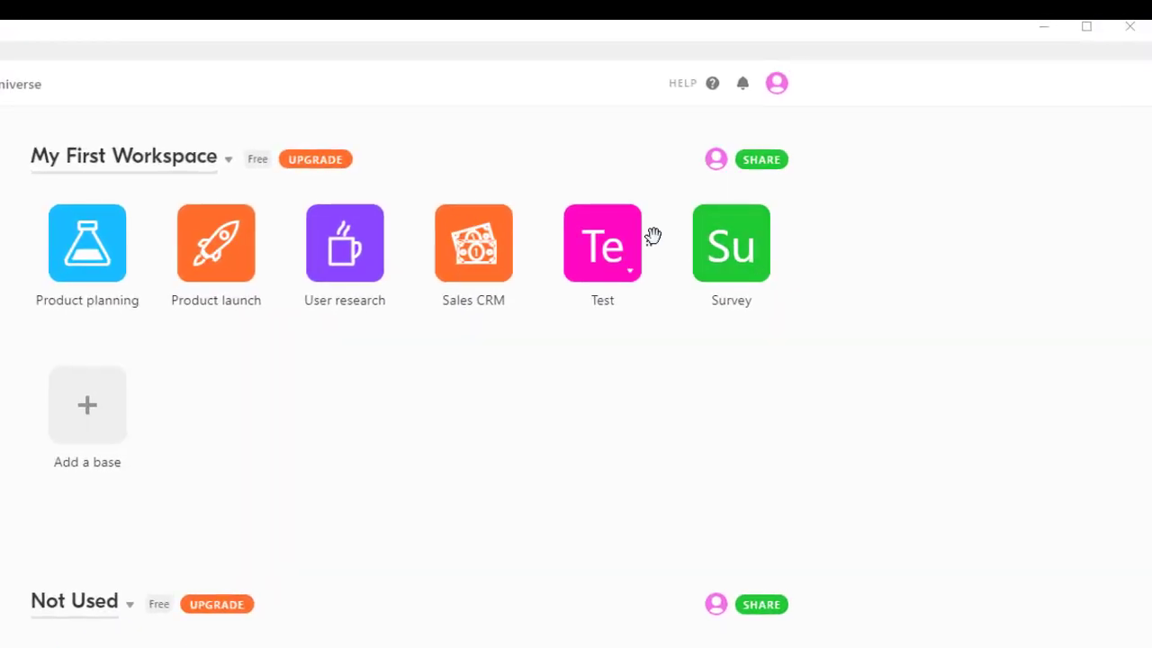
Move the Test base from My First Workspace into the Not Used workspace
mouse_move(653, 235)
mouse_down()
mouse_move(776, 246)
mouse_move(642, 241)
mouse_up()
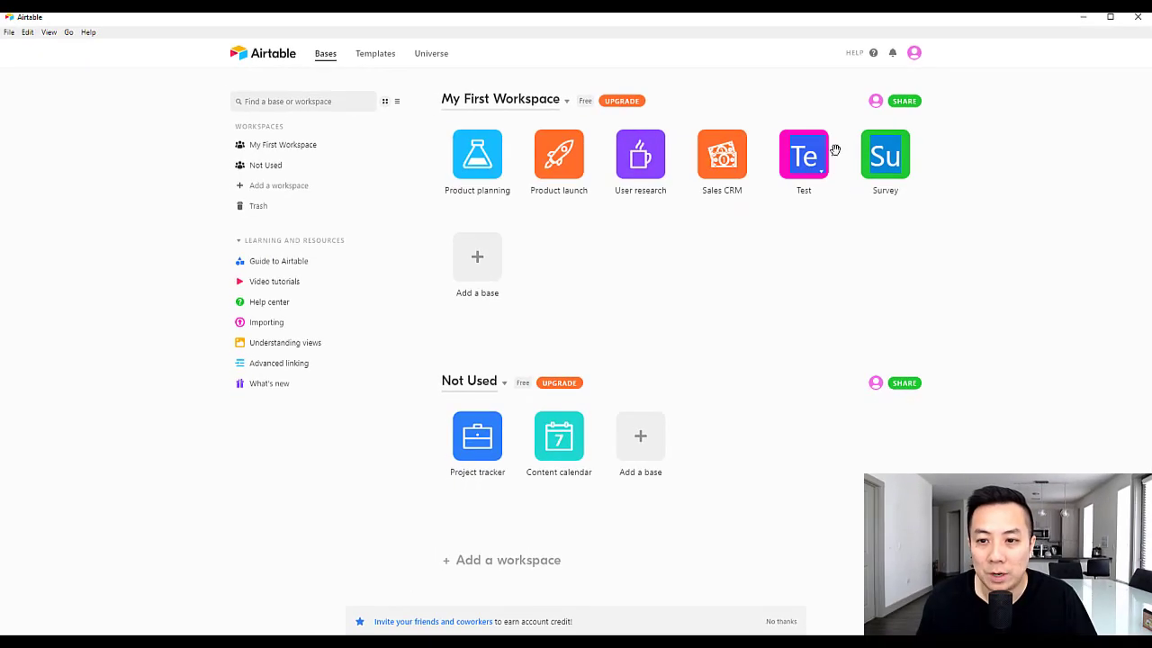
click(766, 261)
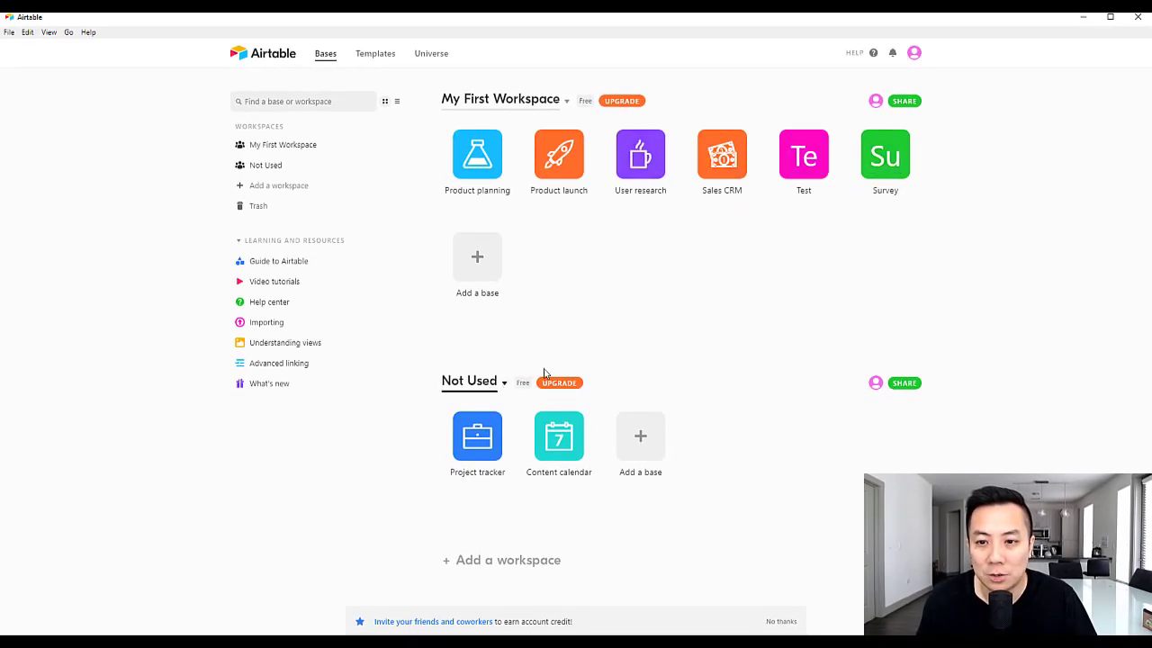
drag(835, 155, 668, 442)
click(682, 376)
drag(631, 342, 638, 340)
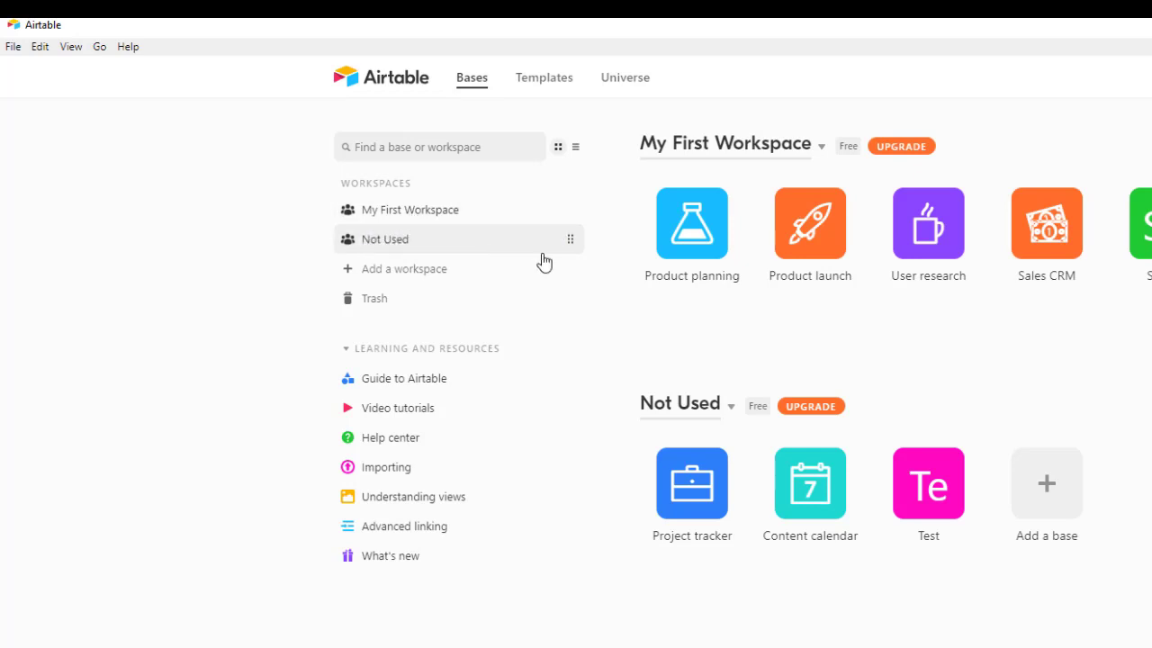
mouse_move(568, 239)
mouse_down()
mouse_move(567, 212)
mouse_move(570, 239)
mouse_up()
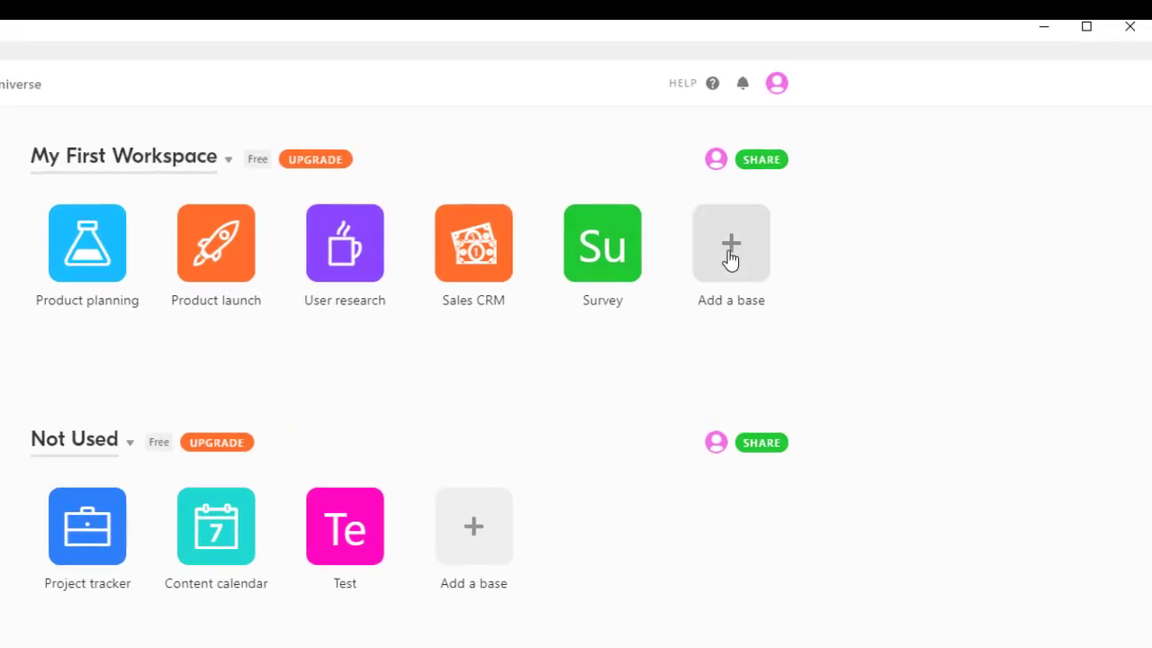
Create a base from scratch in My First Workspace and name it "Projects"
click(732, 248)
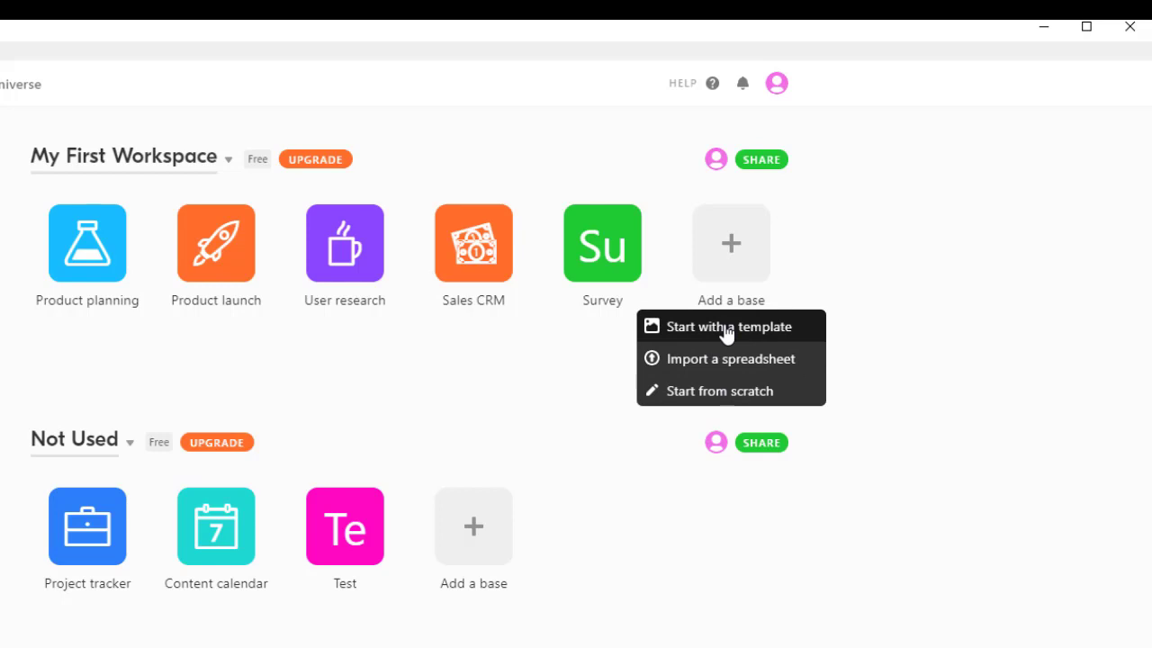
click(707, 393)
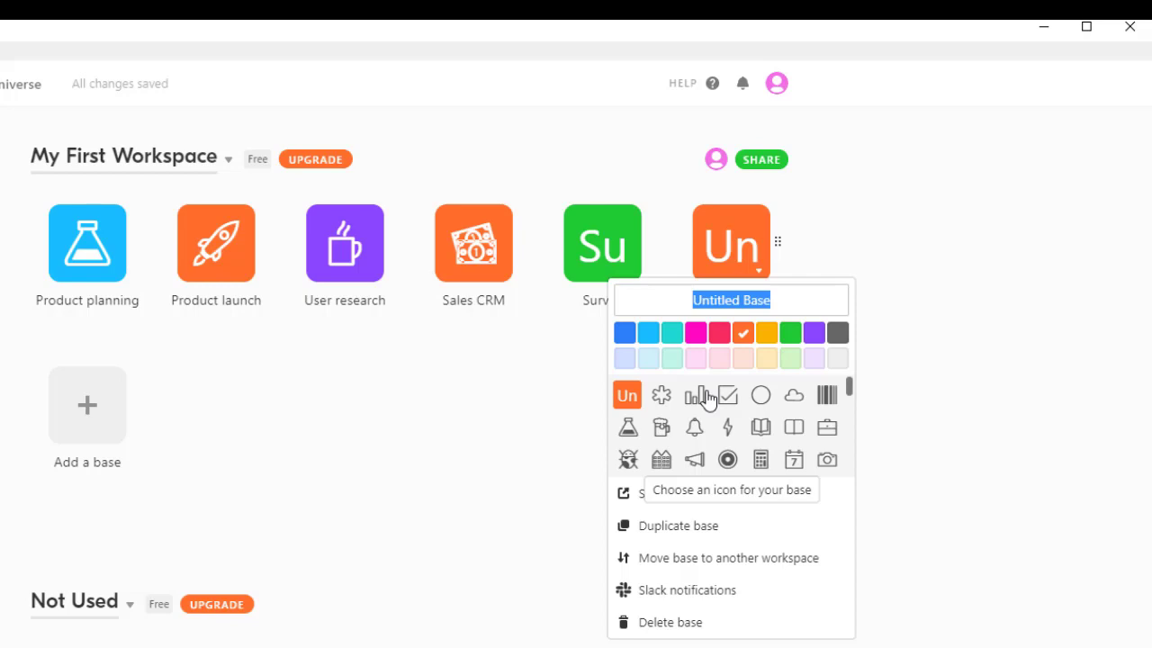
text(Projects)
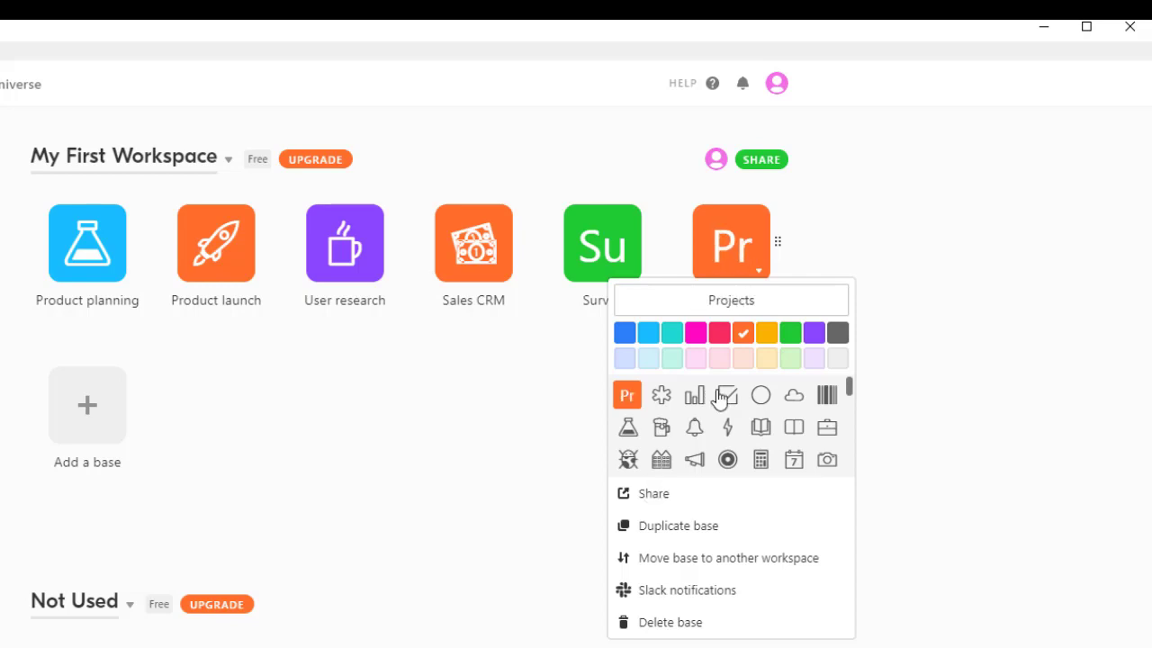
click(953, 360)
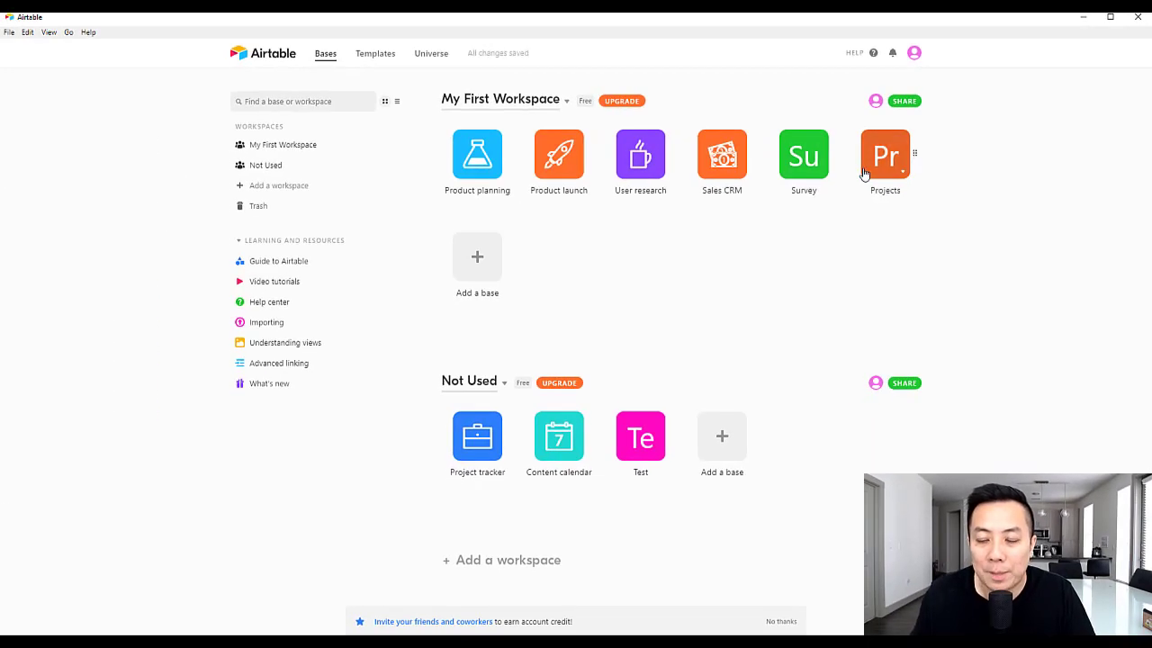
click(898, 171)
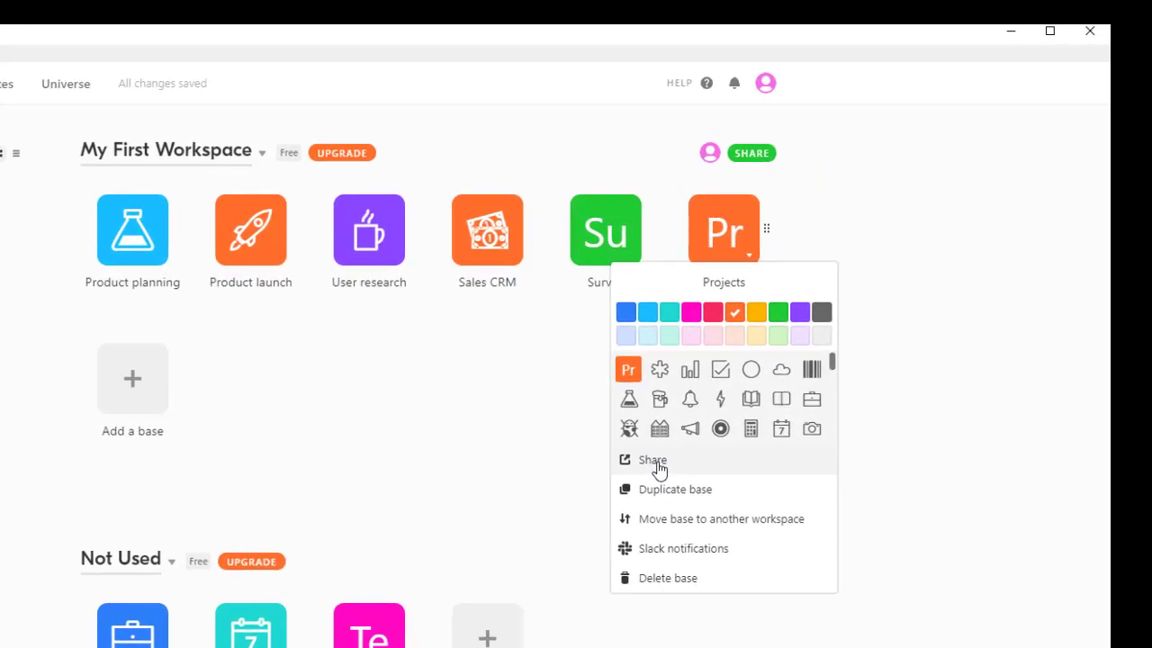
click(936, 231)
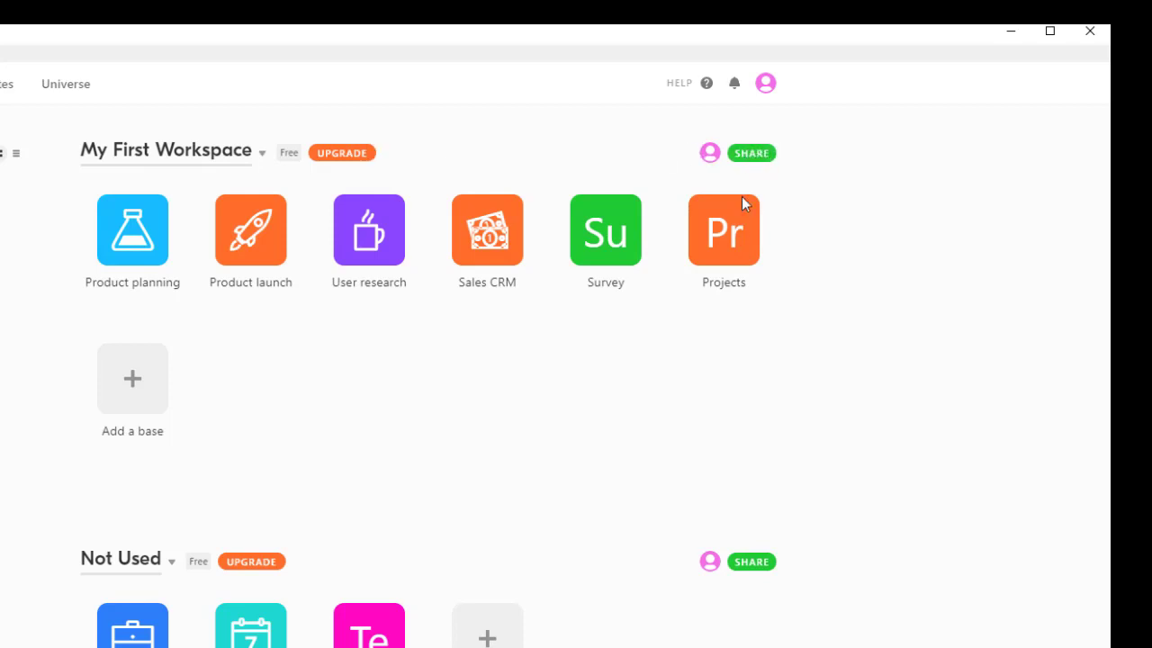
click(752, 264)
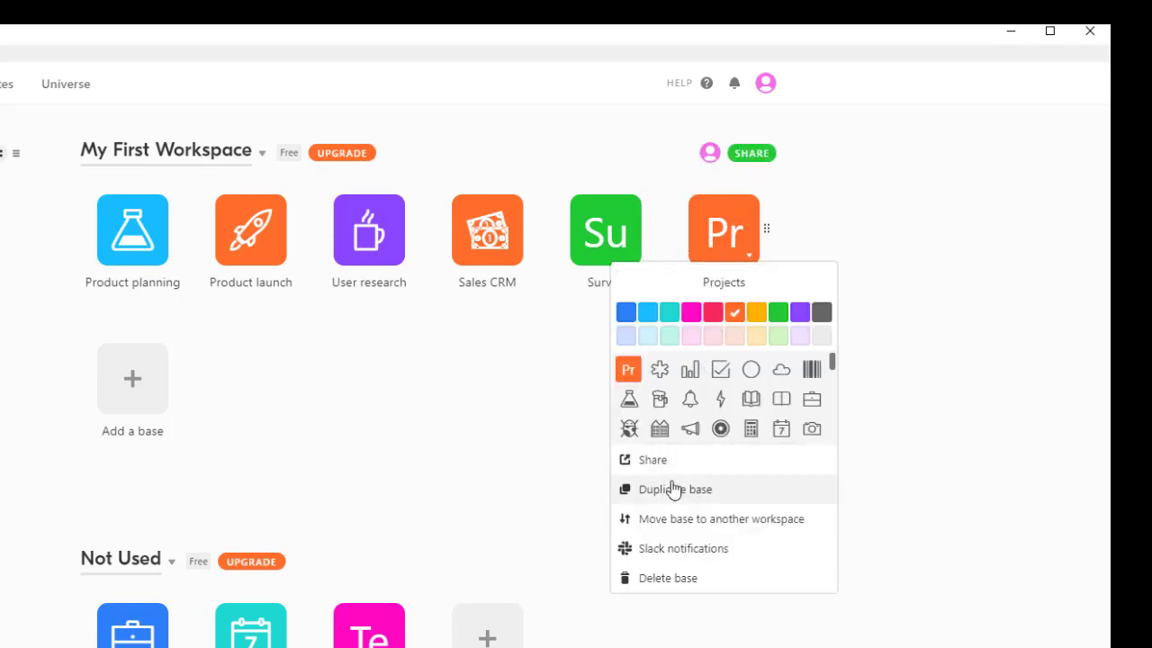
click(934, 321)
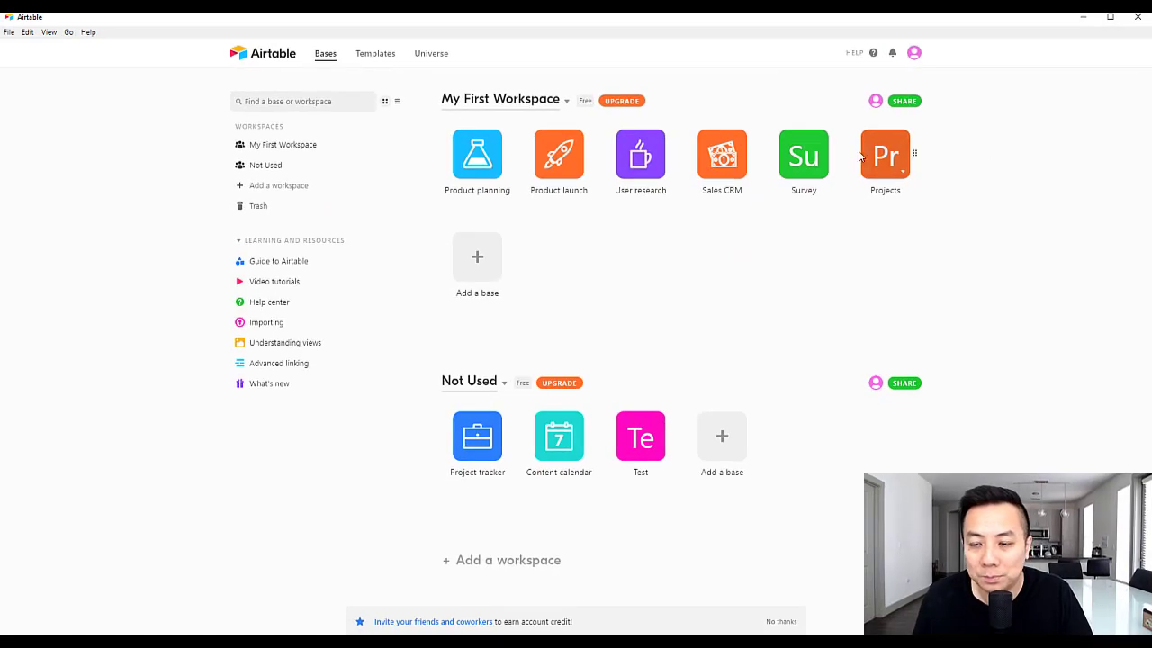
Open the Projects base and rename its first table "Projects"
click(885, 160)
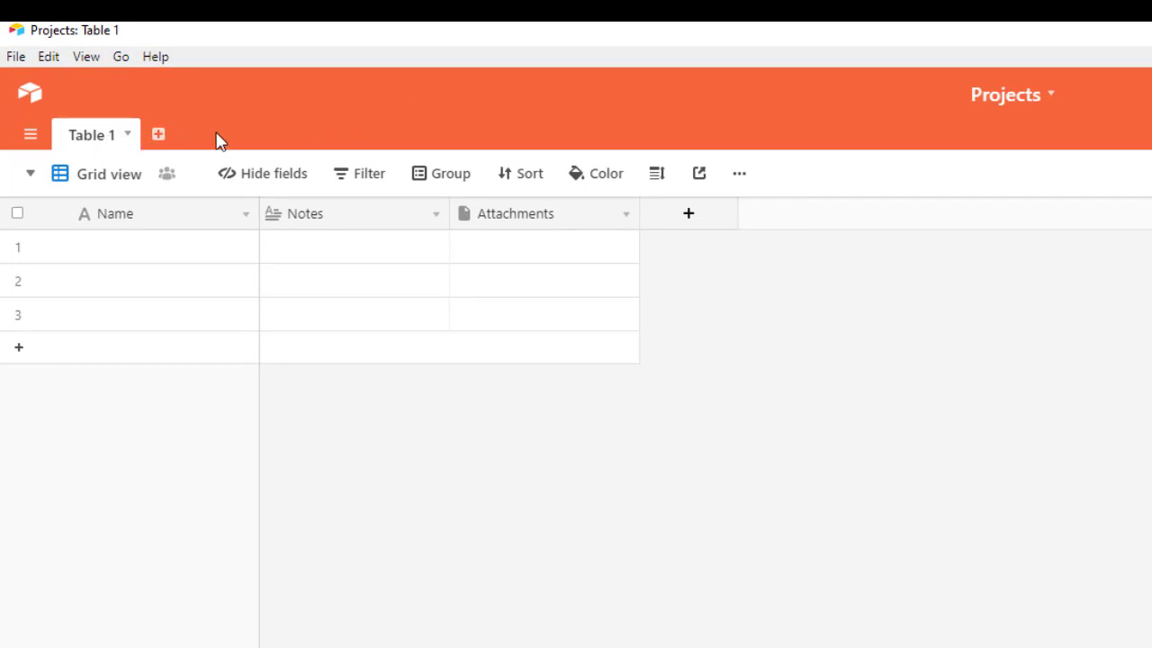
double_click(96, 144)
text(Projects)
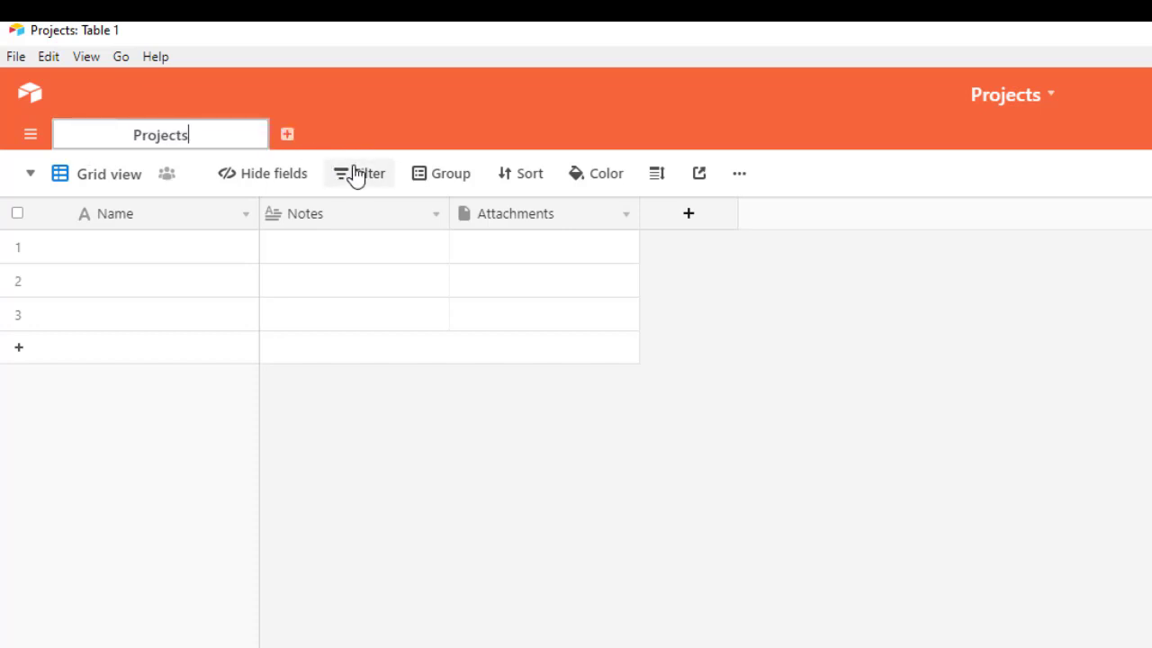
key(Return)
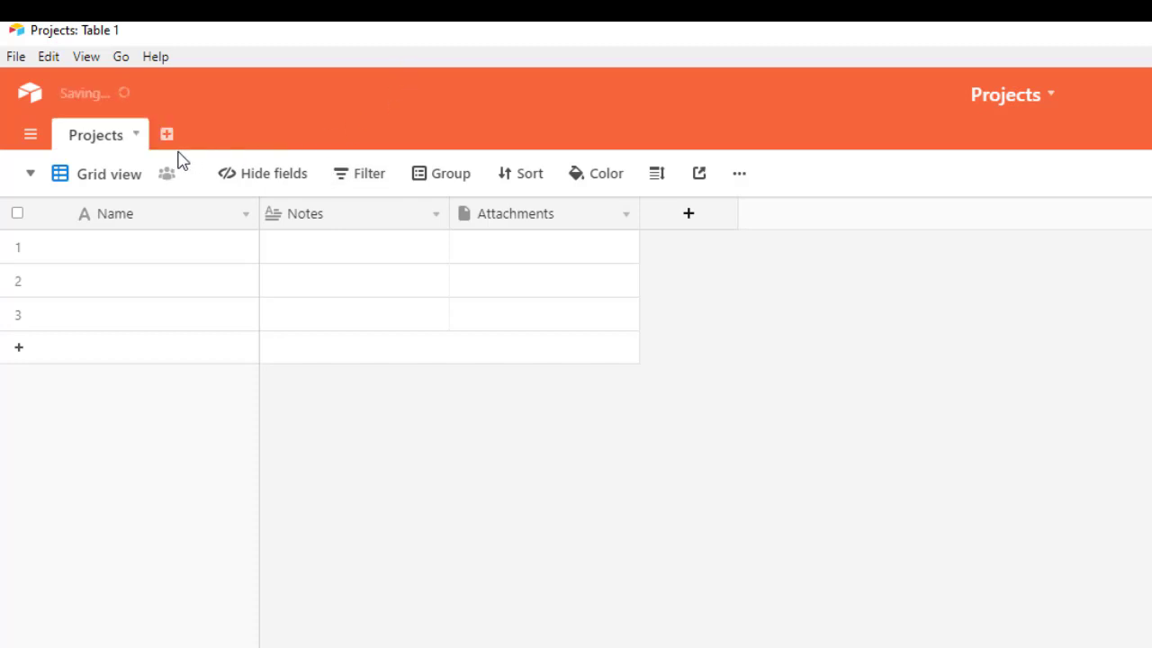
Rename the grid view of the Projects table "All Projects"
double_click(106, 183)
text(All Projects)
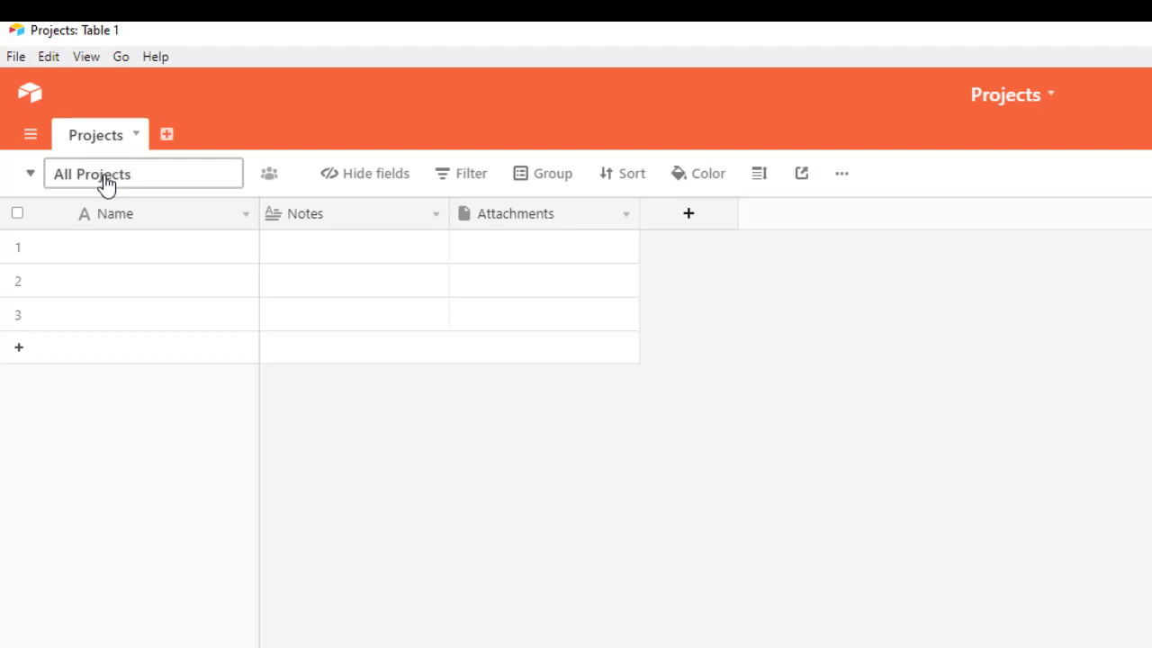
click(276, 101)
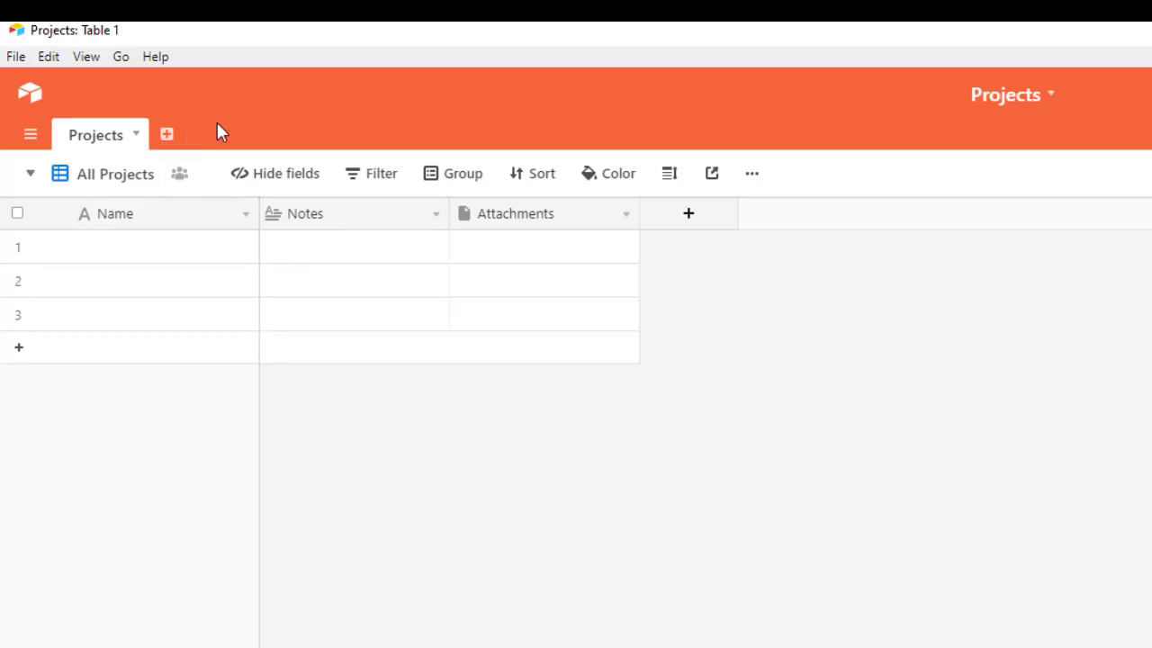
Add an empty table to the base and name it "Tasks"
click(168, 135)
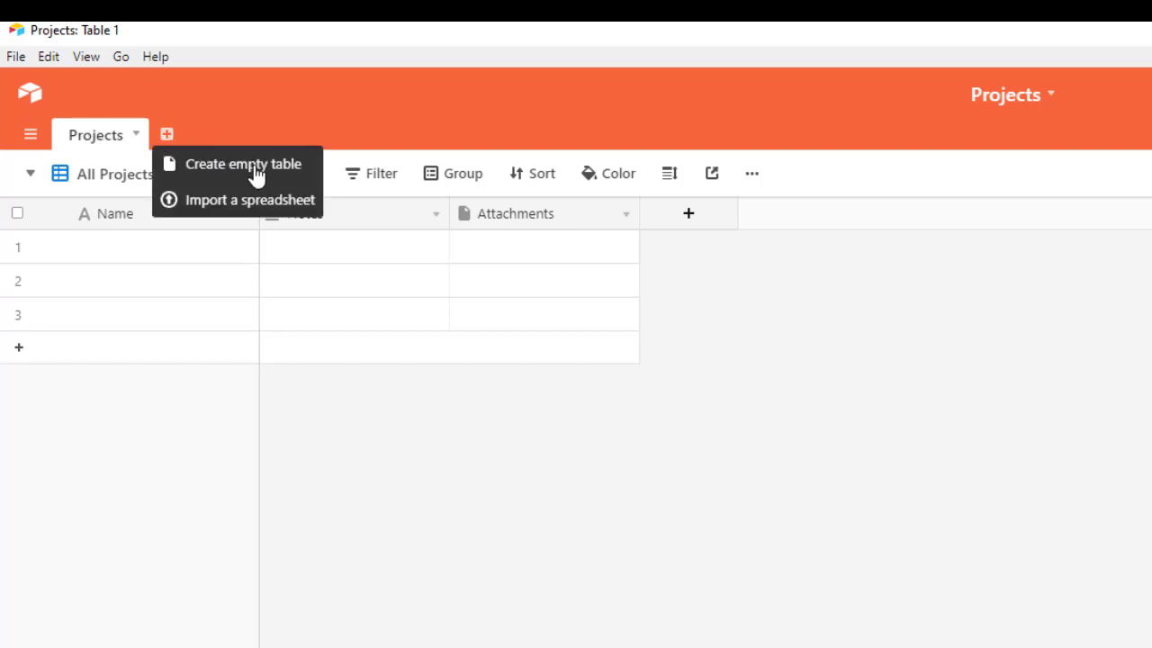
click(256, 173)
text(Tasks)
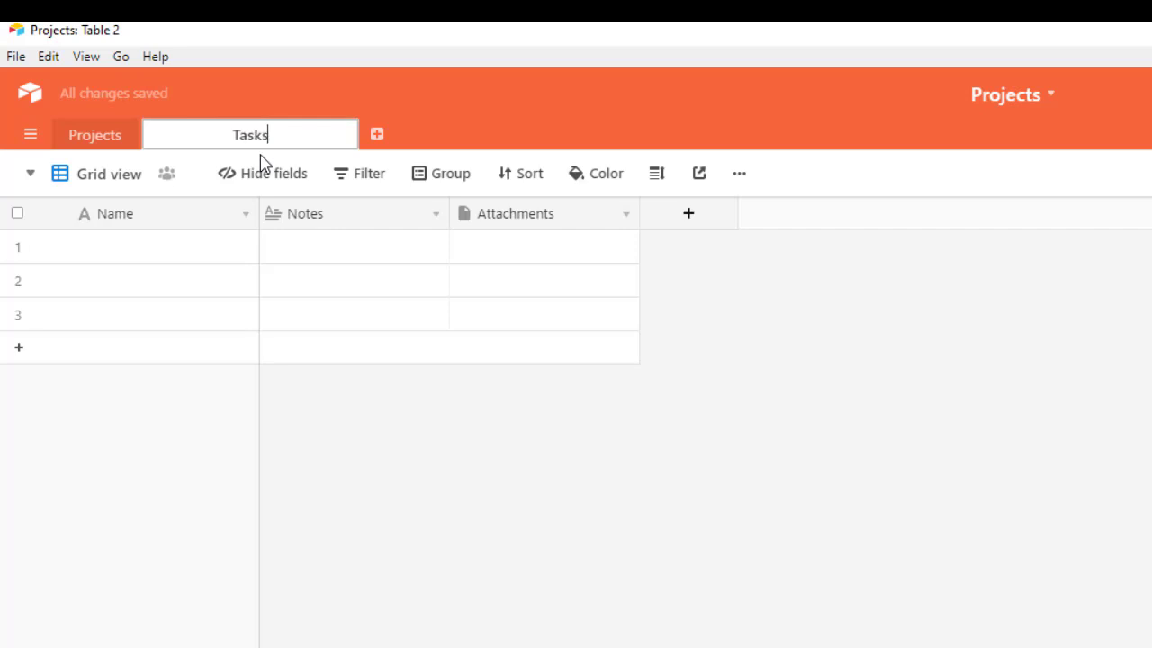
Rename the grid view of the Tasks table "All Tasks"
double_click(124, 177)
text(All Ta)
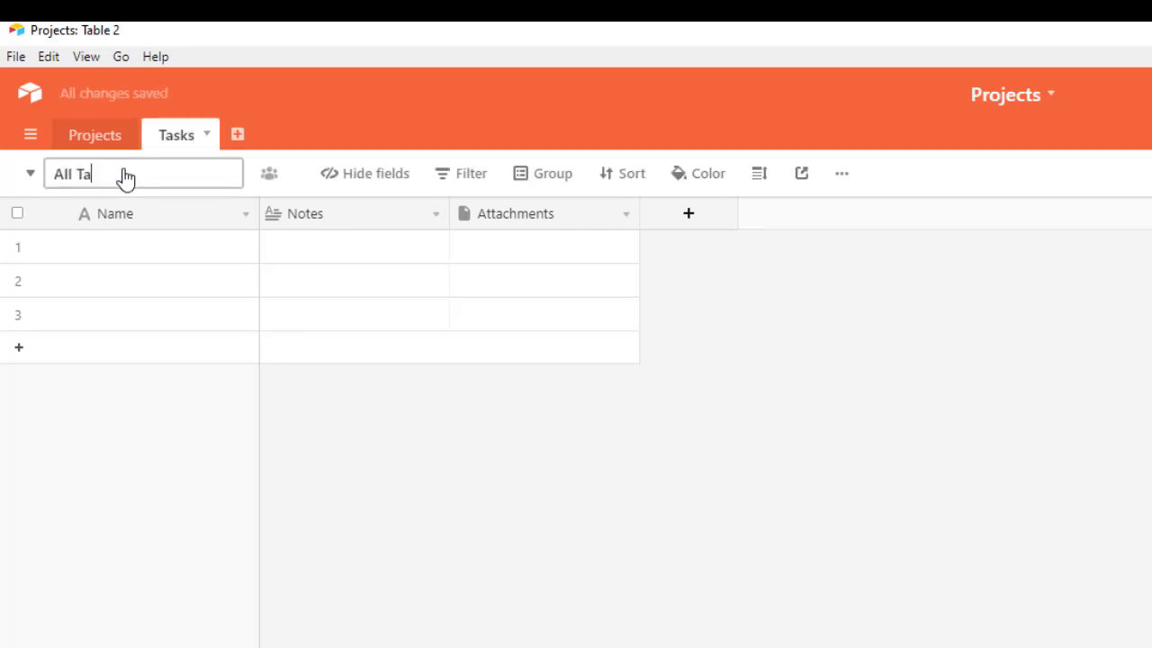
text(sks)
click(330, 102)
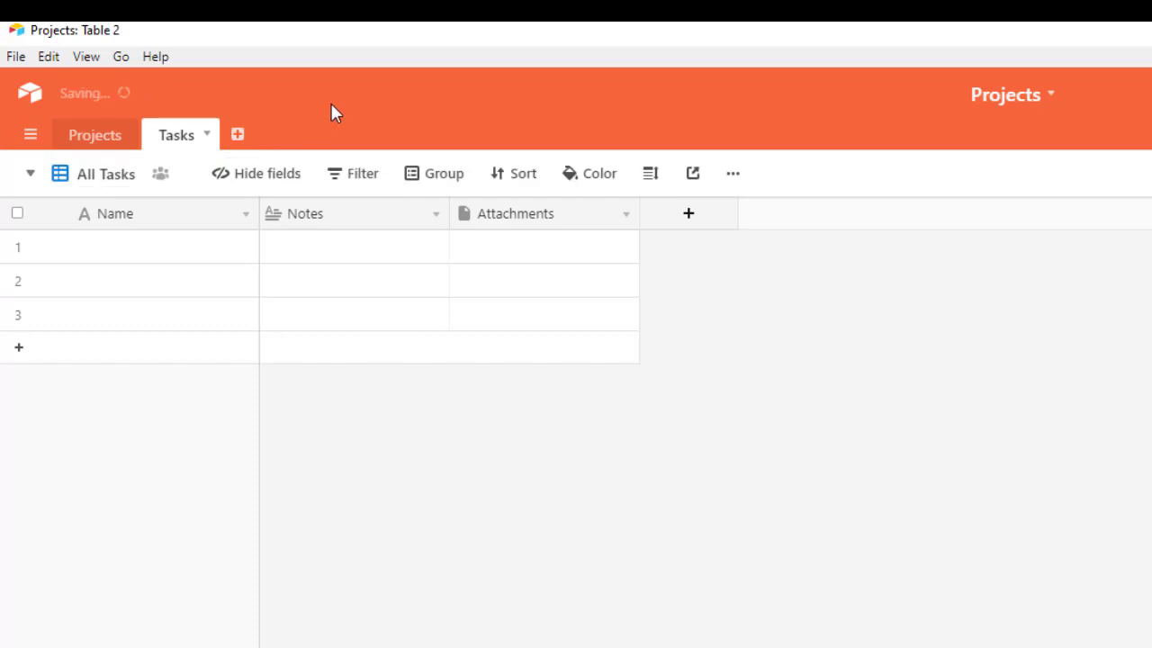
Delete the Notes and Attachments fields from the Projects table
click(95, 142)
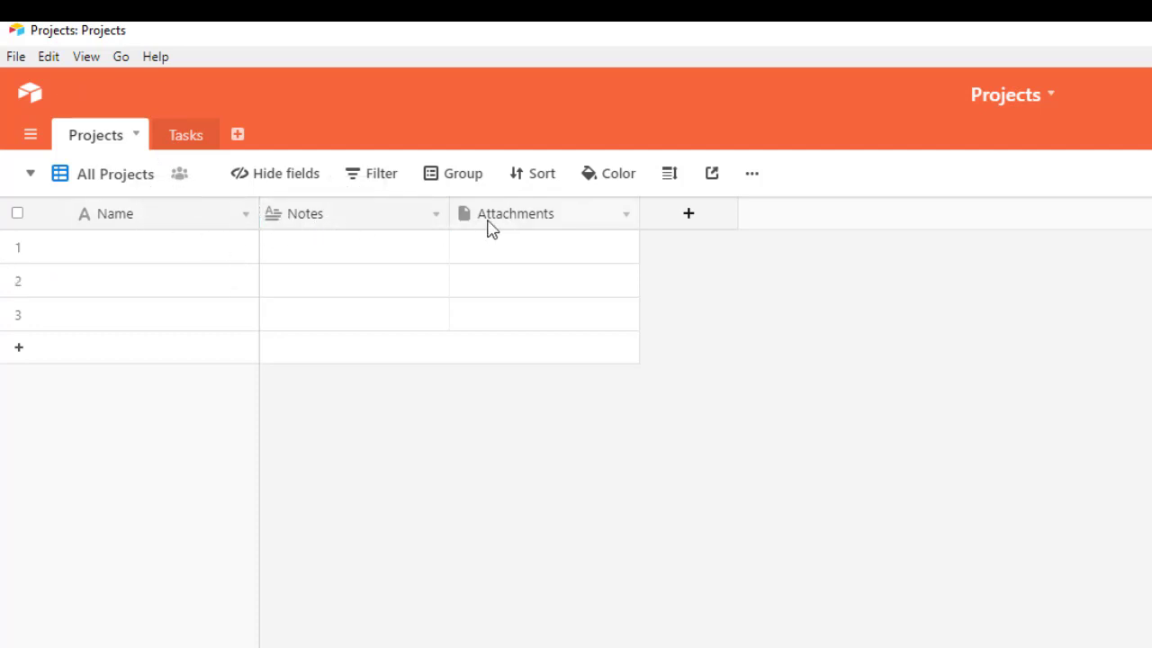
right_click(350, 225)
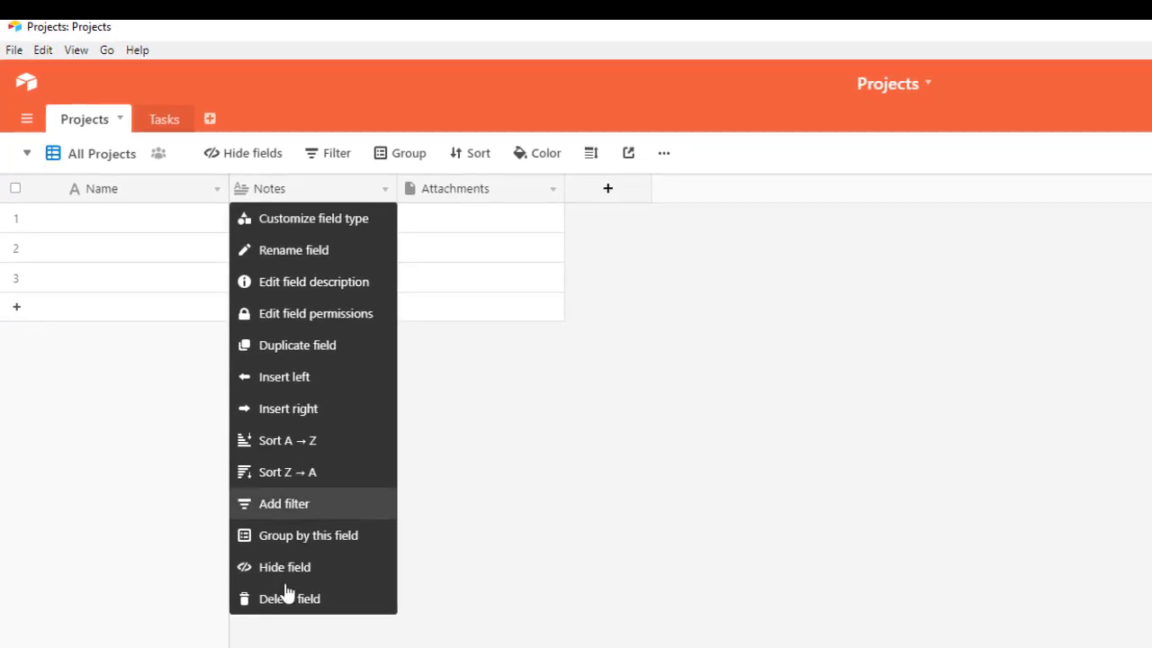
click(290, 609)
right_click(312, 190)
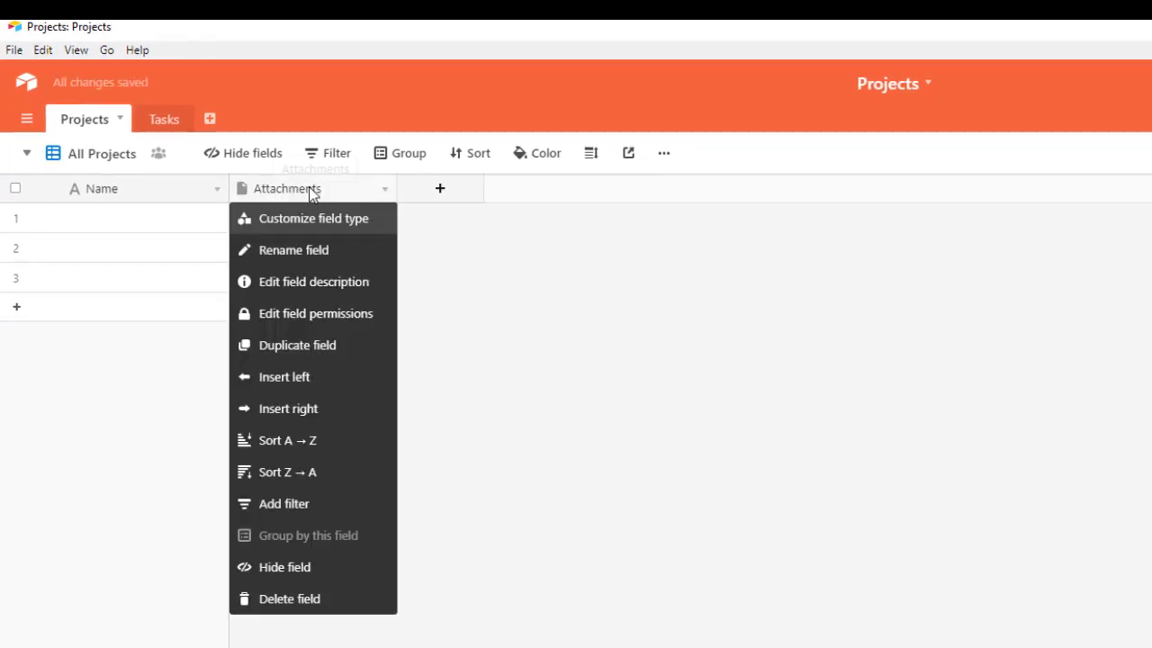
click(305, 605)
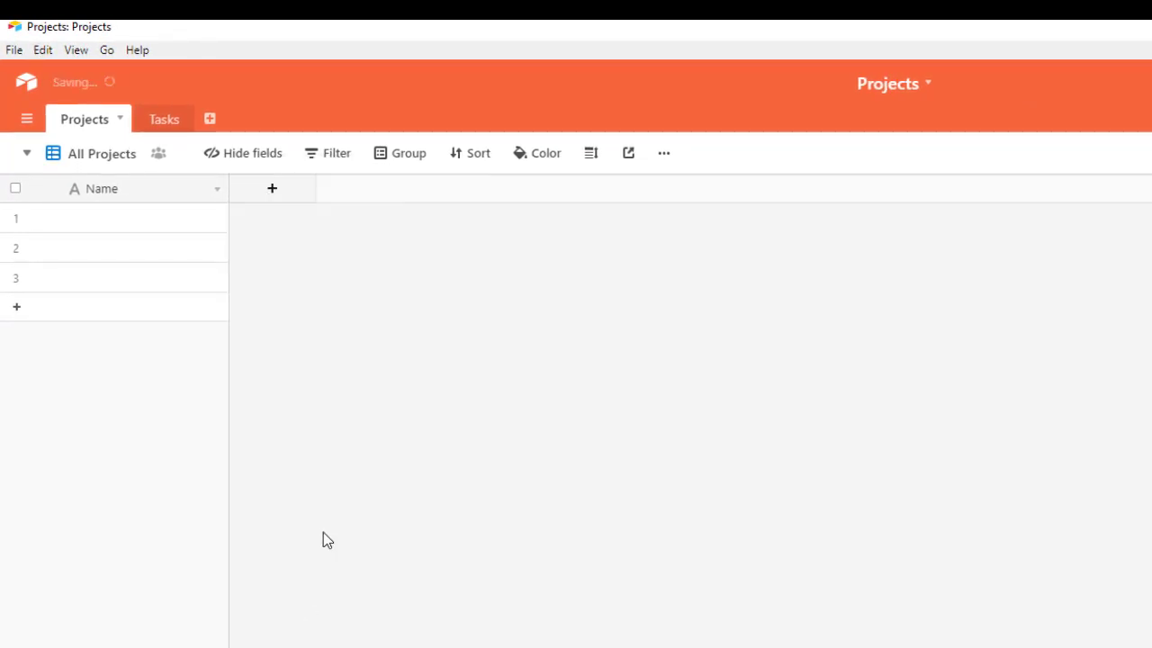
right_click(116, 191)
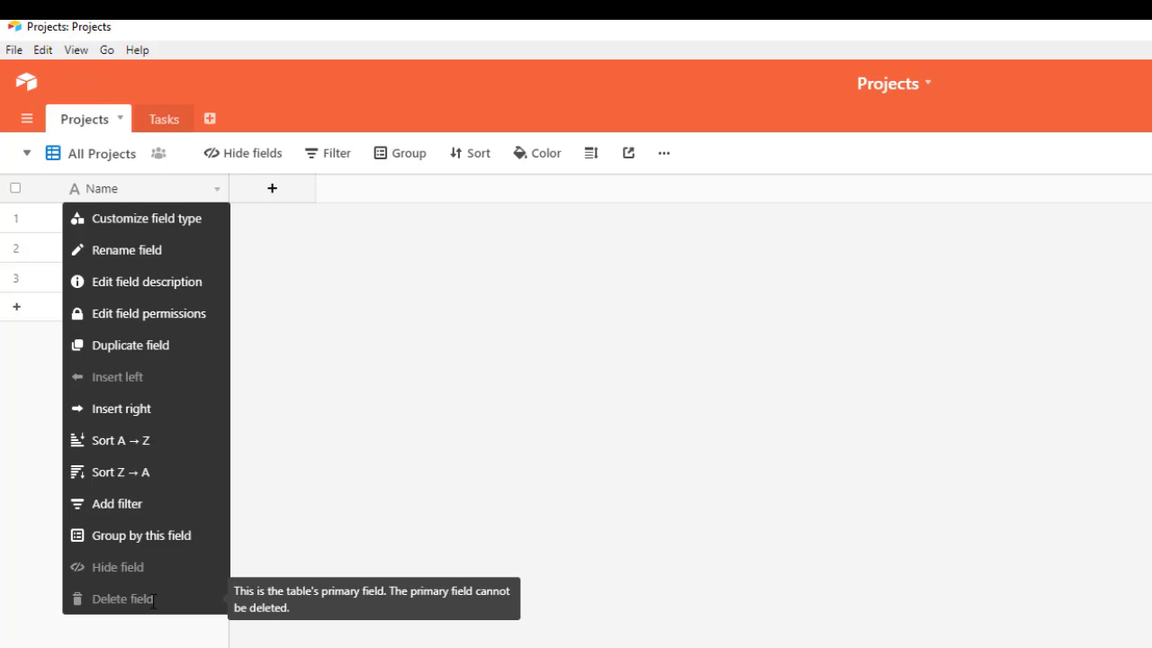
click(309, 278)
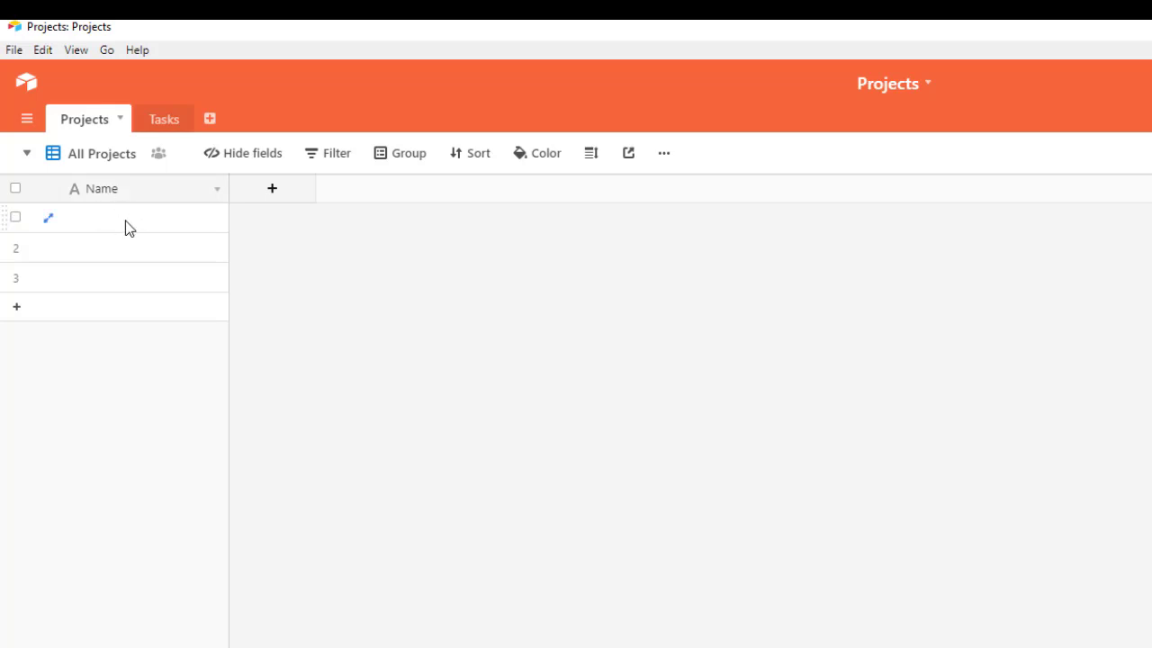
Fill the Name field of the Projects table's three records with "Project 1", "Project 2" and "Project 3"
click(172, 223)
text(Project)
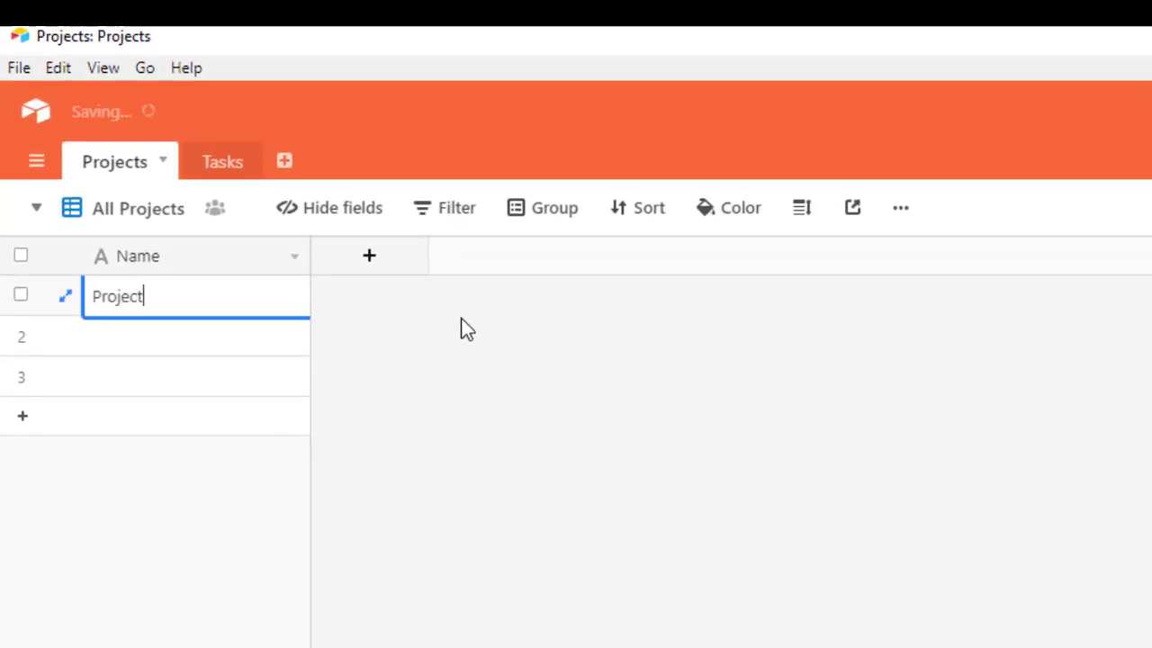
text( 1)
key(Return)
text(Project )
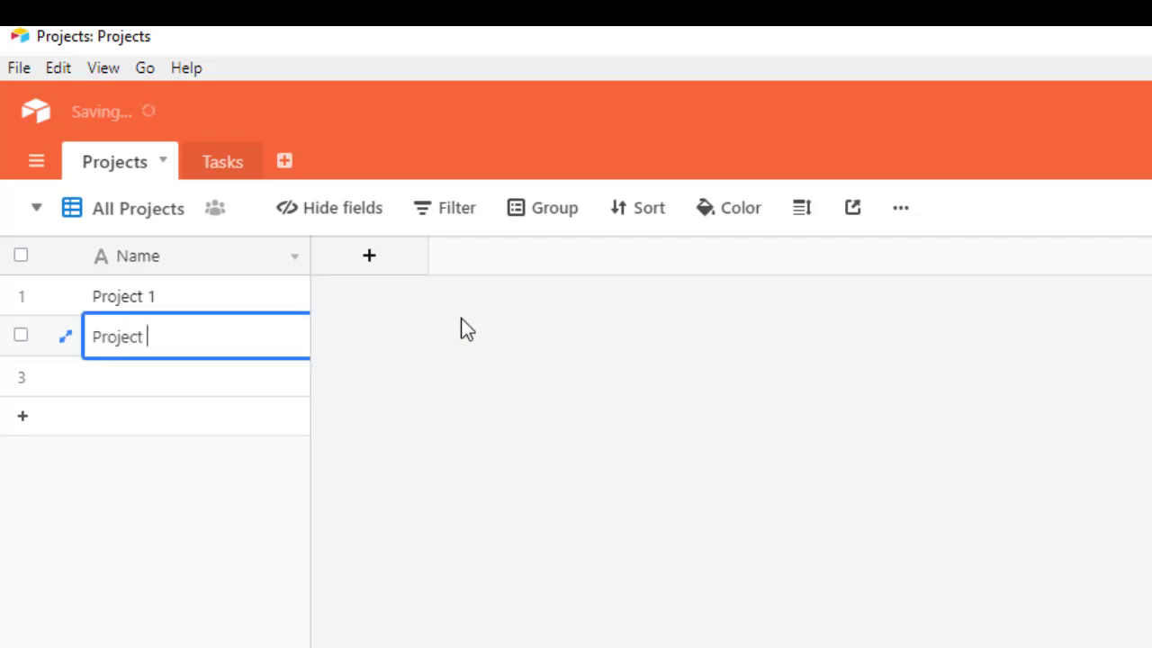
text(2)
key(Return)
text(Project 3)
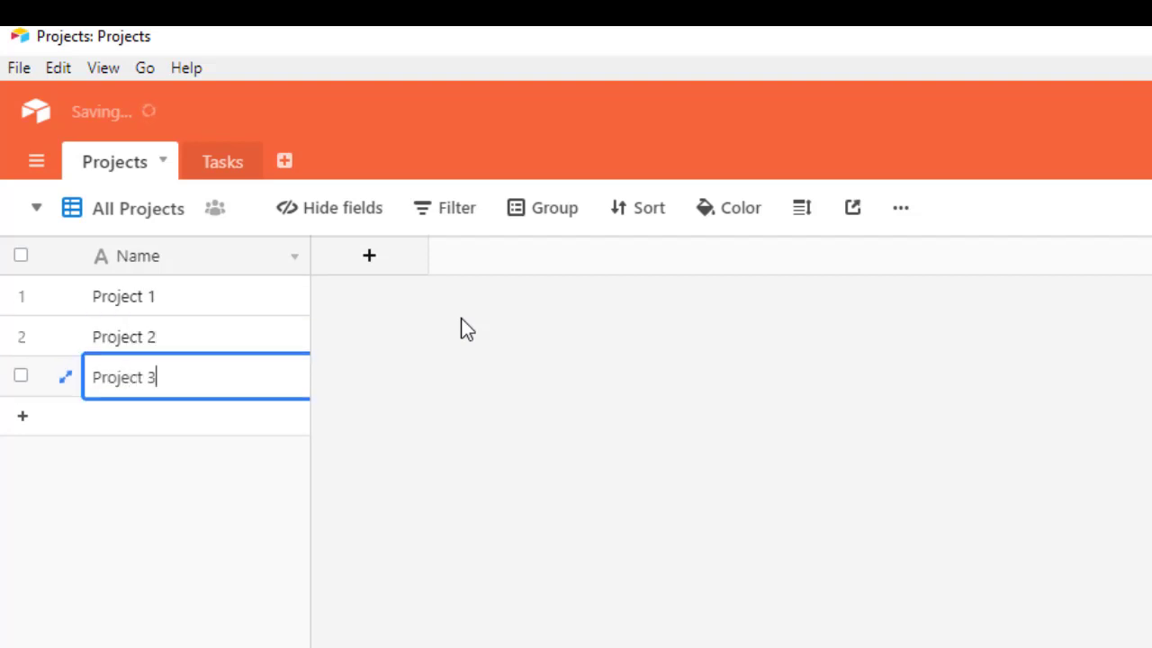
click(444, 364)
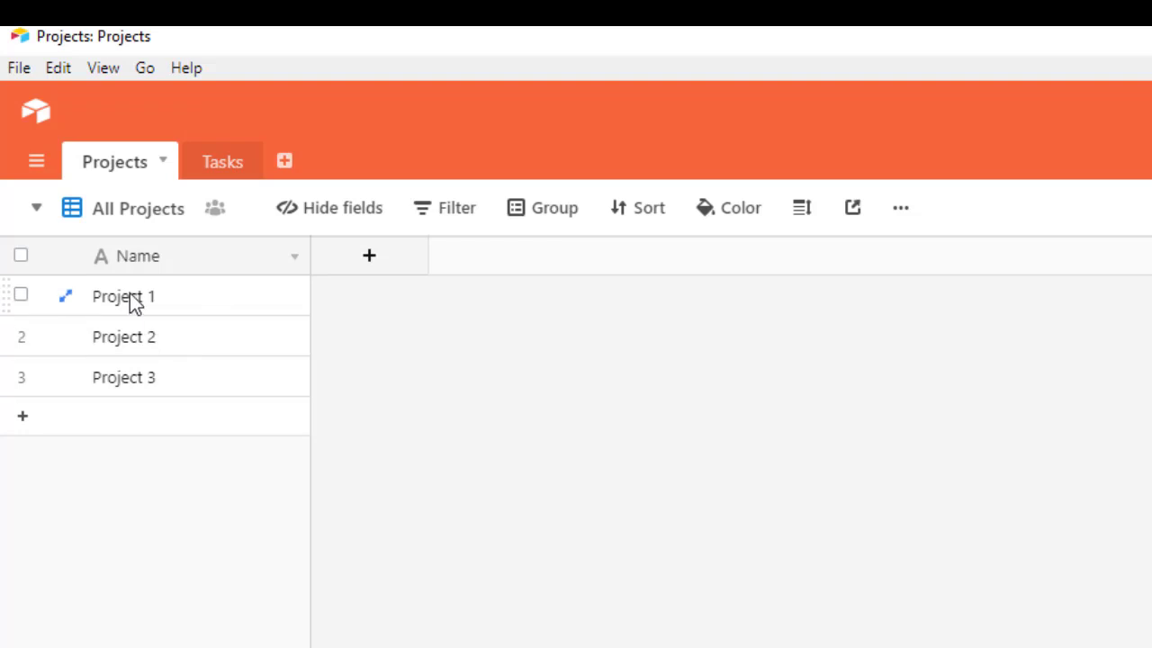
Delete the Notes and Attachments fields from the Tasks table
click(220, 164)
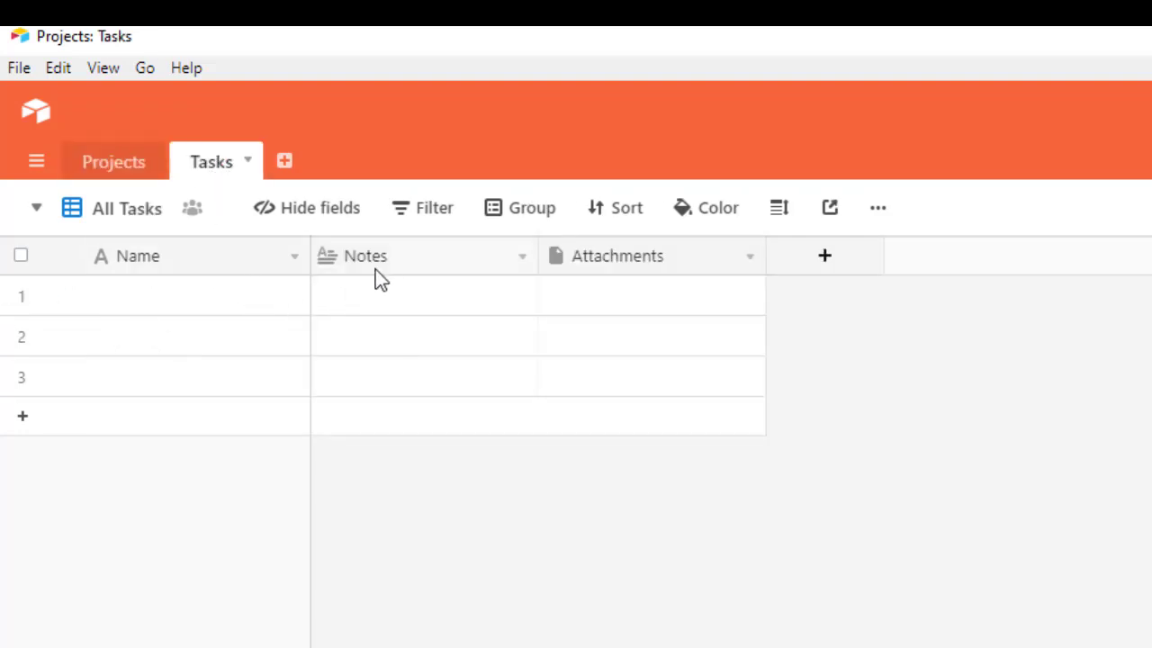
right_click(402, 259)
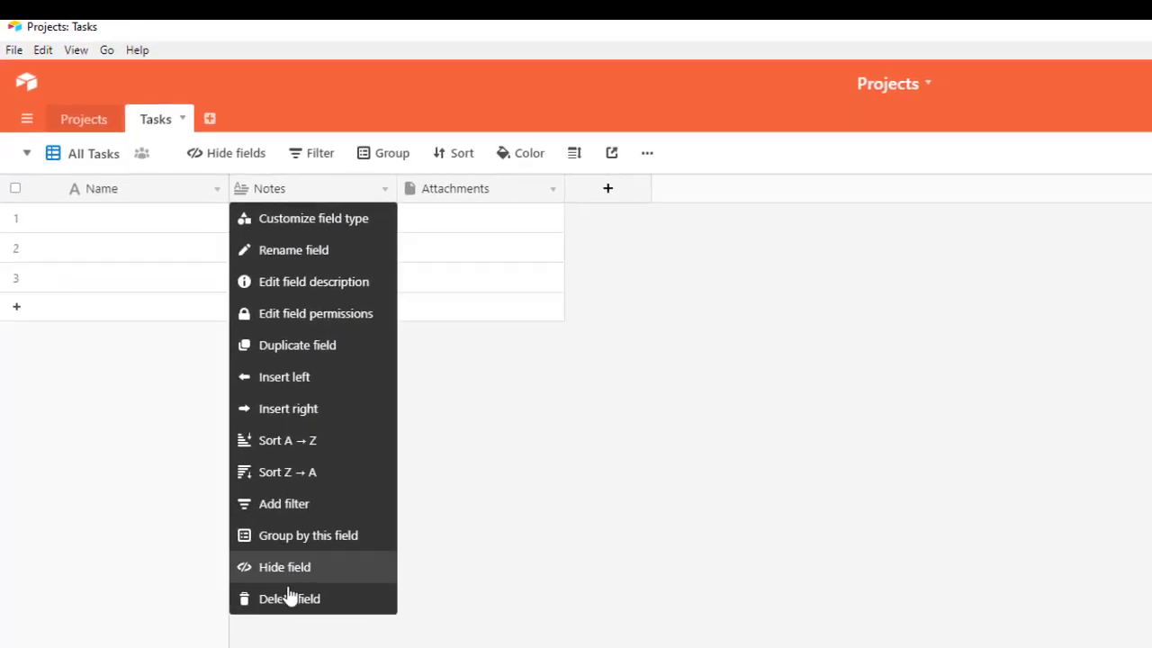
click(288, 596)
right_click(288, 188)
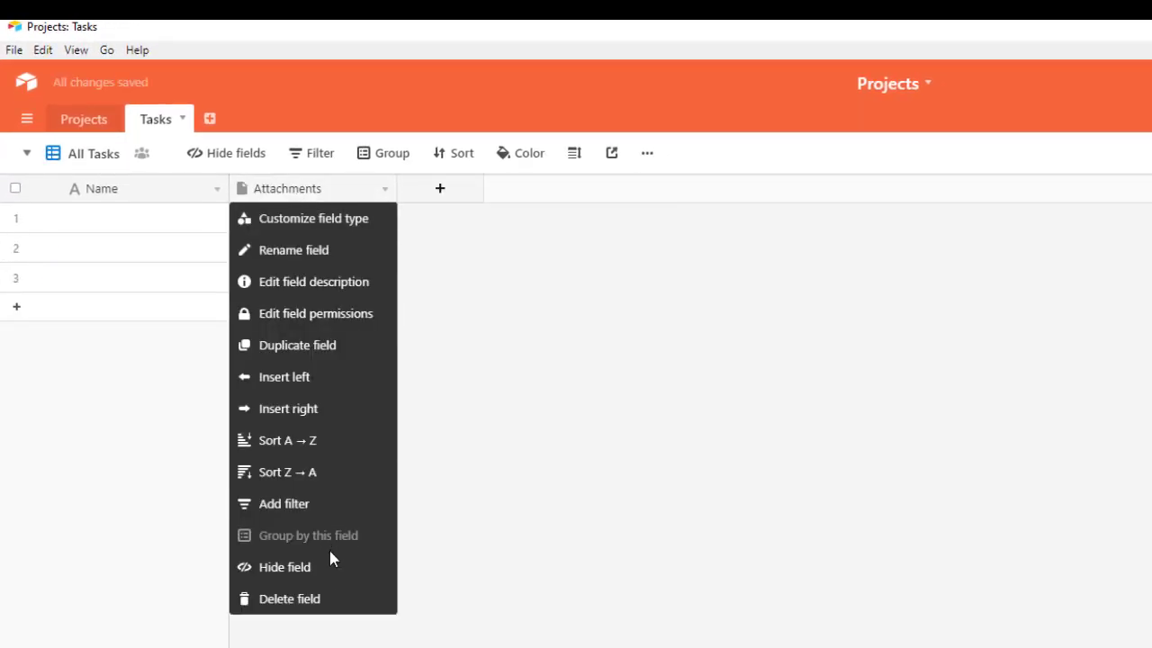
click(324, 597)
Name the first record of the Tasks table "Task 1"
click(105, 223)
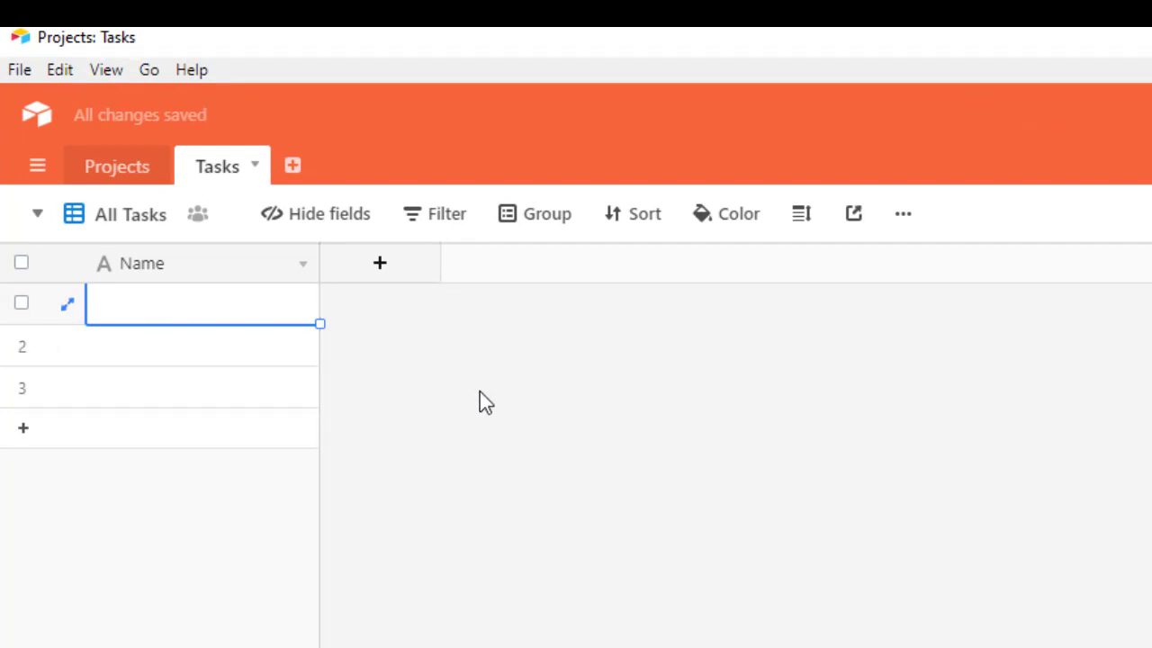
text(Task 1)
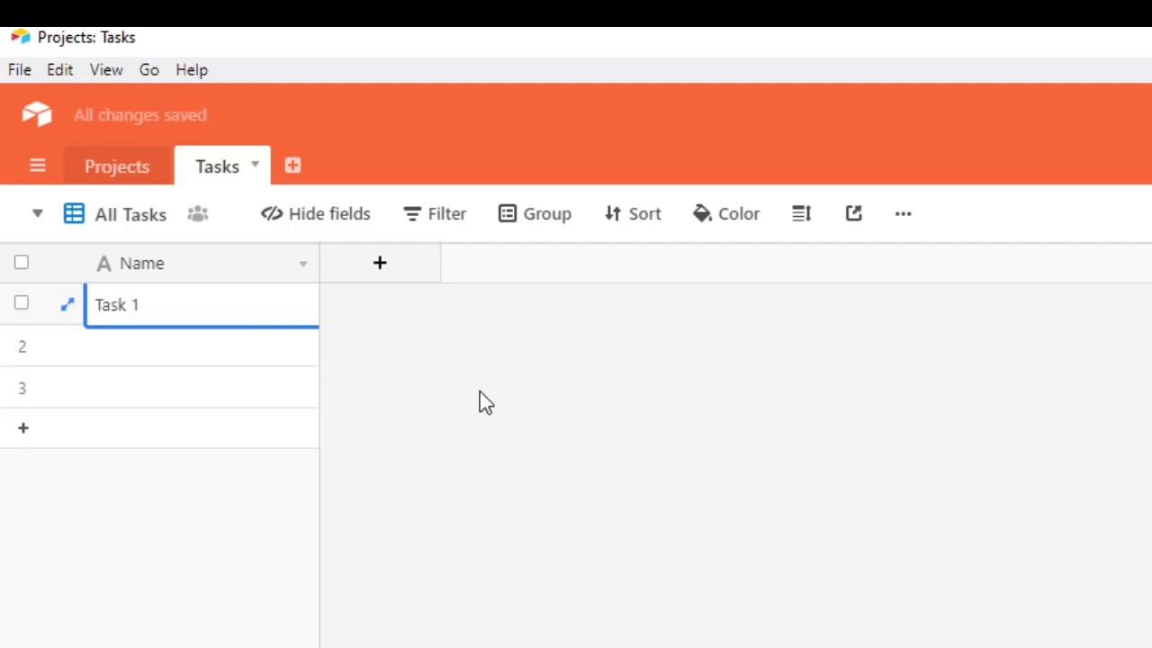
key(Return)
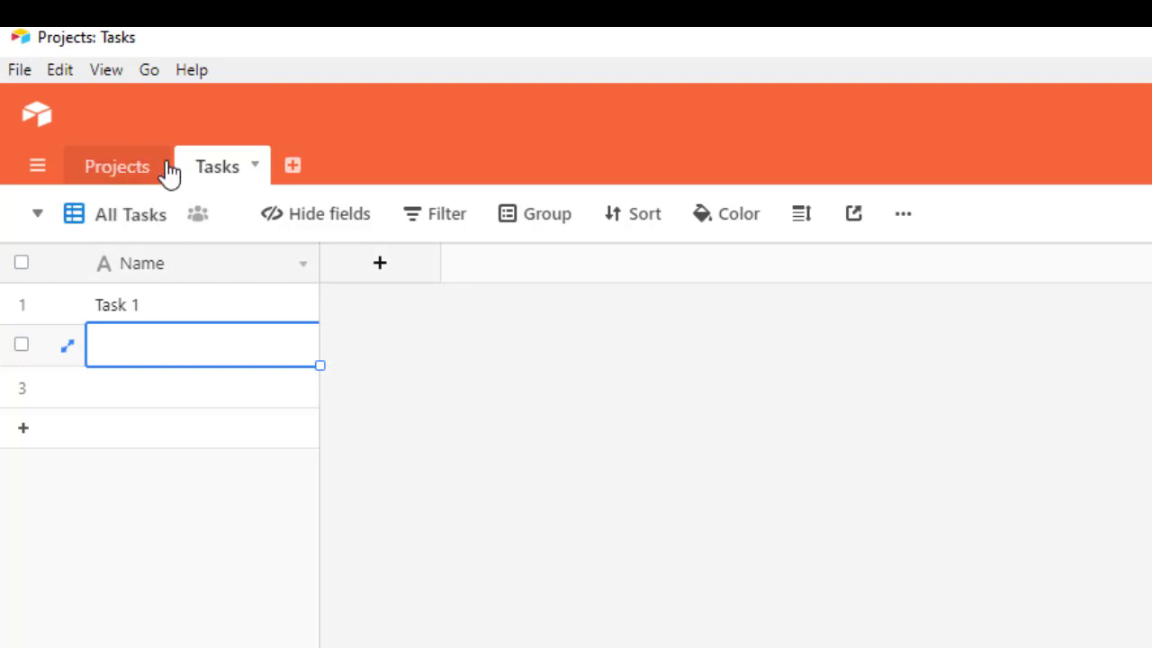
Add a "Projects" field to the Tasks table that links to the Projects table, with linking to multiple records disallowed
click(385, 270)
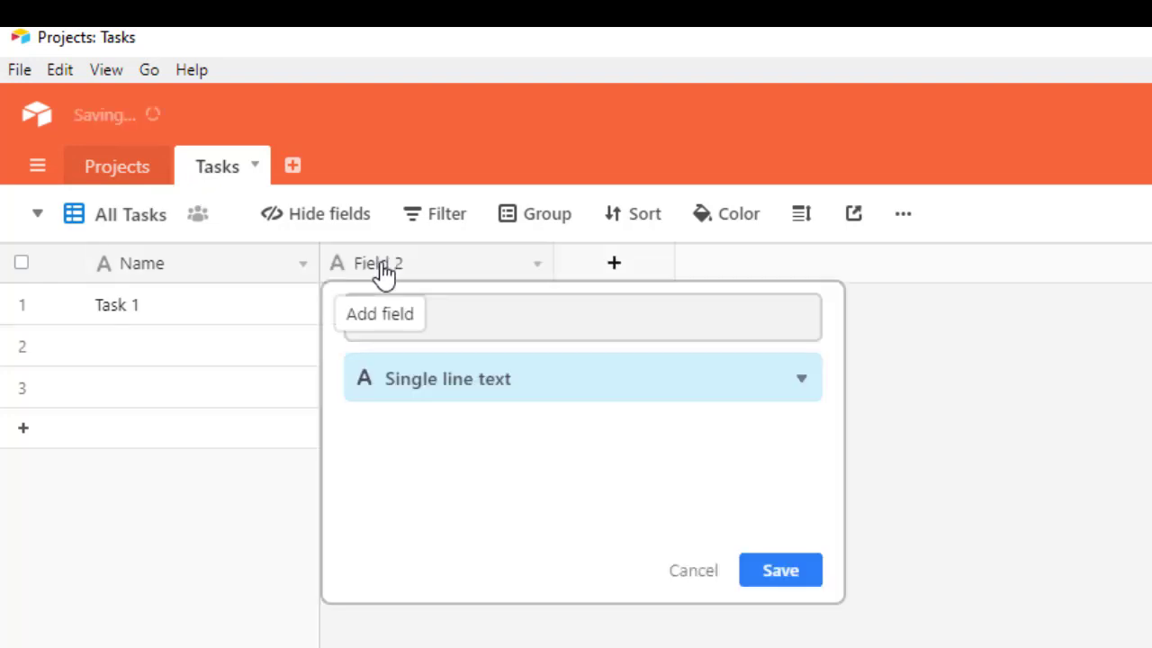
text(Projec)
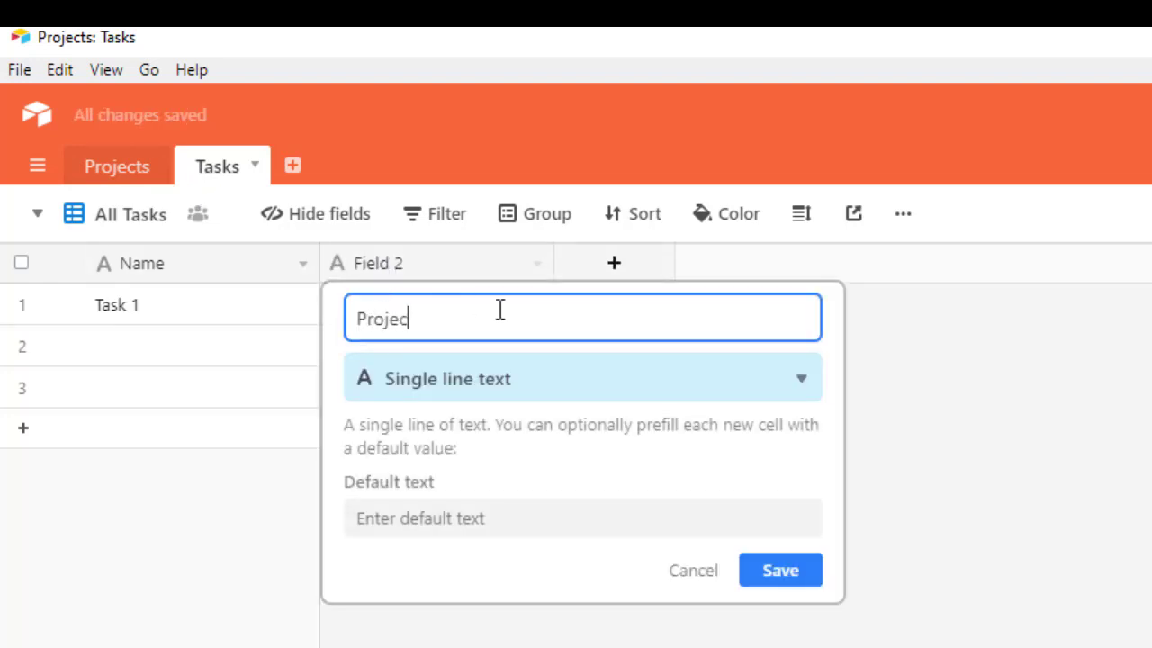
text(ts)
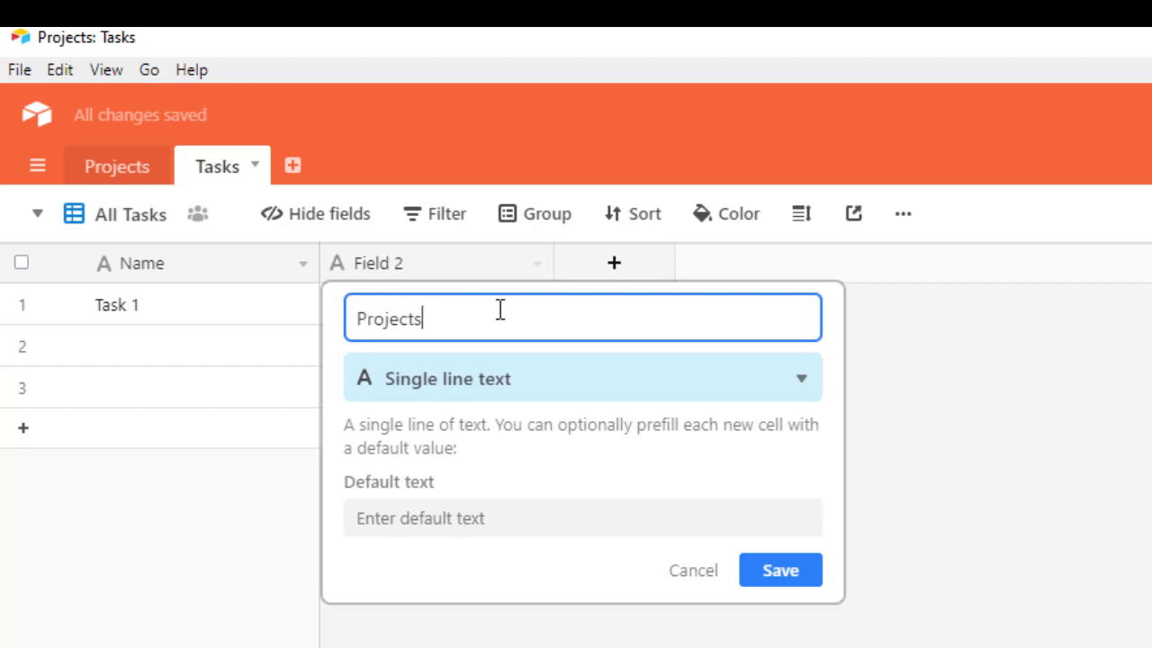
click(474, 389)
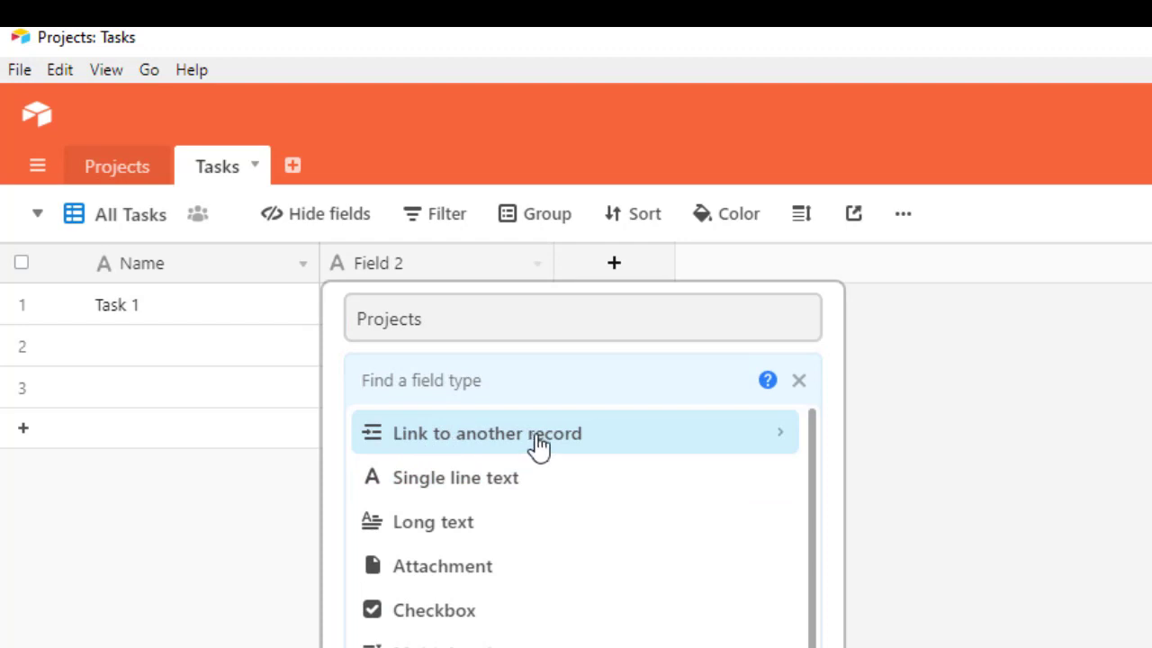
click(570, 442)
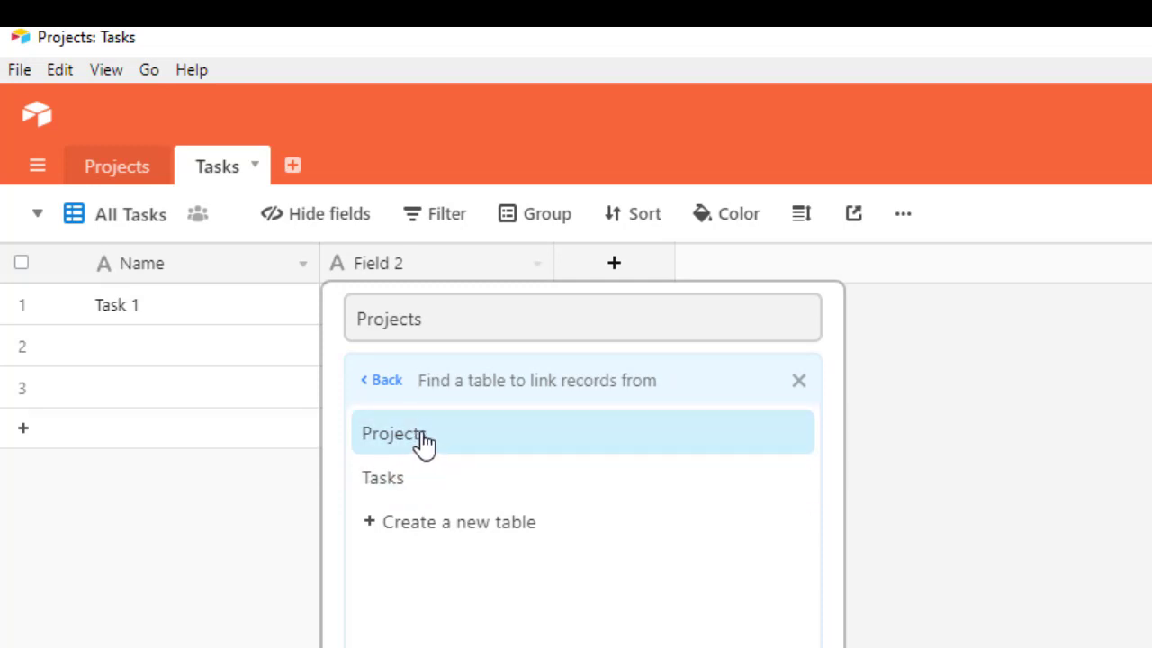
click(452, 440)
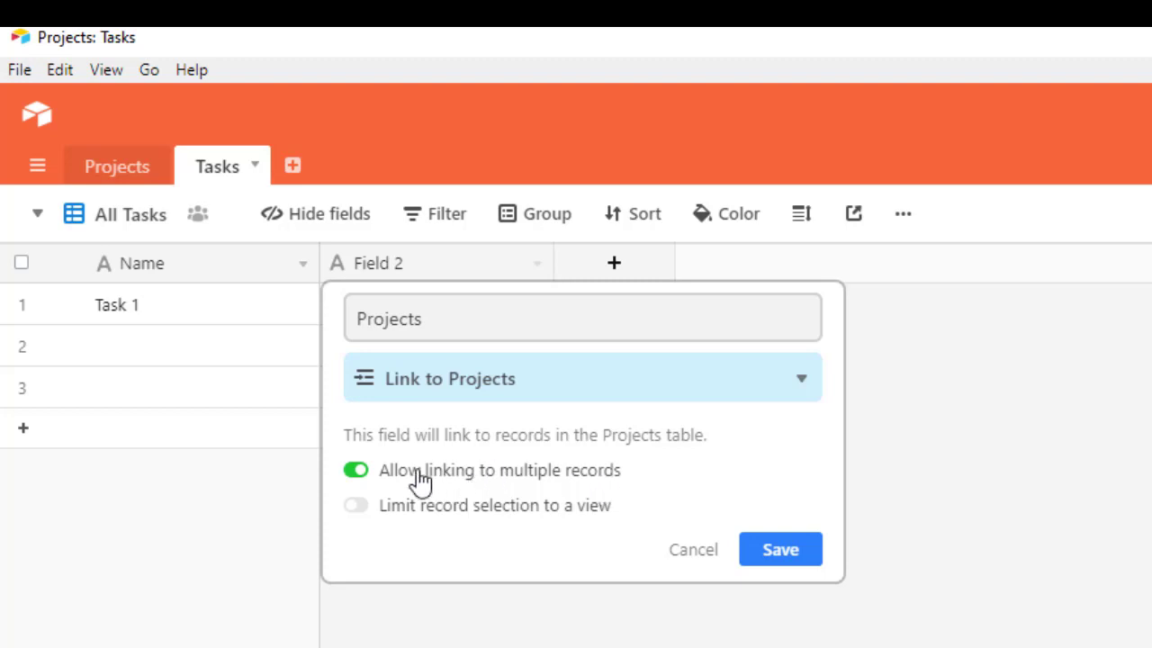
click(356, 473)
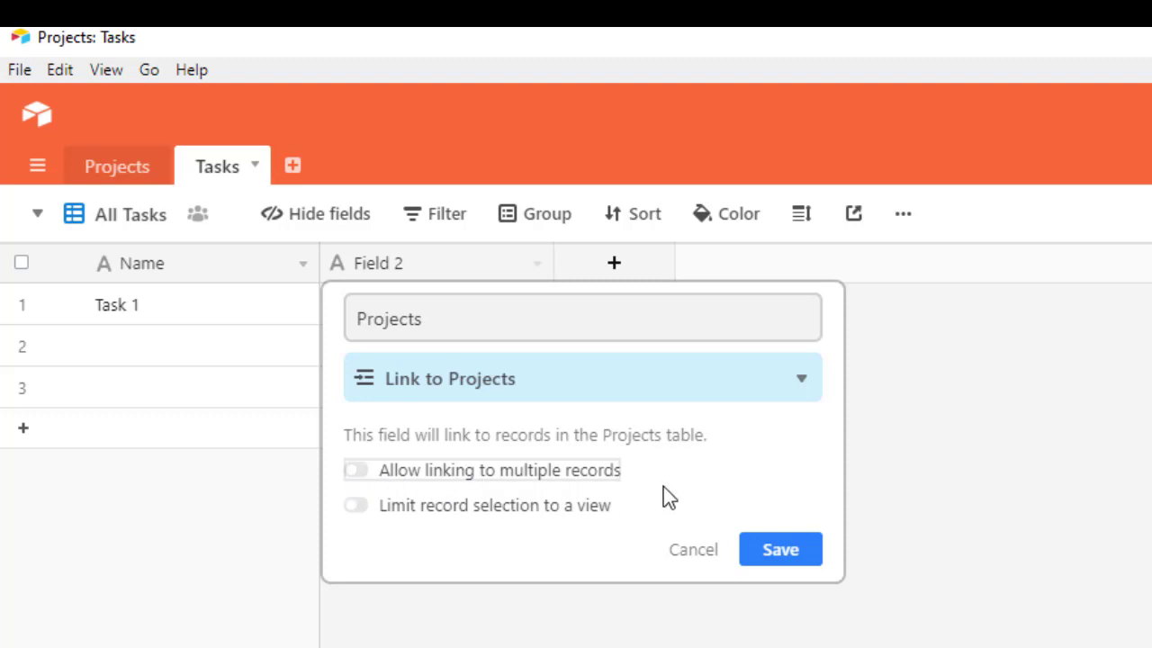
click(788, 554)
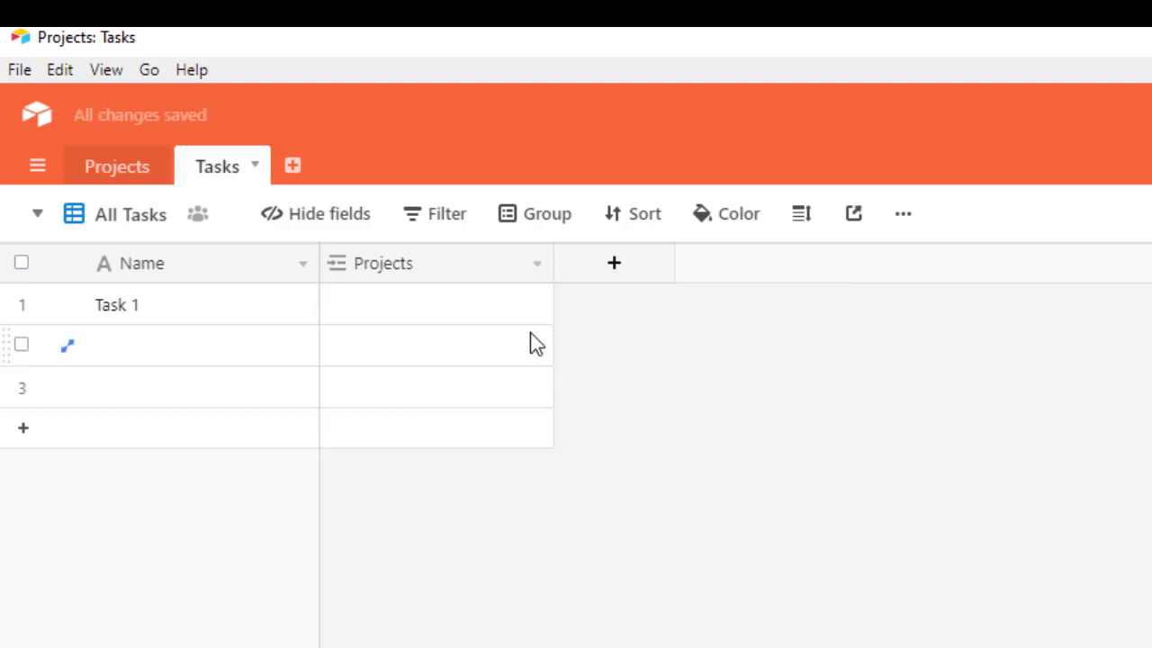
Link Task 1 to Project 1 and narrow the Projects column of the Tasks table
click(432, 310)
click(340, 306)
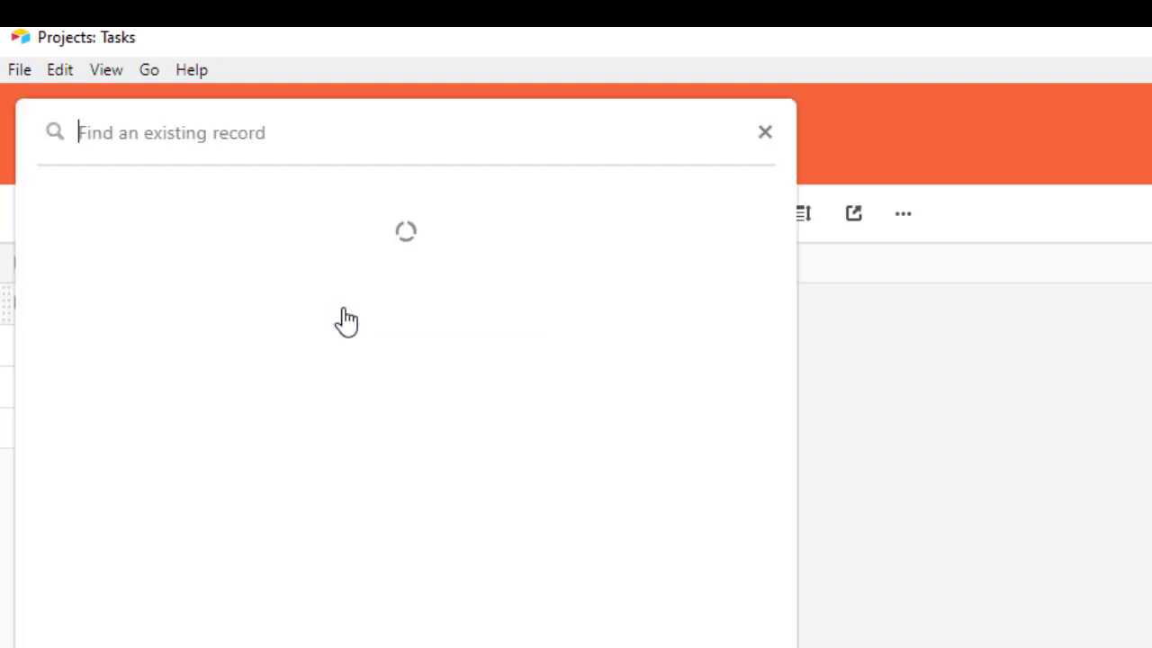
click(149, 237)
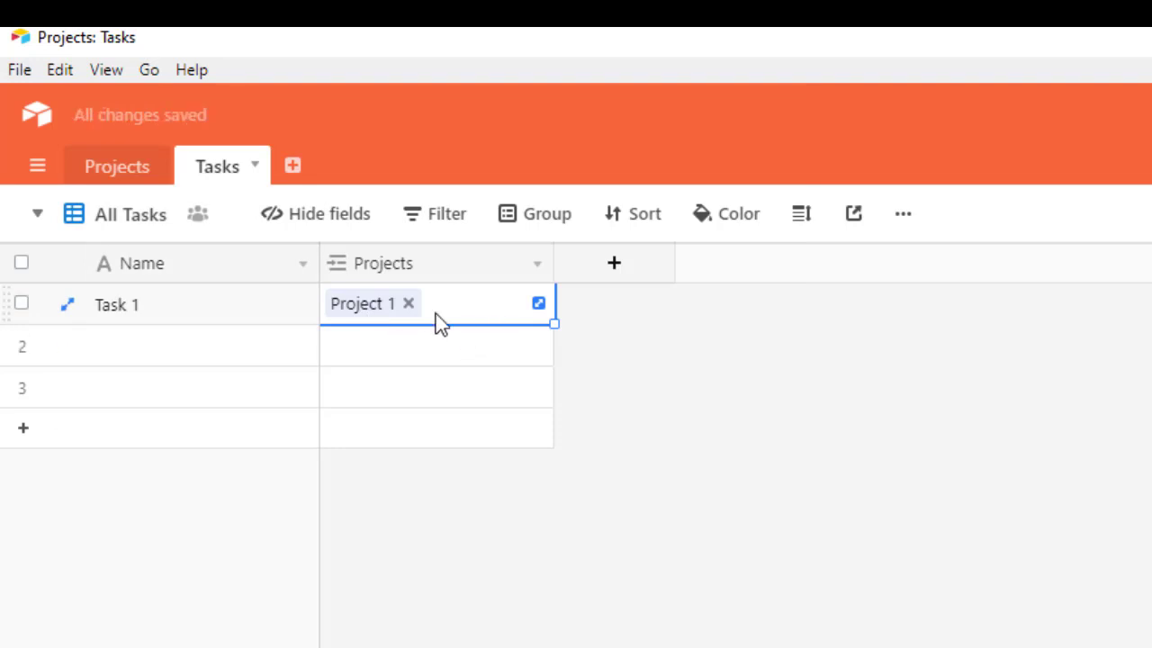
click(637, 350)
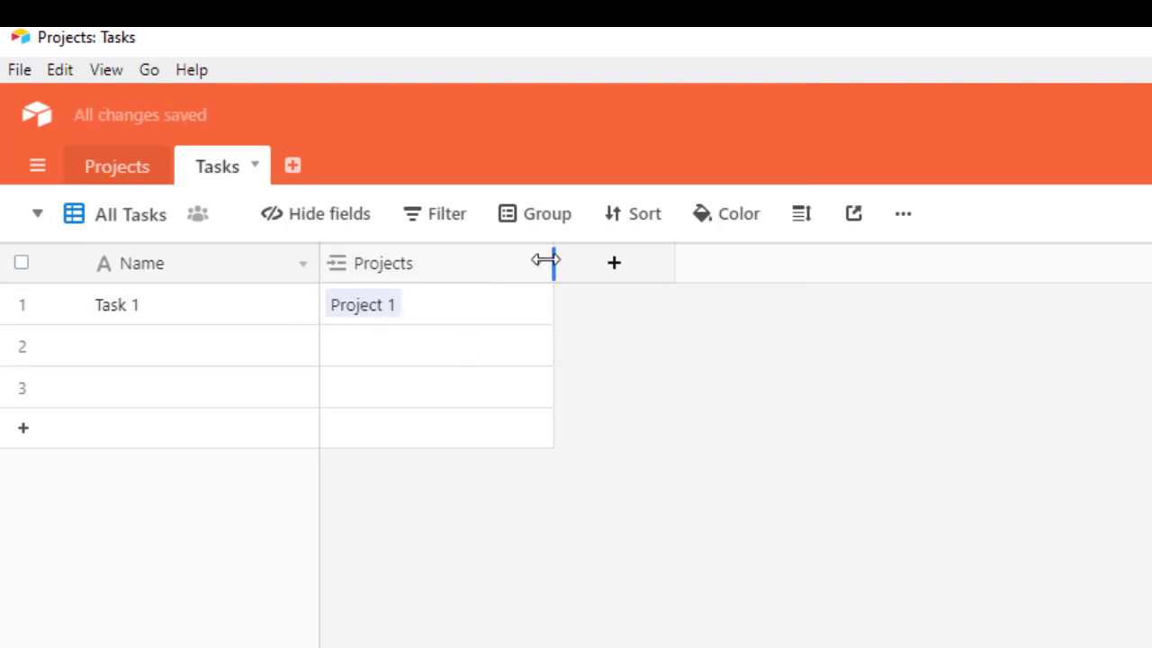
drag(545, 260, 471, 263)
Name the second and third records of the Tasks table "Task 2" and "Task 3"
click(164, 356)
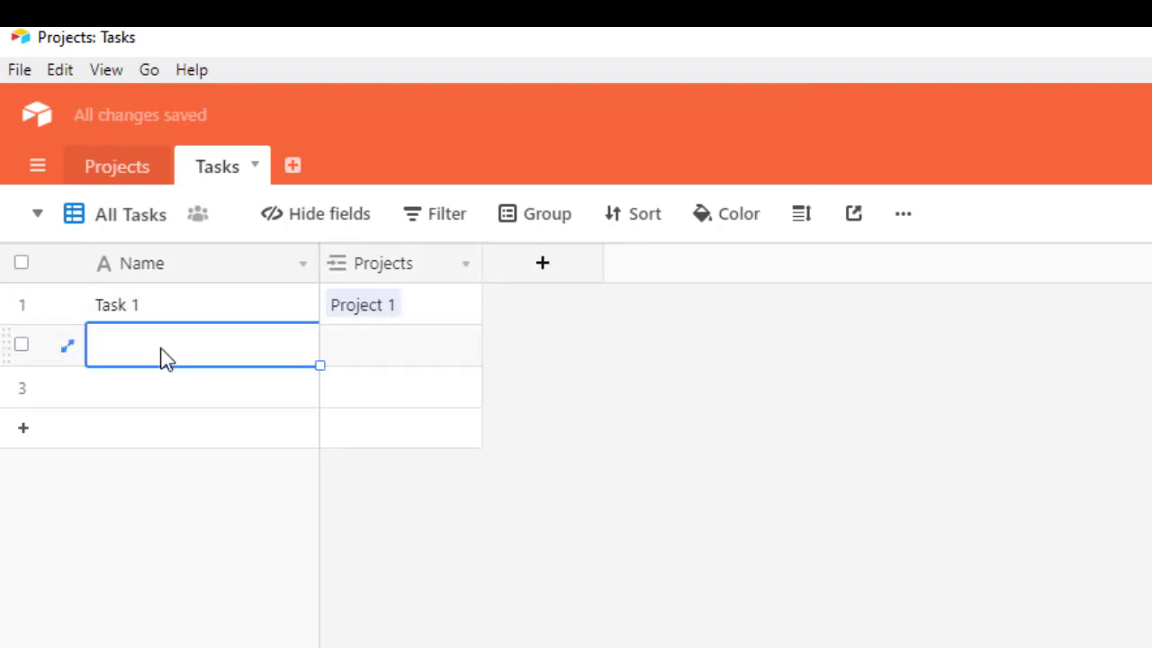
text(Task 2)
key(Return)
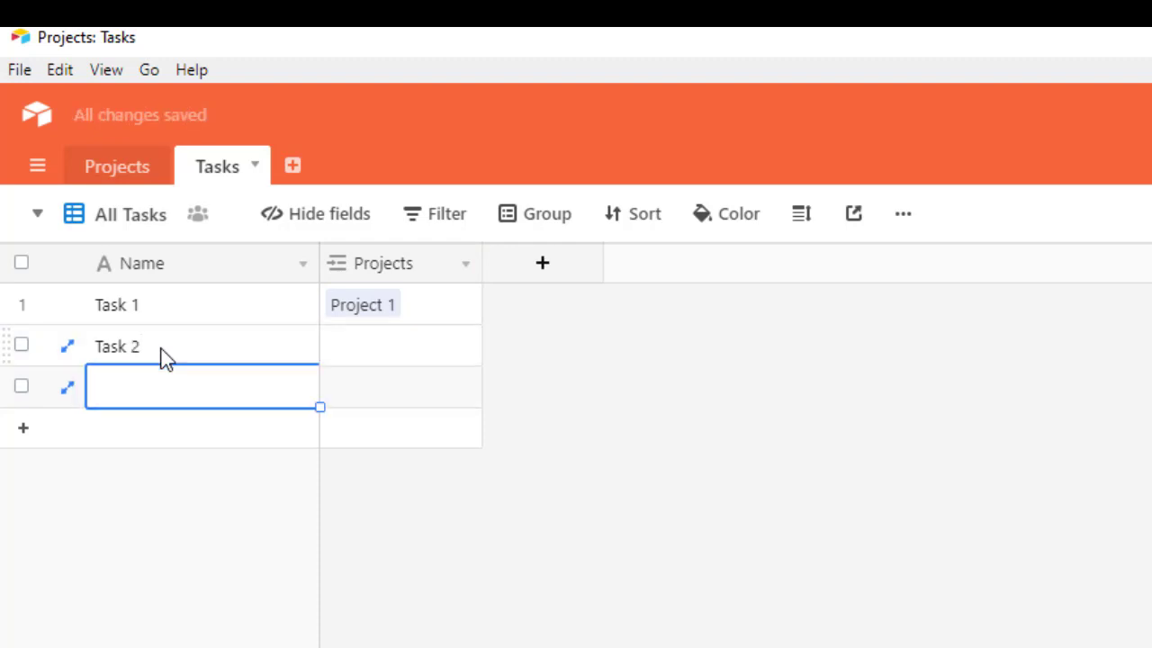
text(Task 3)
key(Tab)
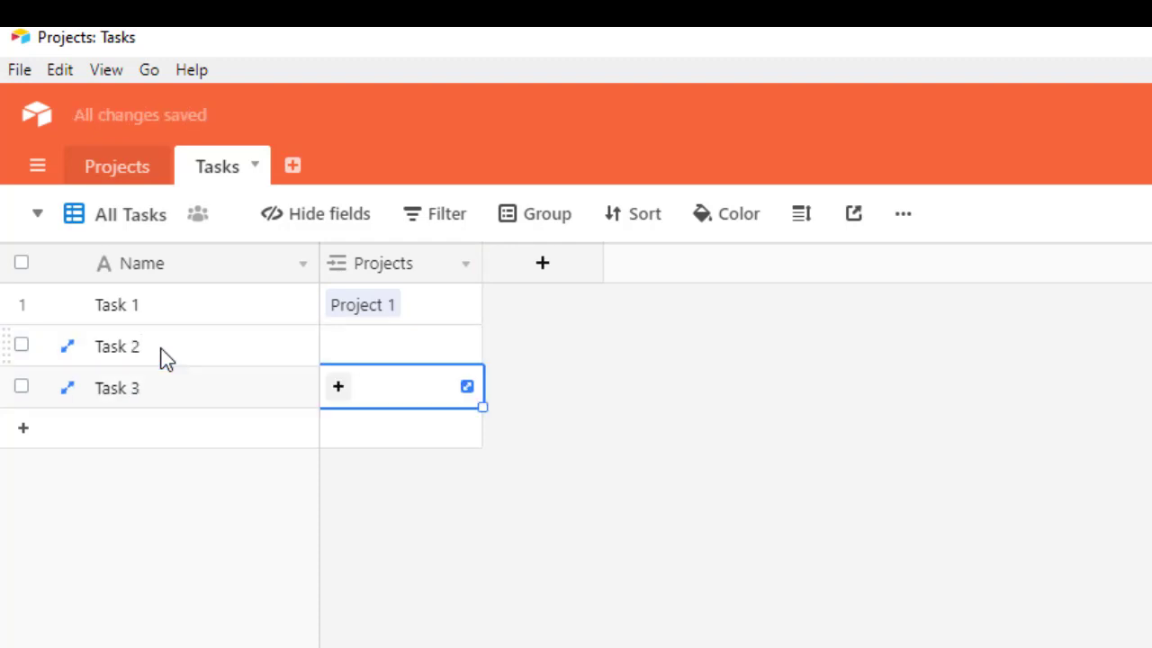
Link both Task 2 and Task 3 to Project 2 in the Projects field
click(340, 349)
click(340, 348)
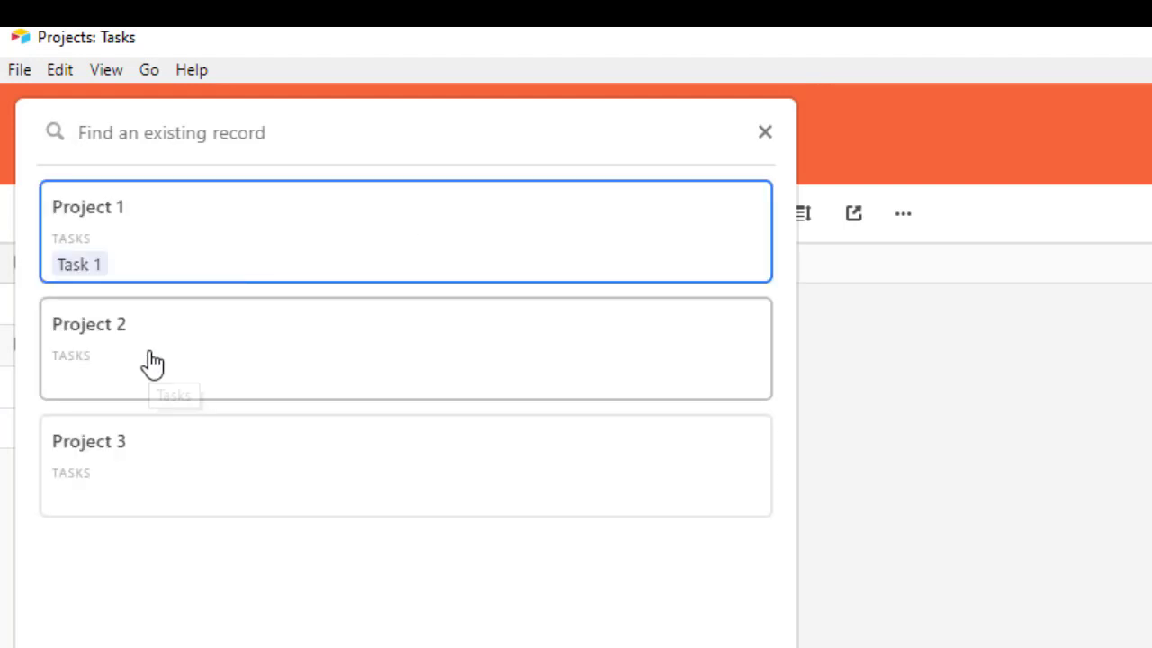
click(153, 362)
click(396, 396)
click(339, 388)
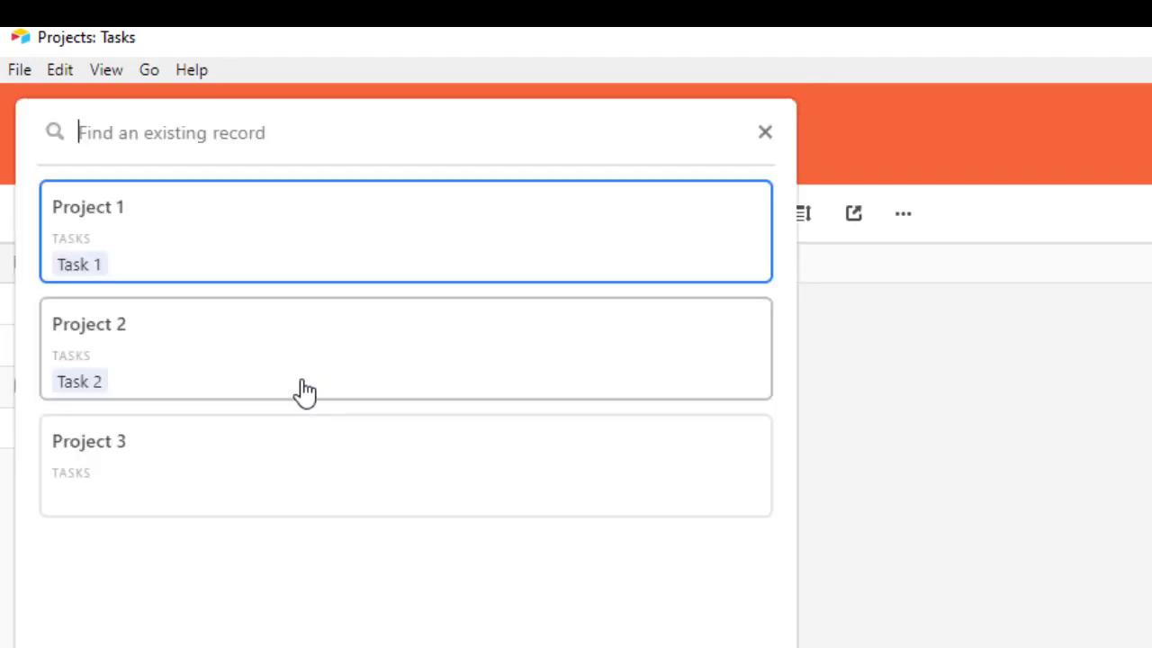
click(129, 363)
click(614, 413)
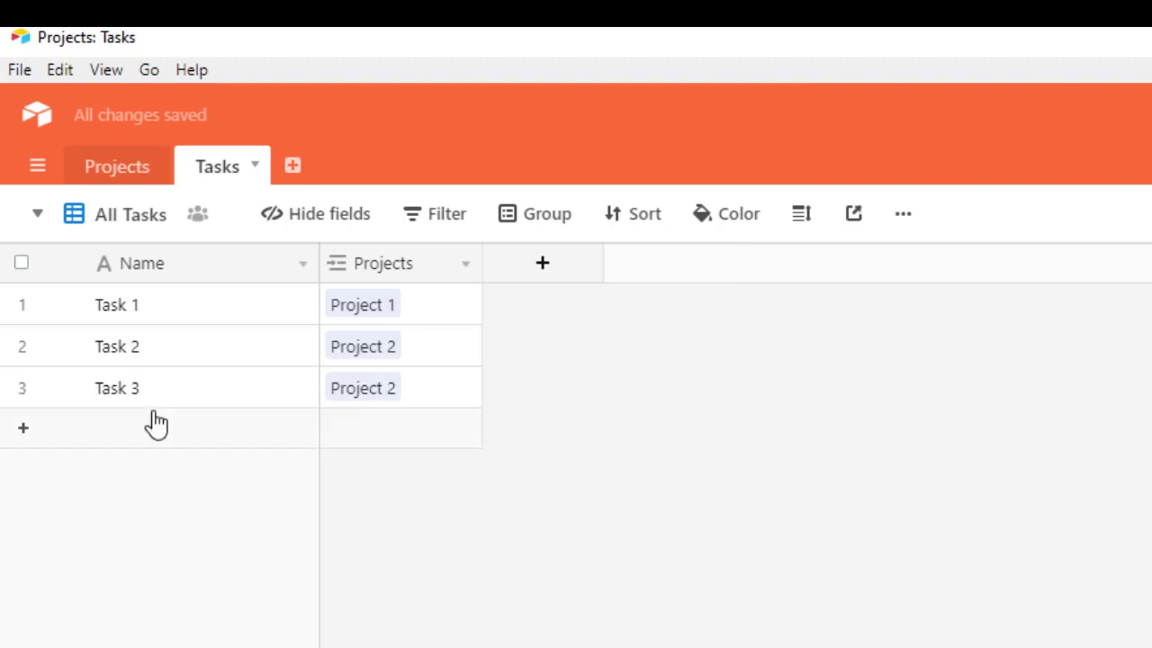
Add a fourth record named "Tsak 4" to the Tasks table and link it to Project 3
click(144, 438)
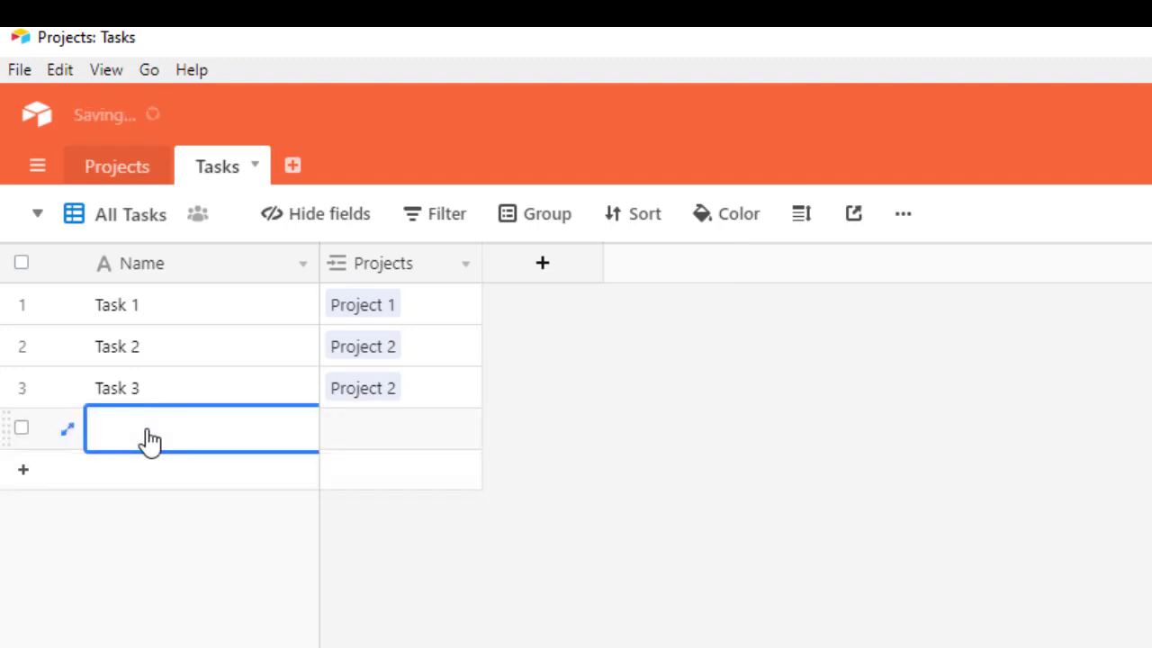
text(Tsak 4)
key(Tab)
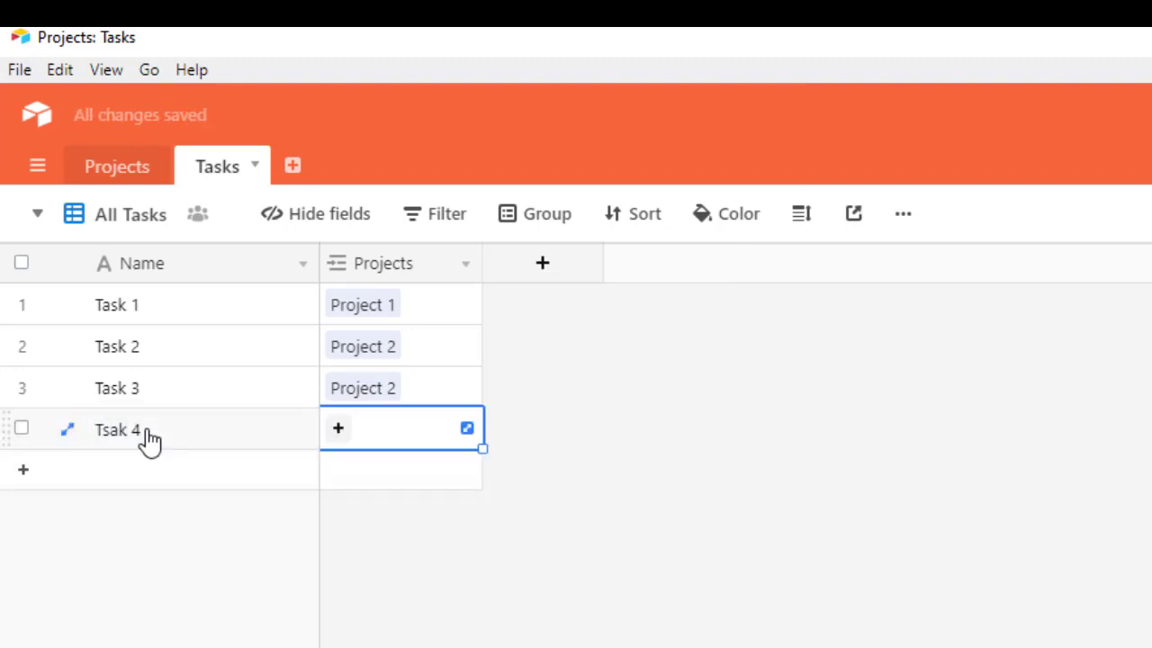
click(338, 428)
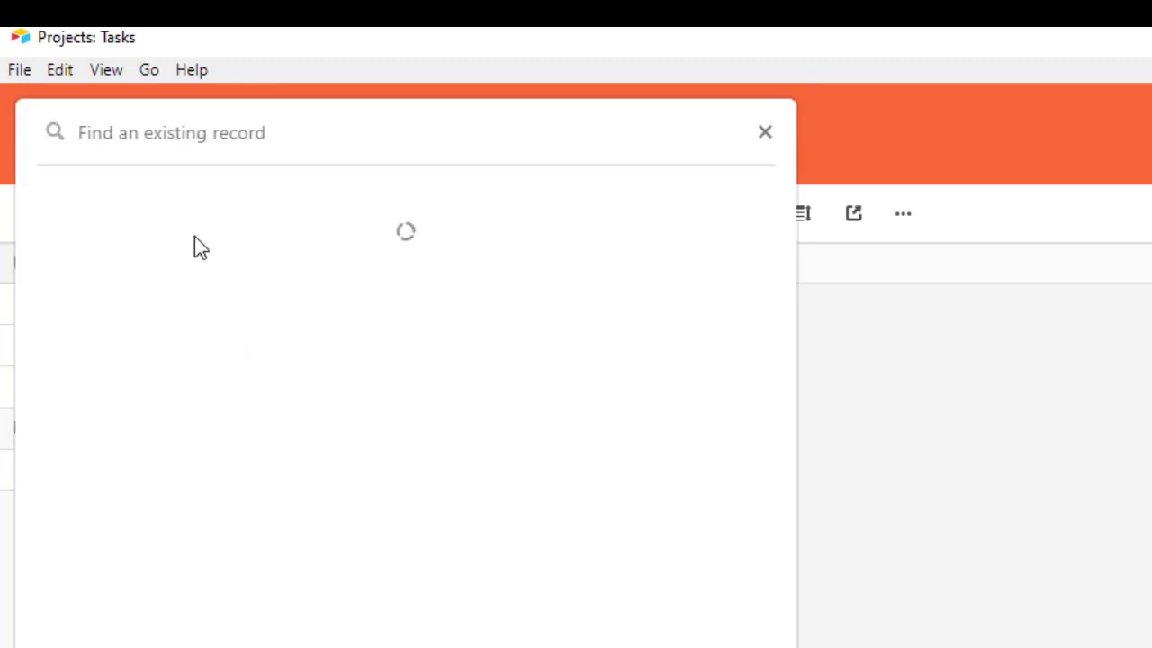
click(153, 459)
click(624, 511)
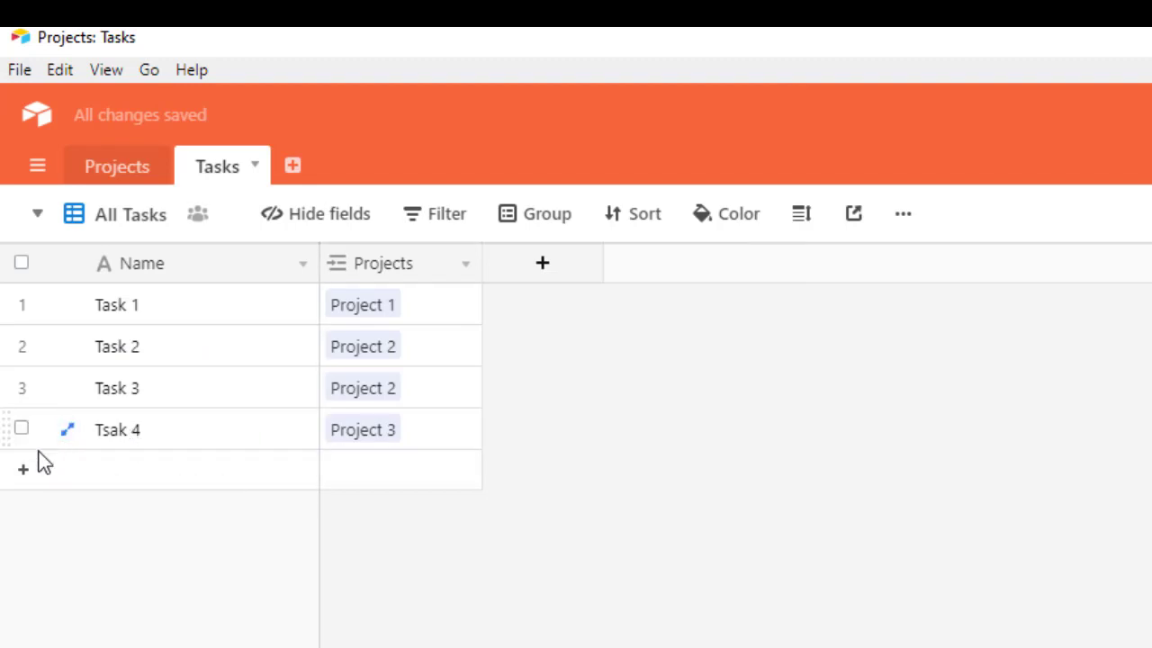
Add three blank records to the Tasks table and fill the fourth record's Project 3 link down to them
click(28, 472)
click(22, 513)
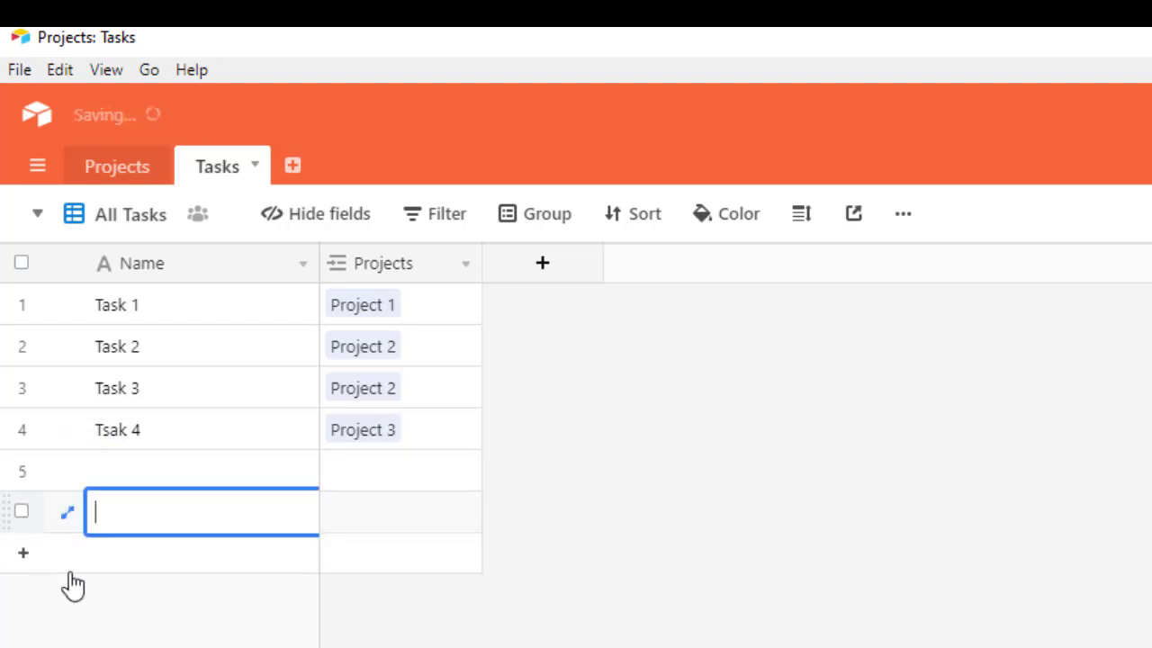
click(25, 565)
click(226, 442)
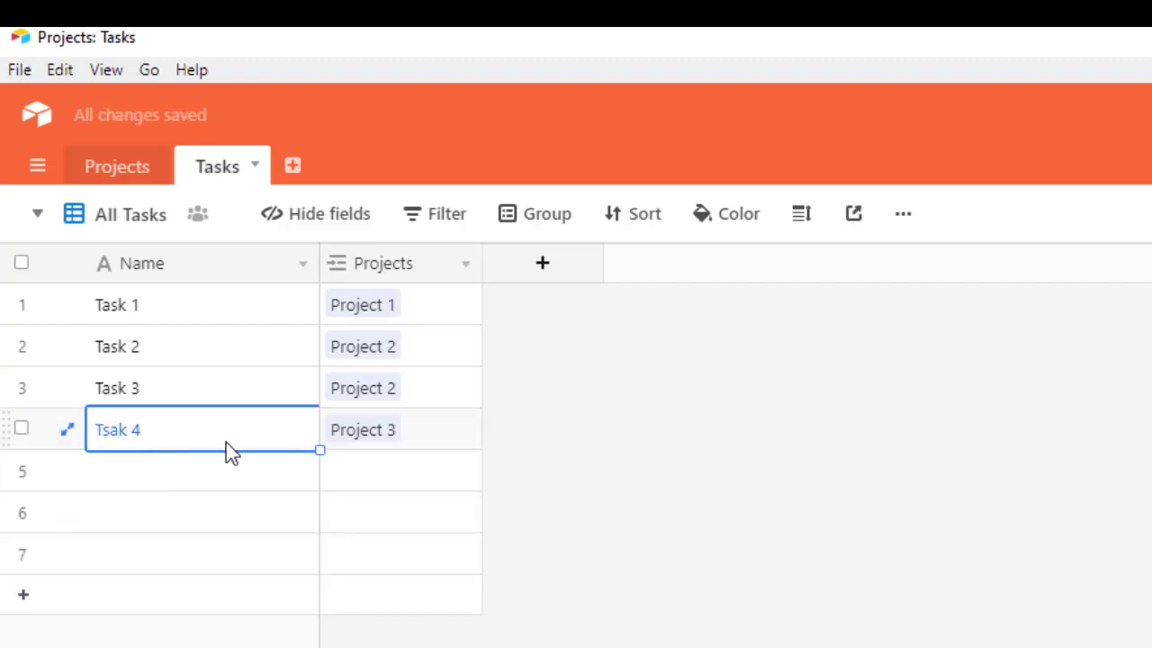
click(405, 433)
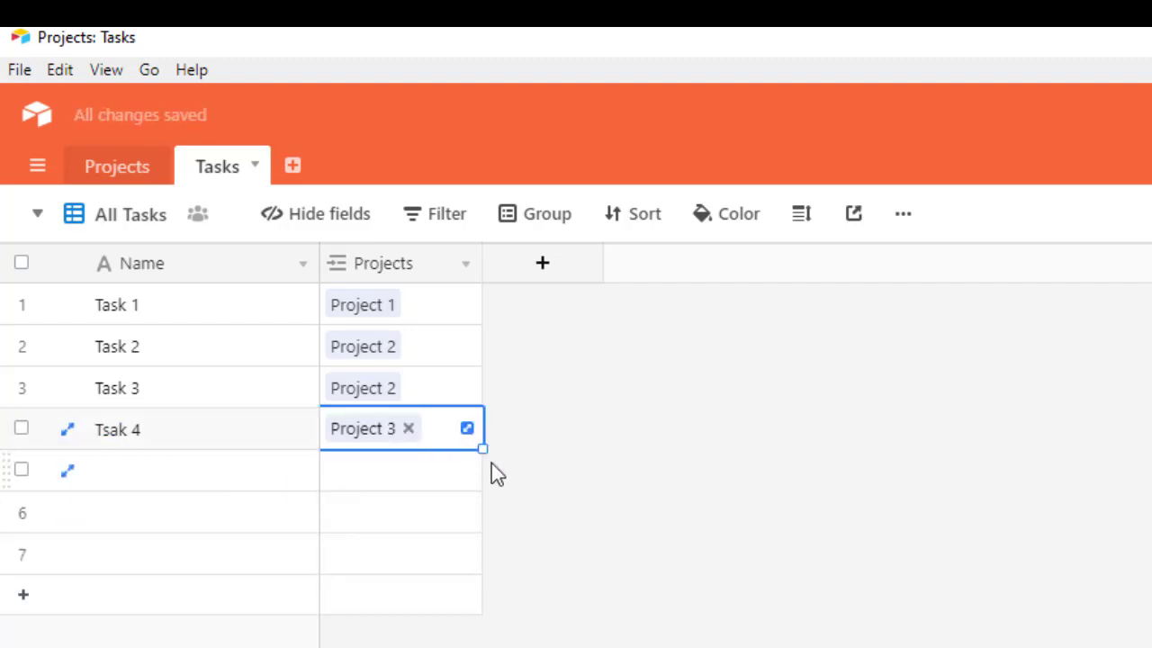
drag(481, 455, 624, 581)
click(528, 545)
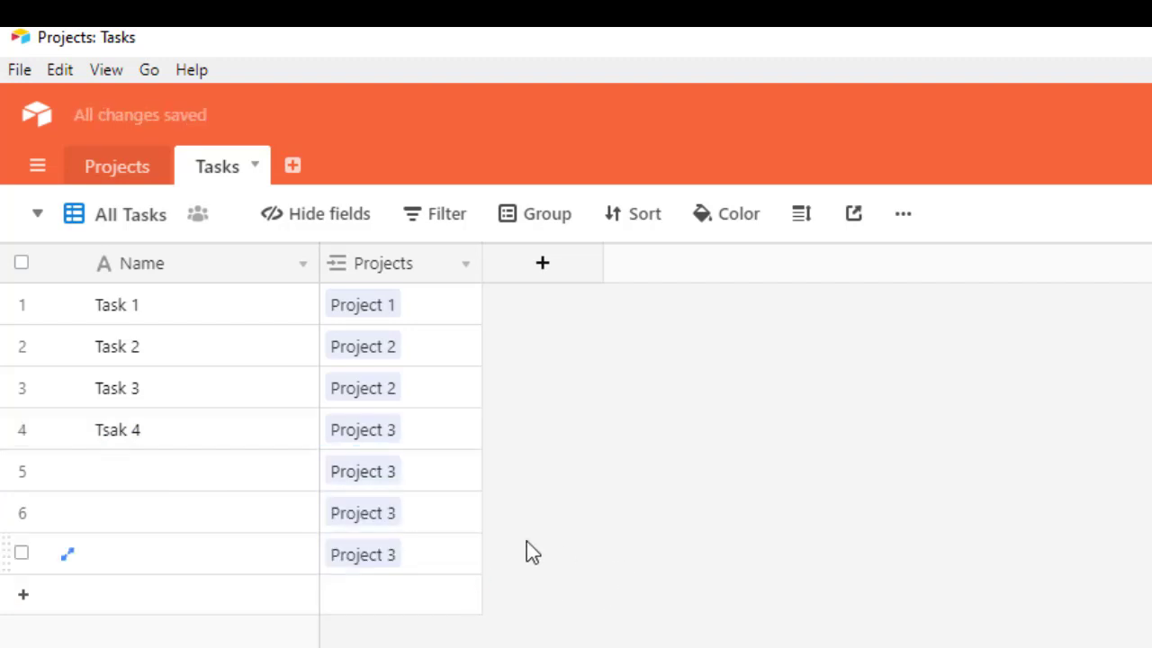
Name the three blank records of the Tasks table "Task 5", "Task 6" and "Task 7"
click(124, 472)
text(Tas)
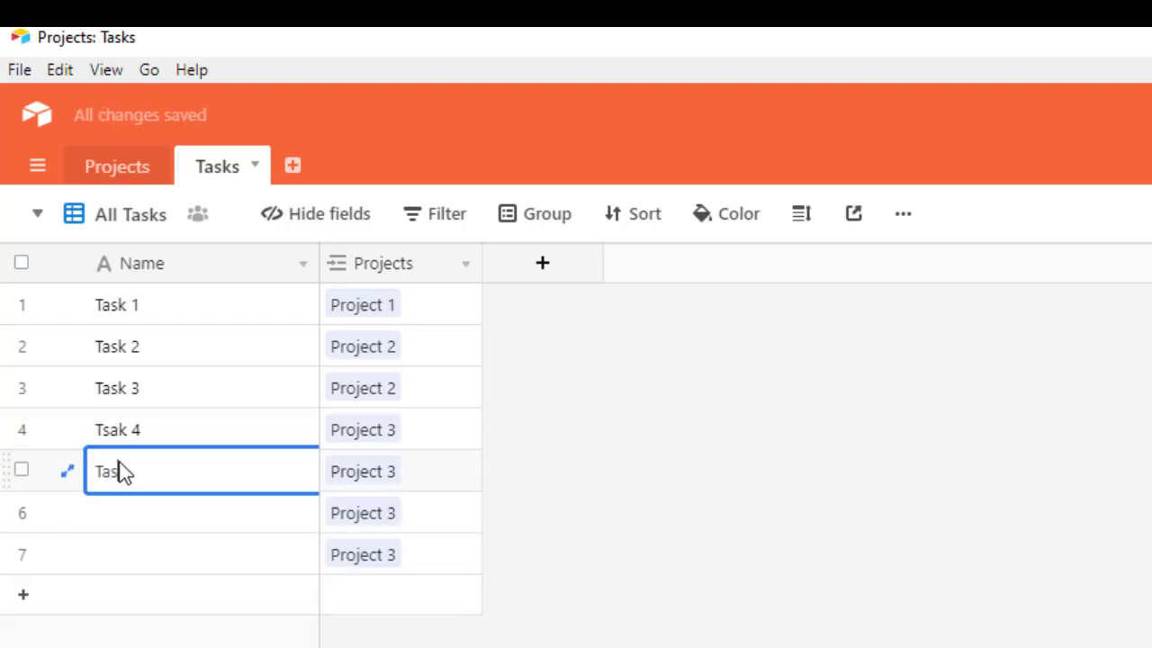
text(k 5)
key(Return)
text(Task 6)
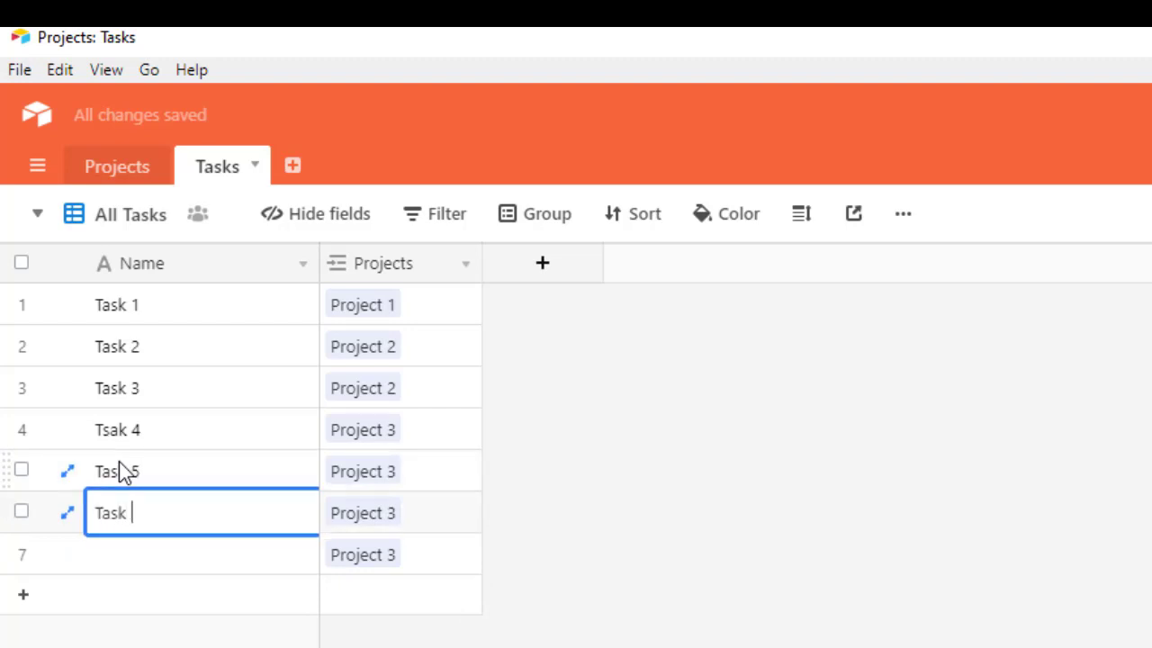
key(Return)
text(Task 7)
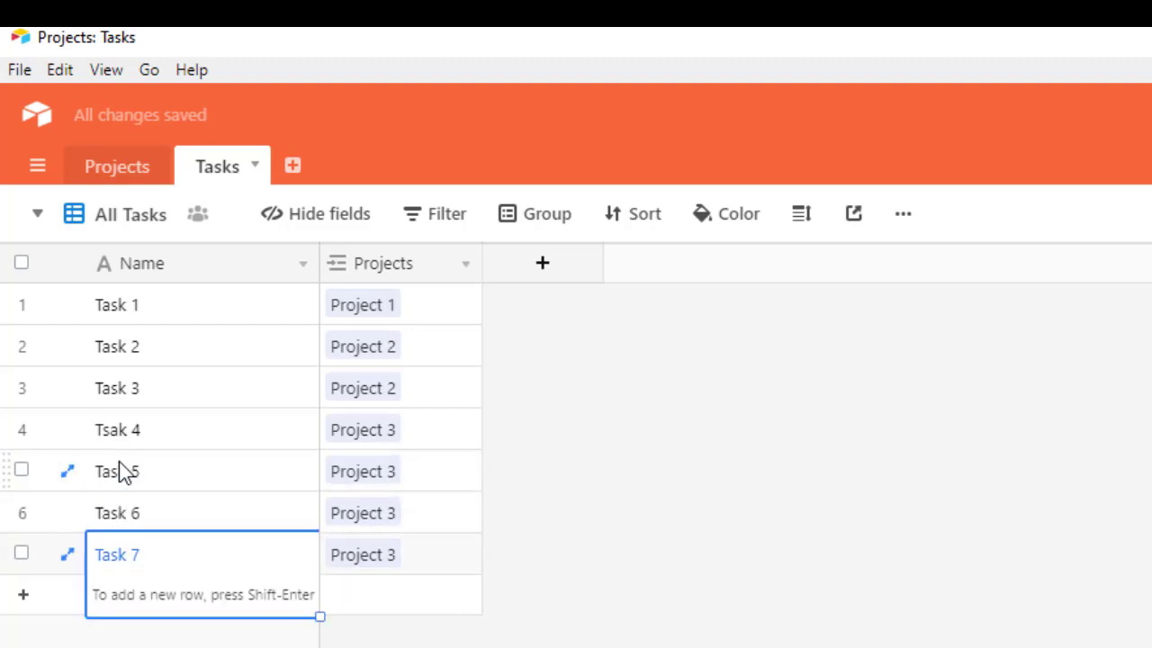
click(633, 455)
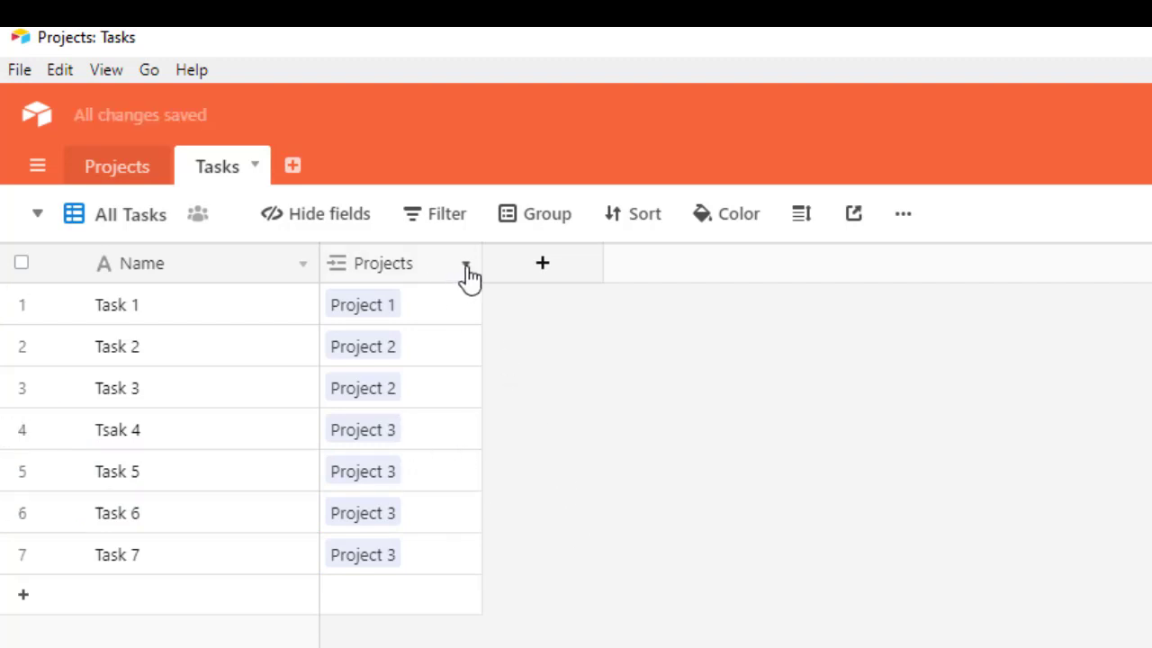
Narrow the Projects and Name columns of the Tasks table, and widen the Tasks column of the Projects table to fit all its linked records
drag(480, 263, 441, 266)
drag(321, 275, 228, 265)
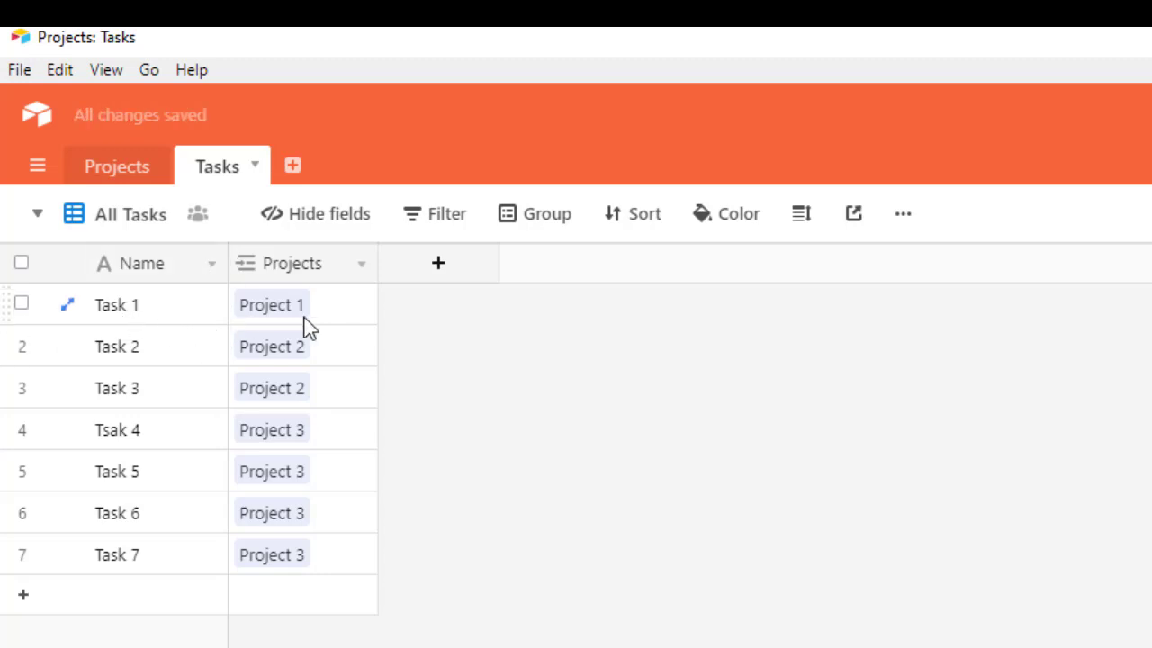
click(126, 170)
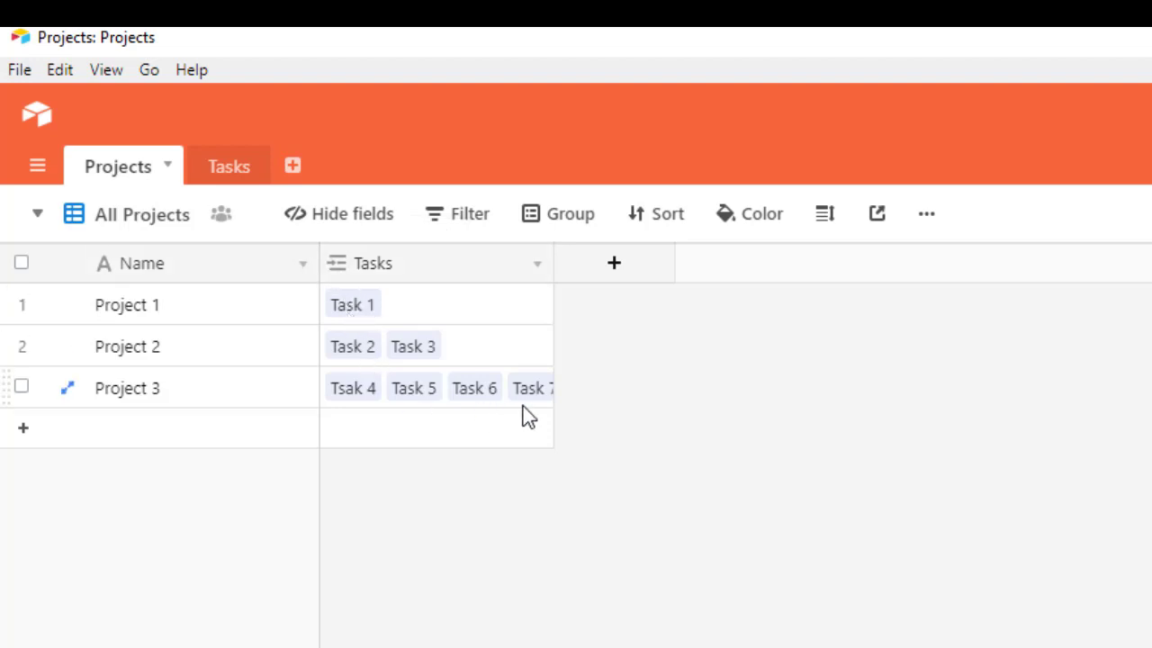
drag(549, 265, 583, 263)
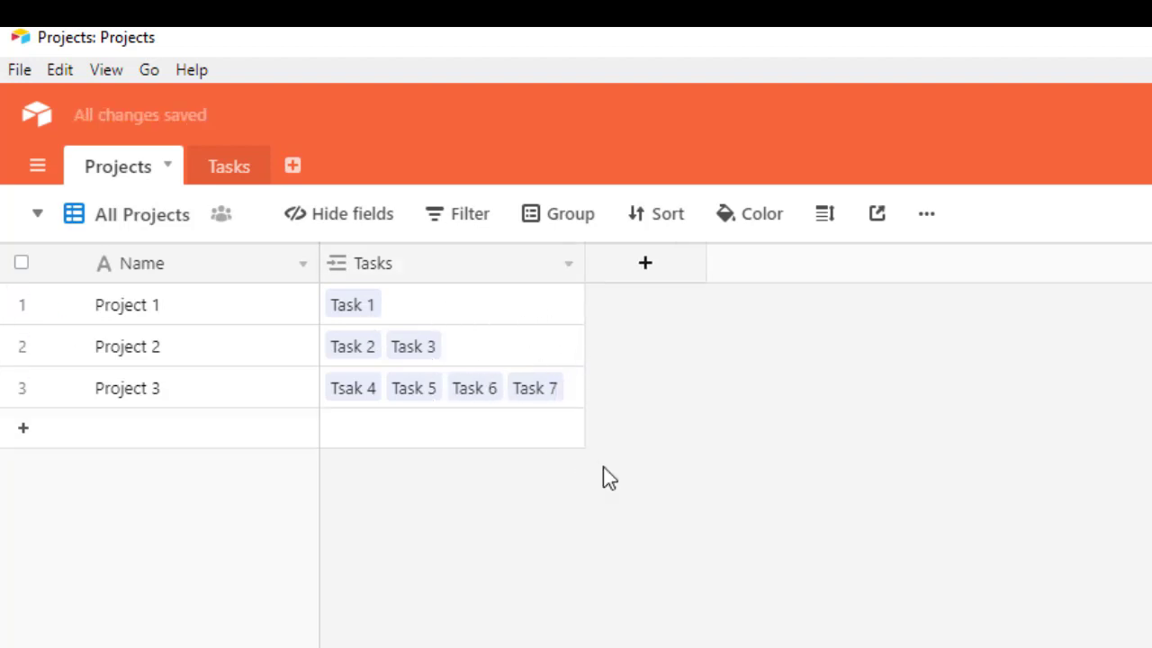
Narrow the Name column of the Projects table, and start a single-select field named "Owner" in the Tasks table
drag(316, 266, 244, 264)
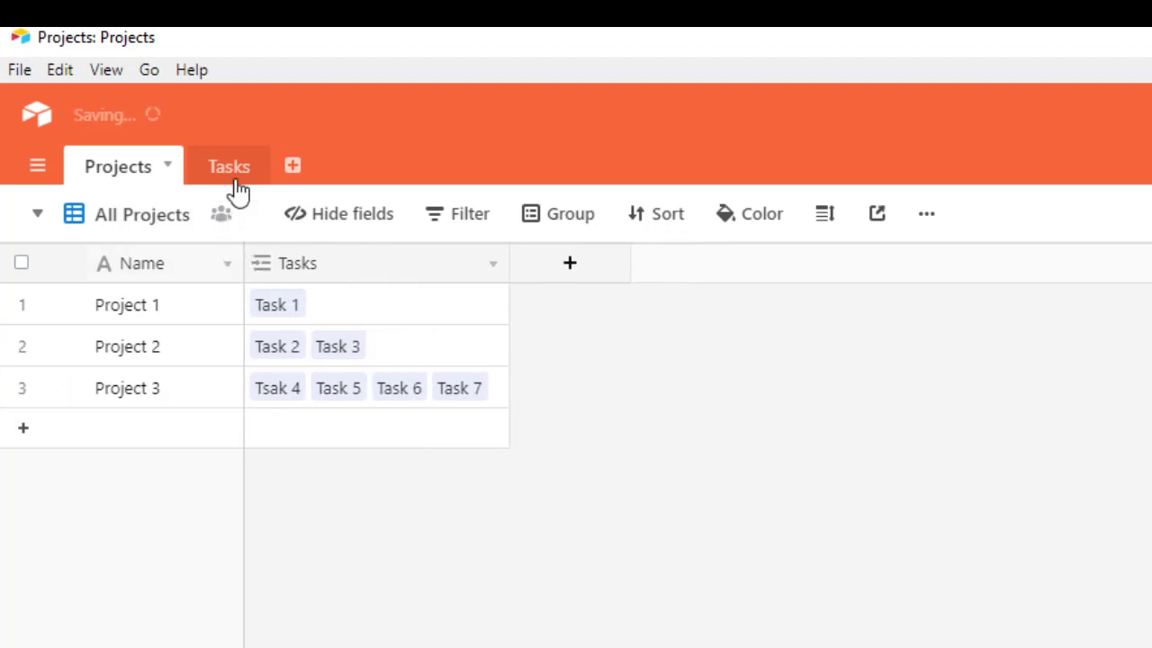
click(227, 168)
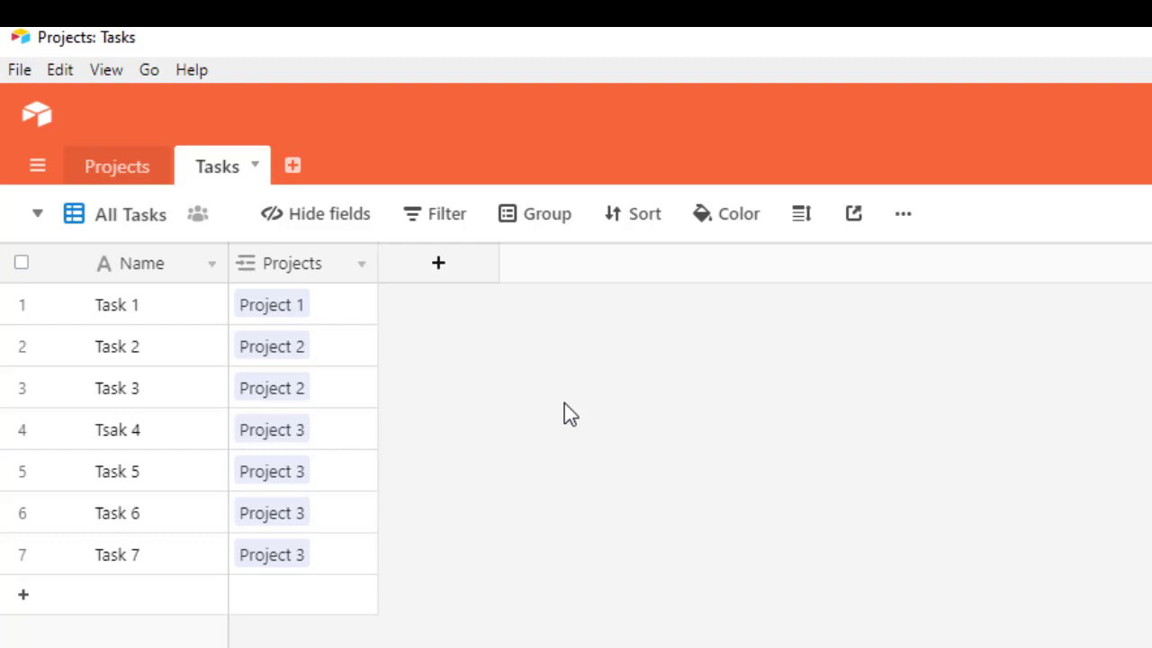
click(440, 264)
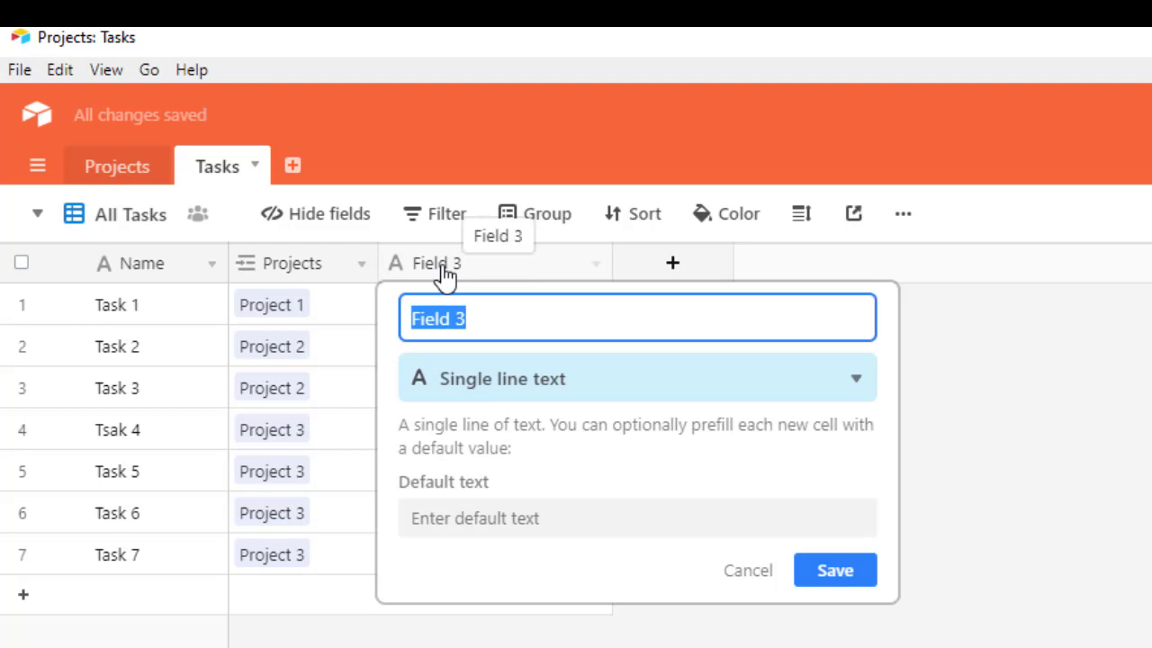
text(Owner)
click(538, 389)
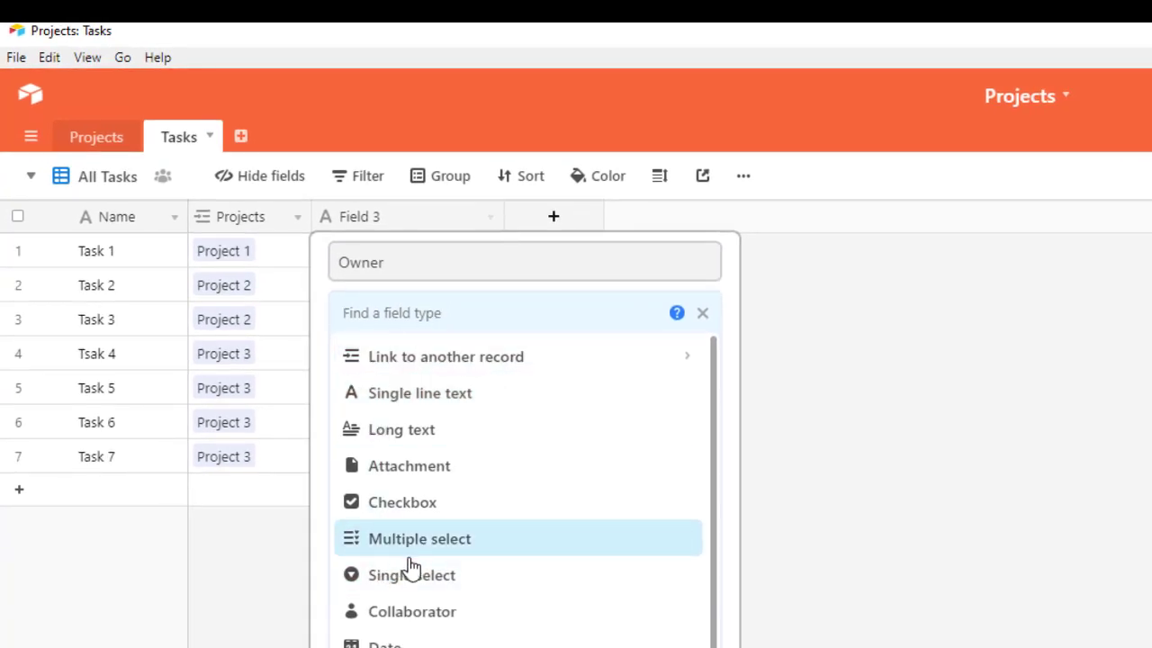
click(397, 578)
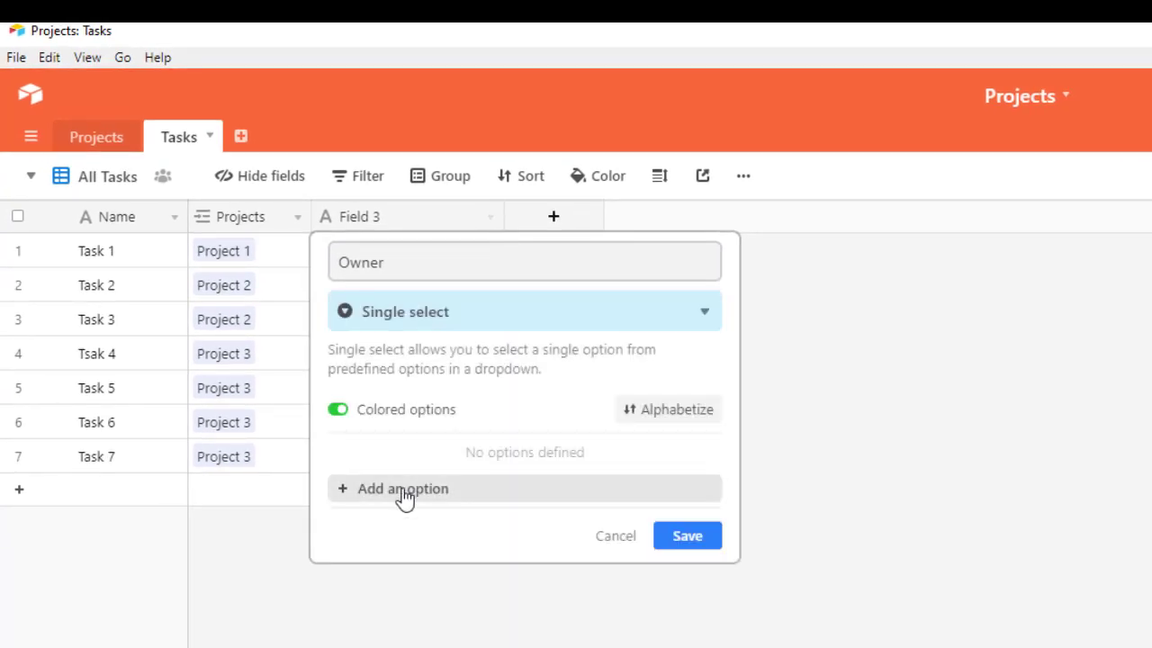
Give the Owner field the options "Team Member 1", "Team Member 2" and "Team Member 3", save it, and narrow its column
click(404, 493)
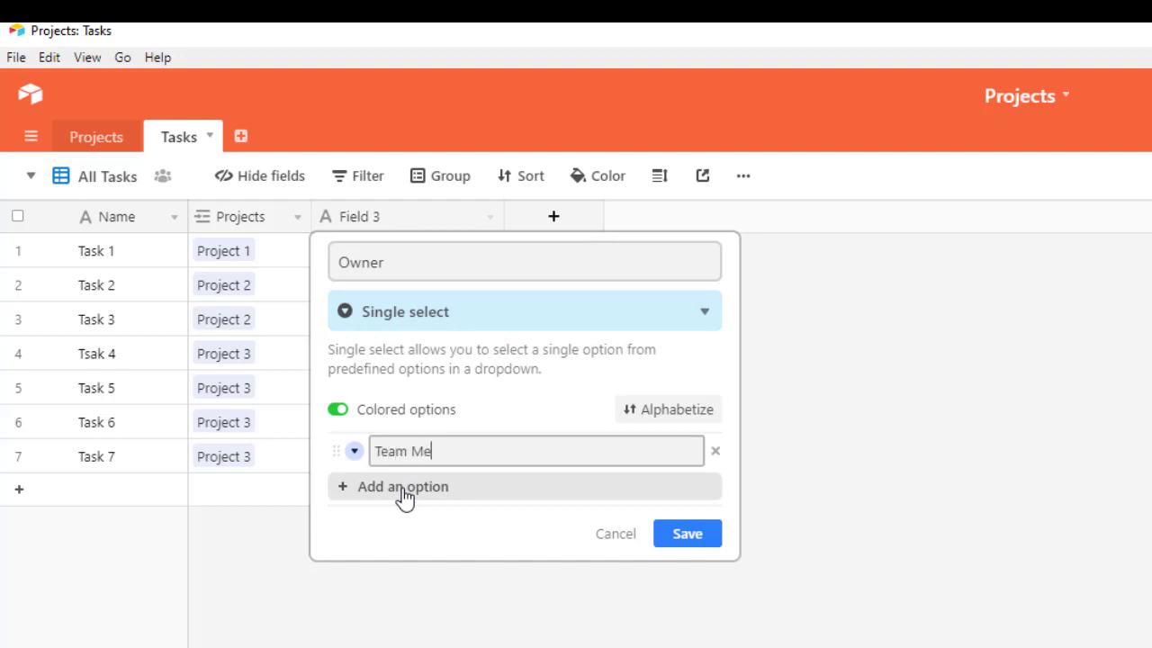
click(404, 493)
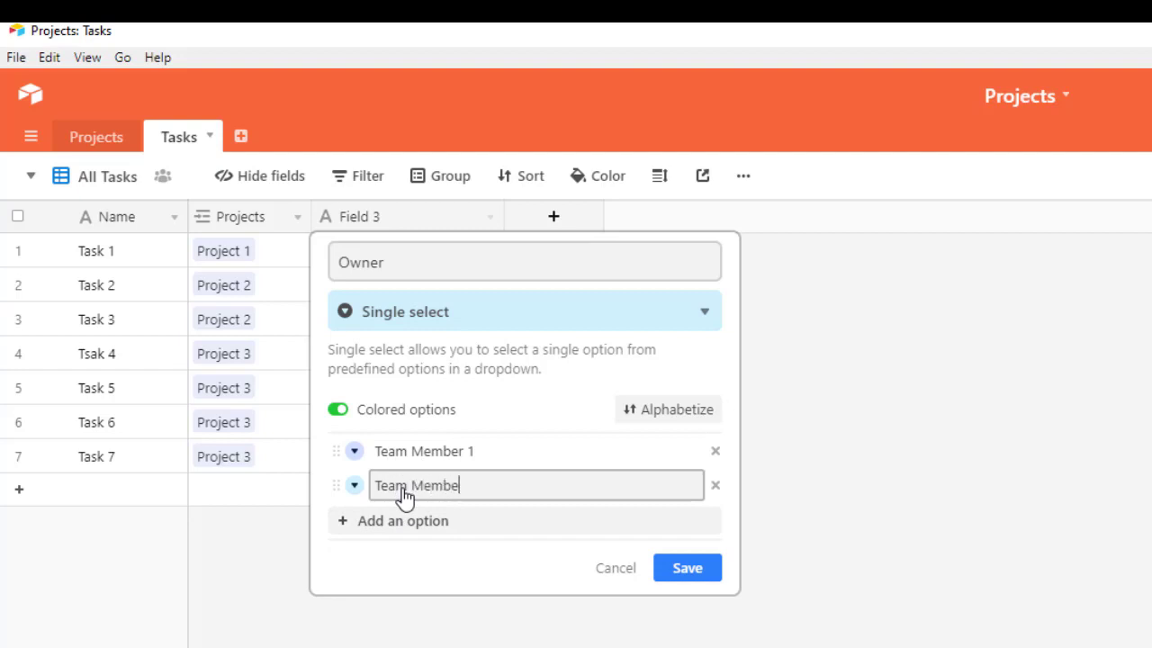
key(Return)
text(T)
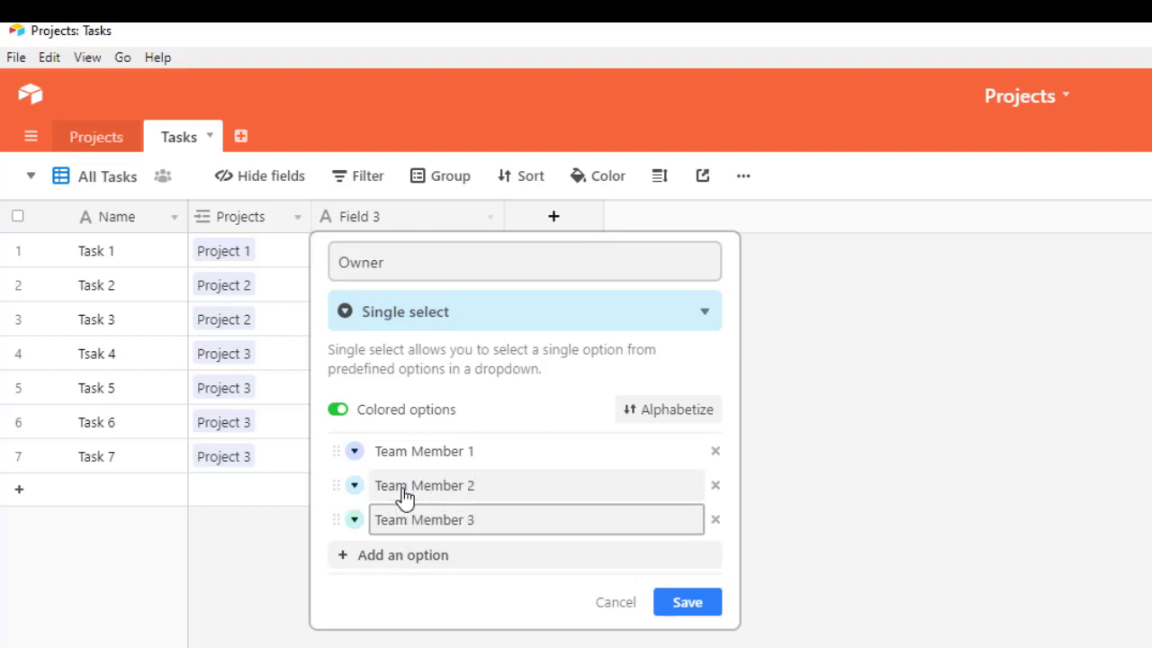
text(eam Member 3)
click(689, 602)
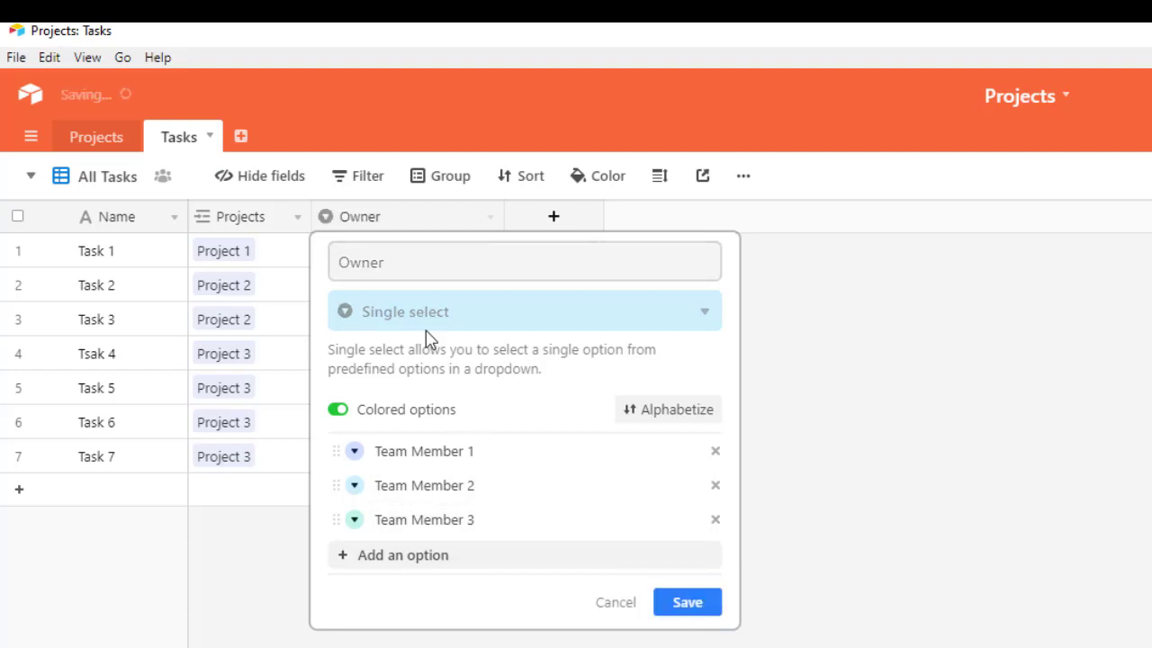
drag(490, 223, 453, 223)
Set the owner of Task 1 to Team Member 1, Task 2 to Team Member 2 and Task 3 to Team Member 3
click(441, 261)
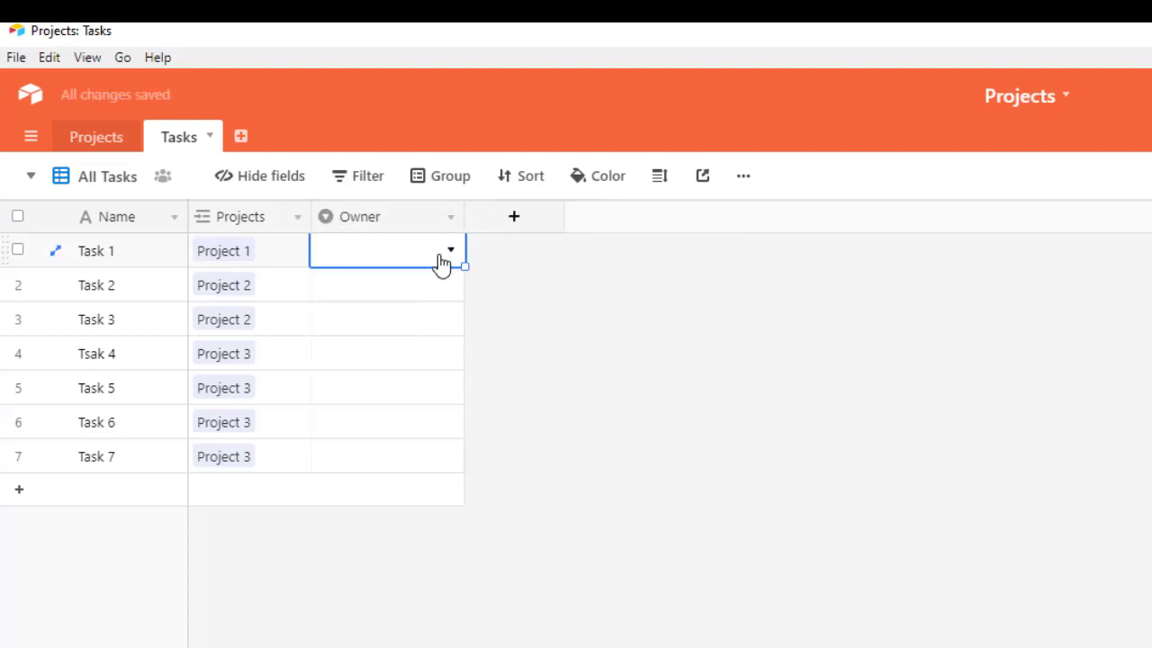
click(449, 252)
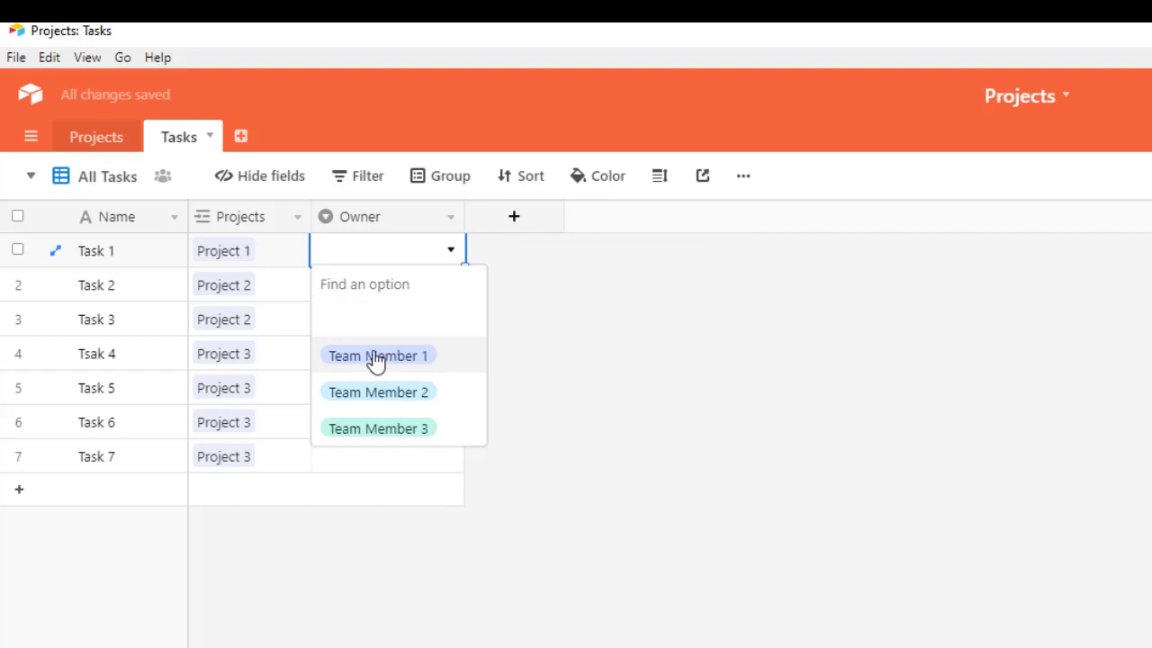
click(393, 356)
click(453, 295)
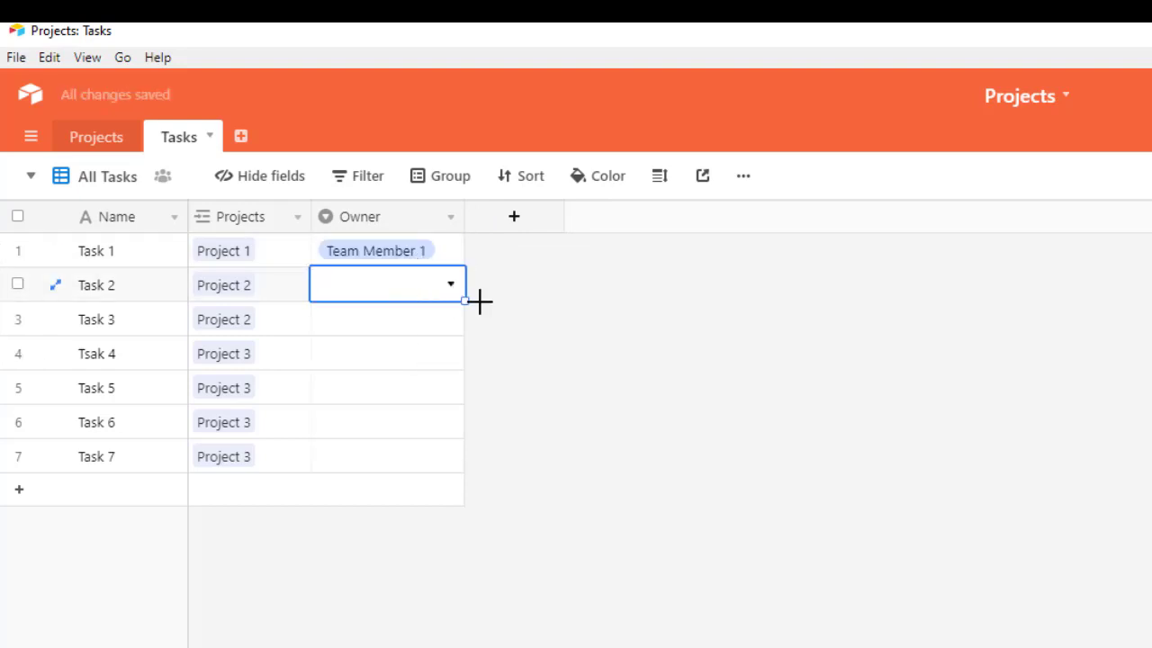
click(452, 286)
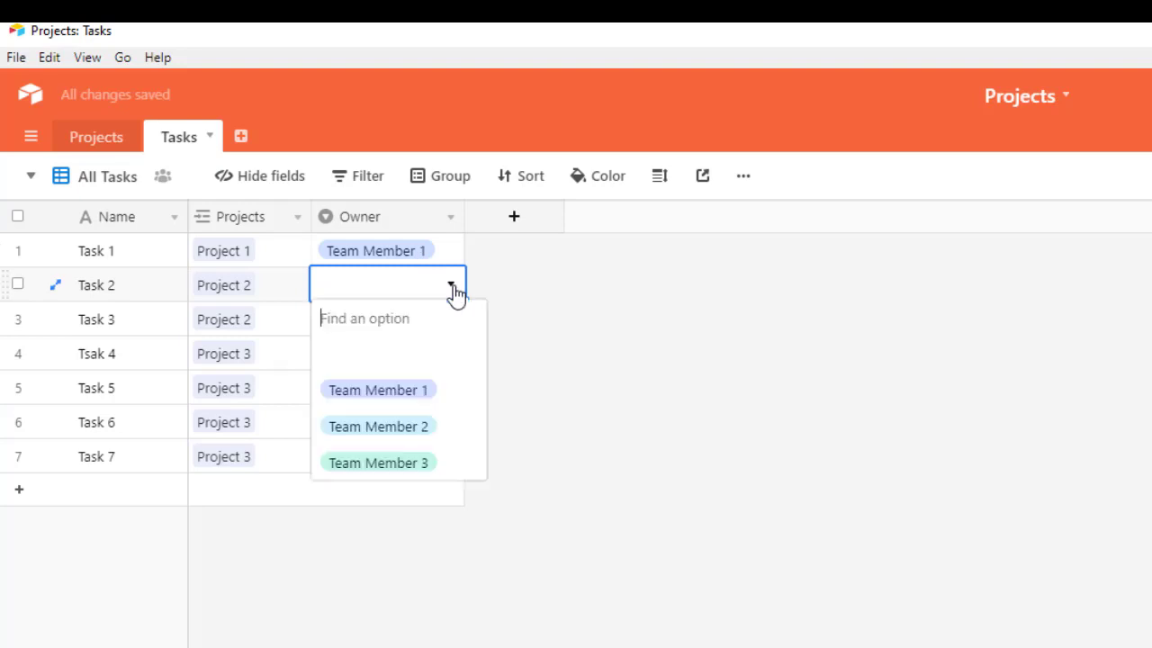
click(407, 427)
click(452, 326)
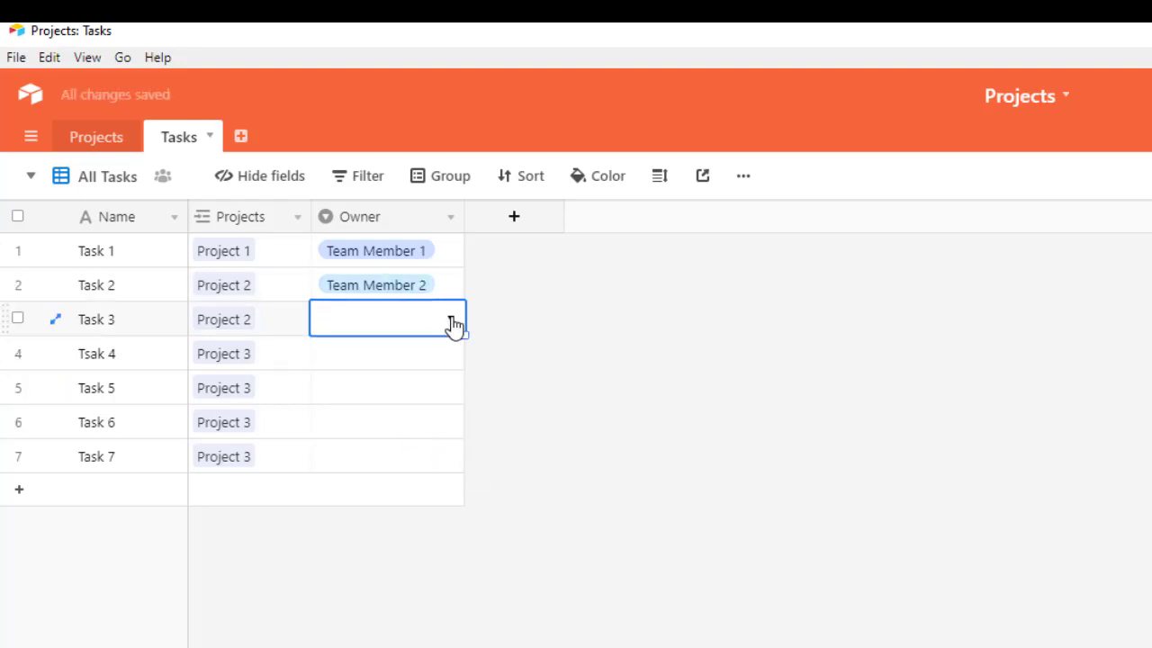
click(451, 320)
click(391, 507)
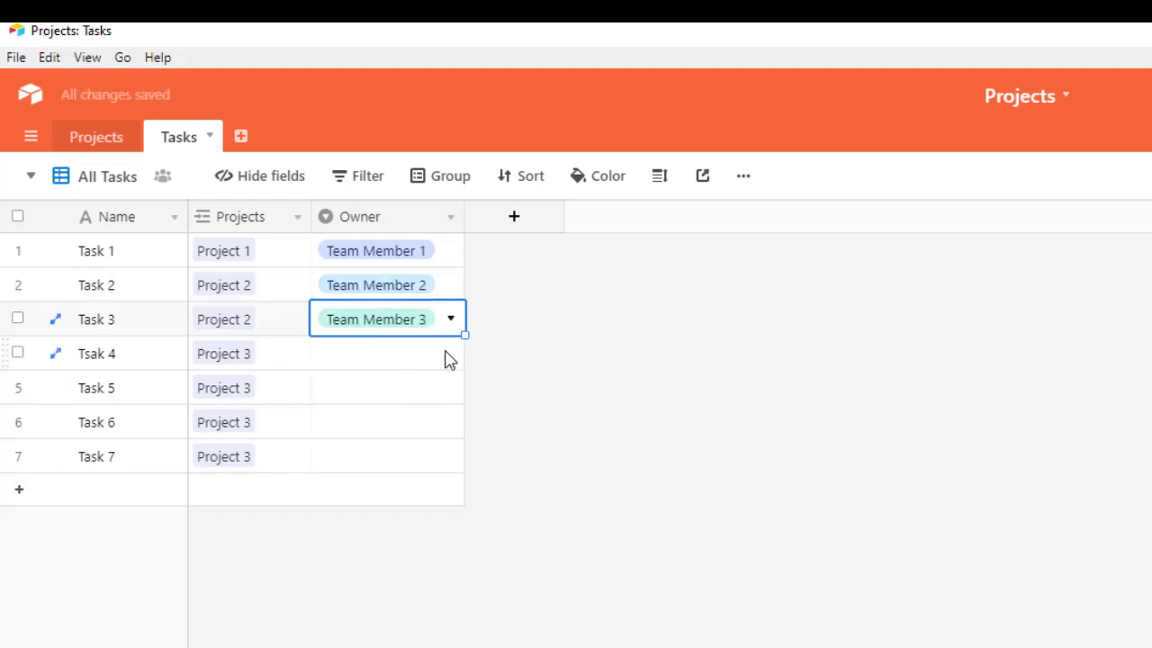
Fill the Team Member 3 owner of Task 3 down to the fourth and fifth records
click(446, 356)
click(439, 326)
drag(464, 335, 458, 396)
Set the owner of Task 6 to Team Member 2 and the owner of Task 7 to Team Member 1
click(414, 426)
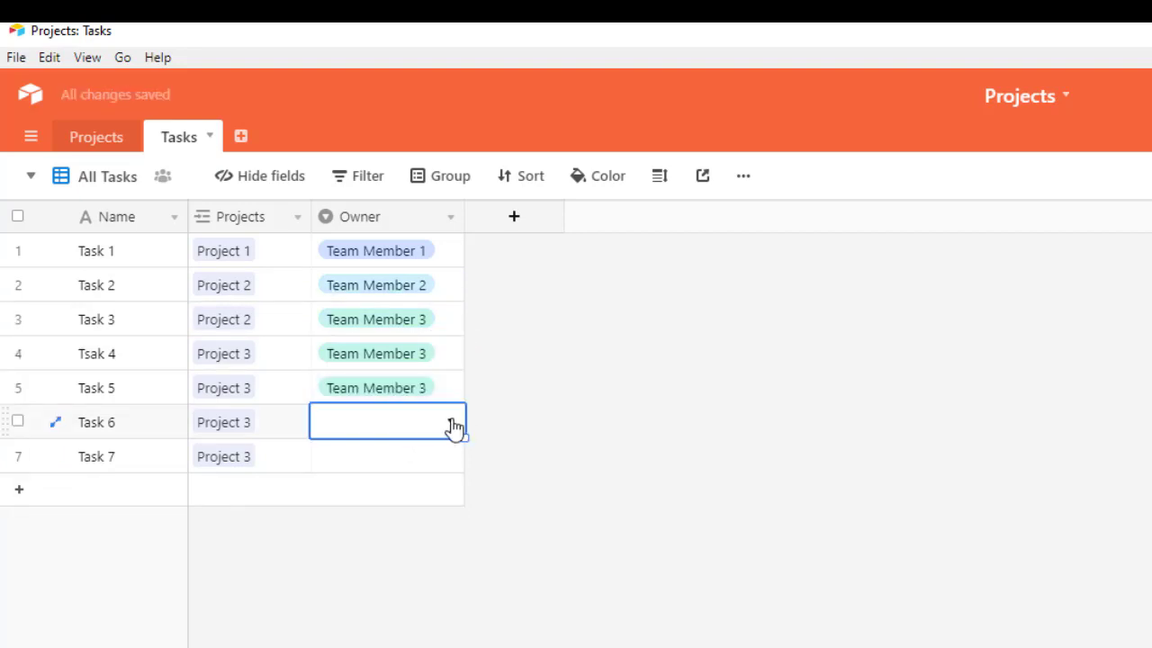
click(453, 423)
click(398, 563)
click(409, 460)
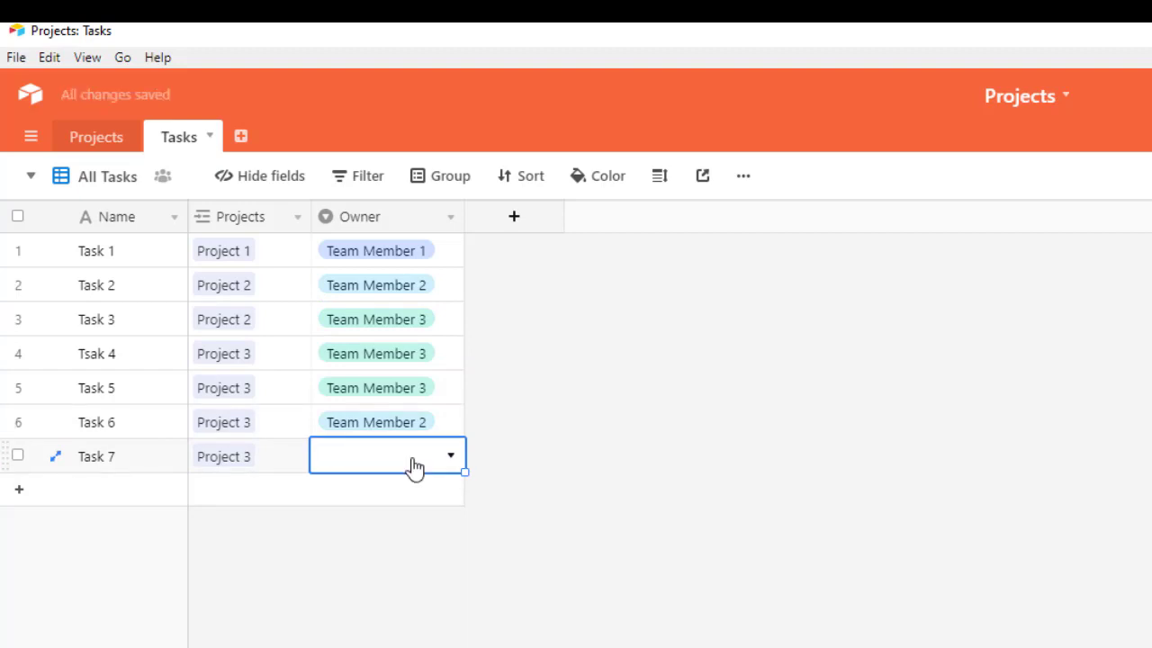
click(453, 457)
click(386, 563)
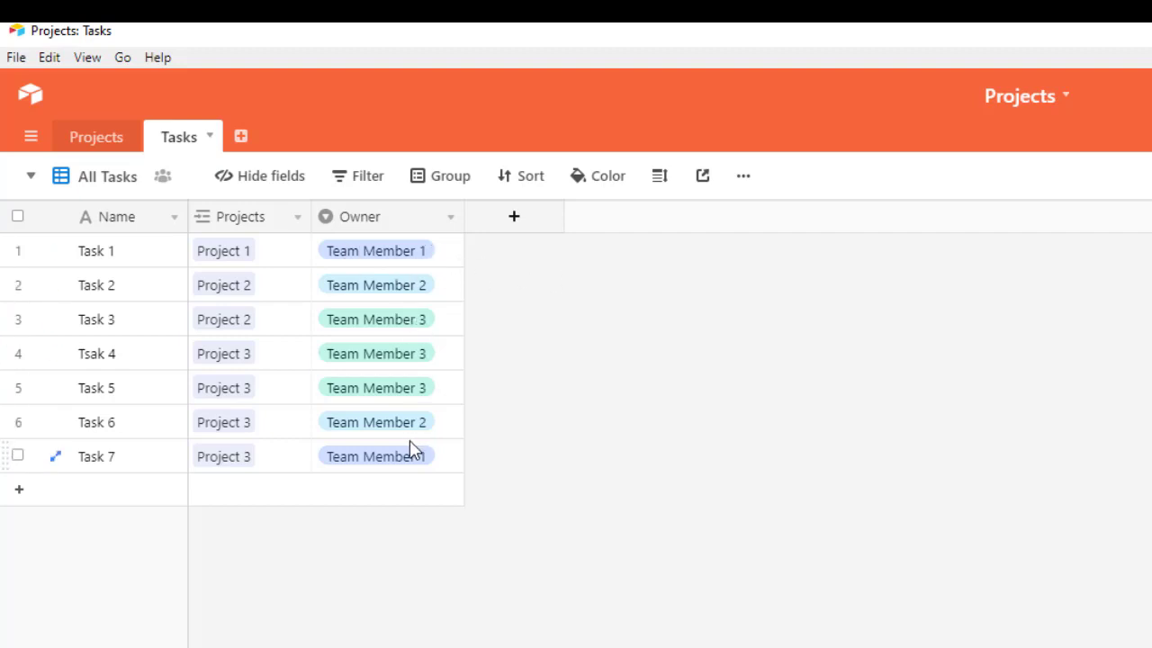
Start a new field named "Status" in the Tasks table and make it a single select
click(516, 219)
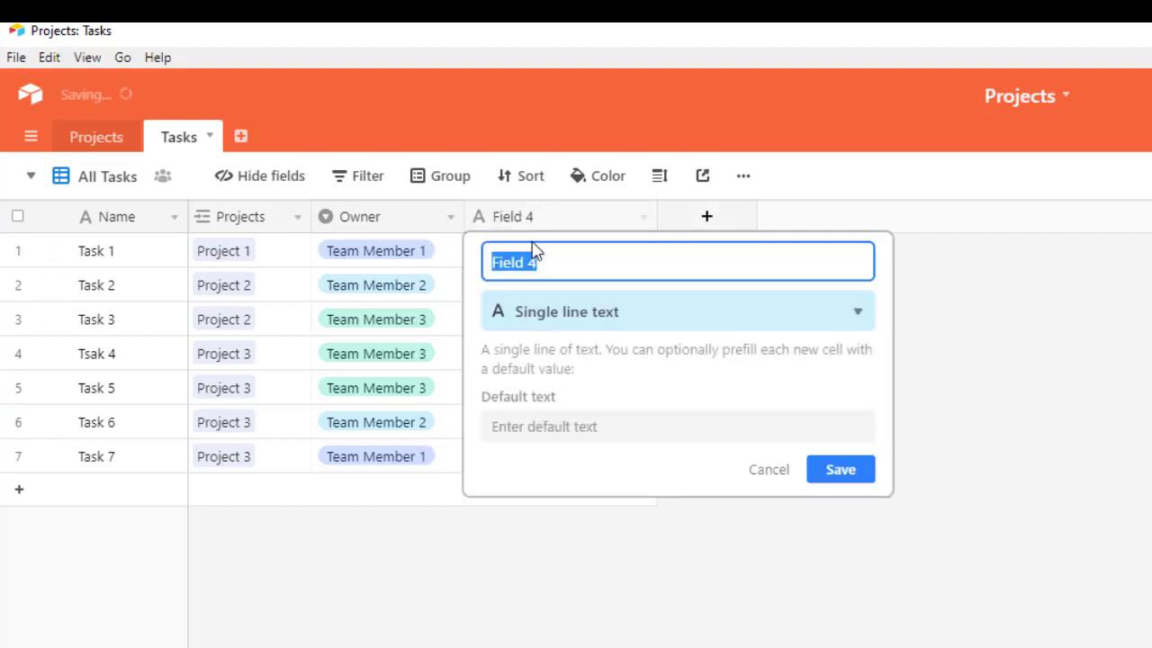
text(St)
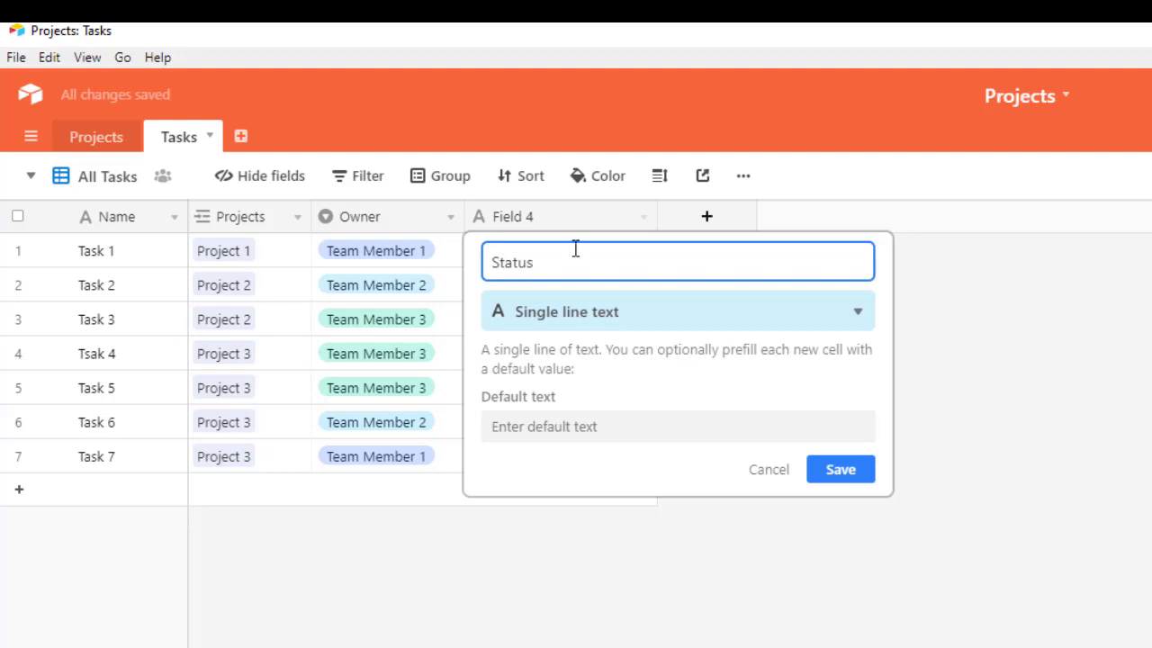
text(atus)
click(617, 309)
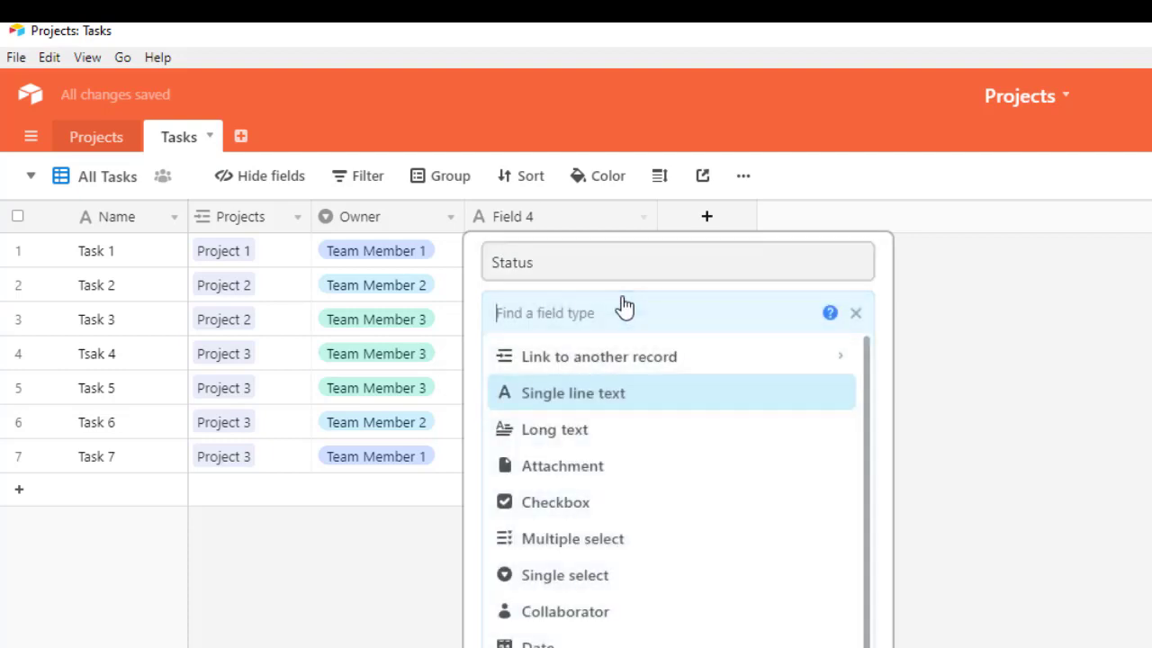
click(601, 586)
Add the options "Not Started", "In Progress" and "Completed" to the Status field
click(558, 494)
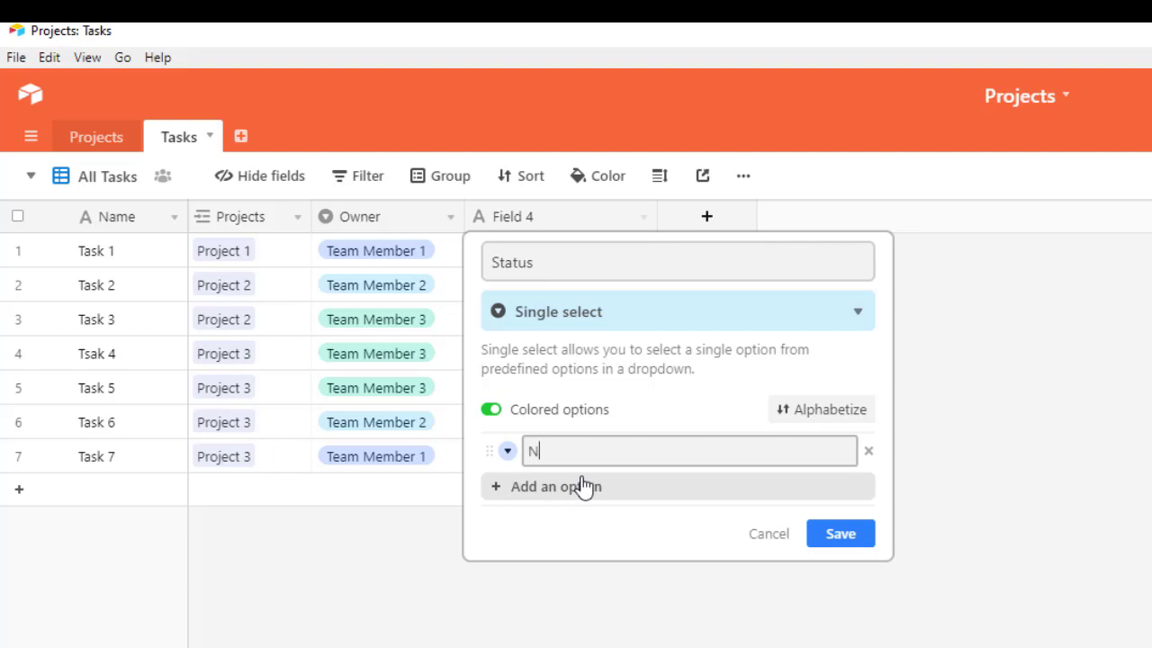
text(Not Started)
key(Return)
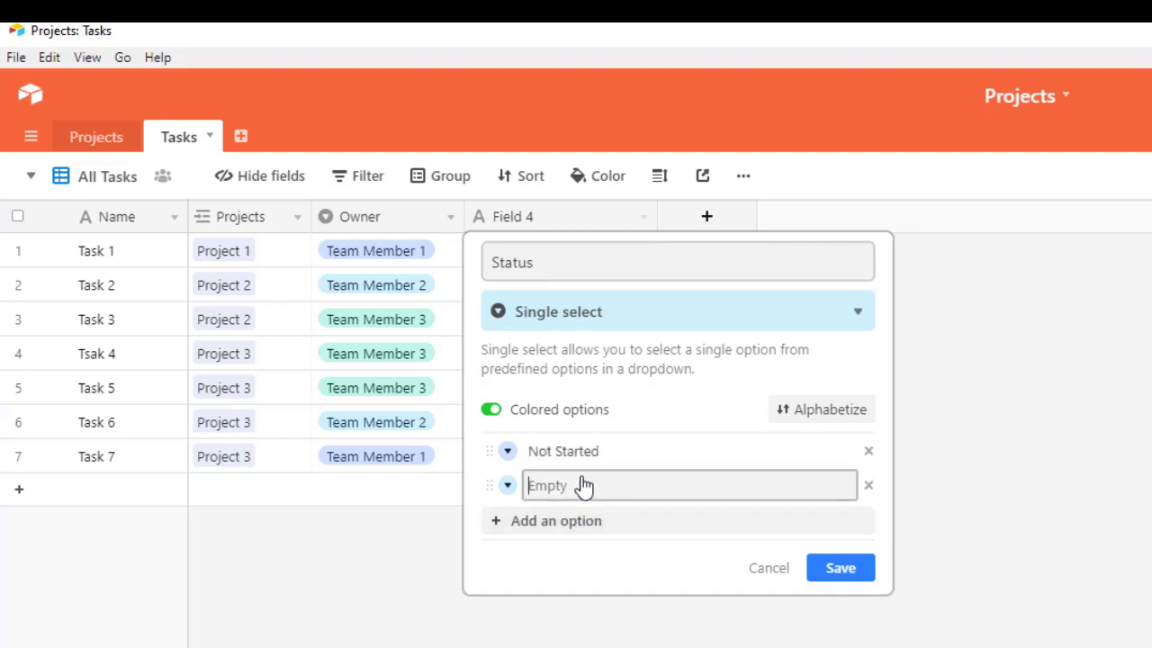
text(In Progress)
key(Return)
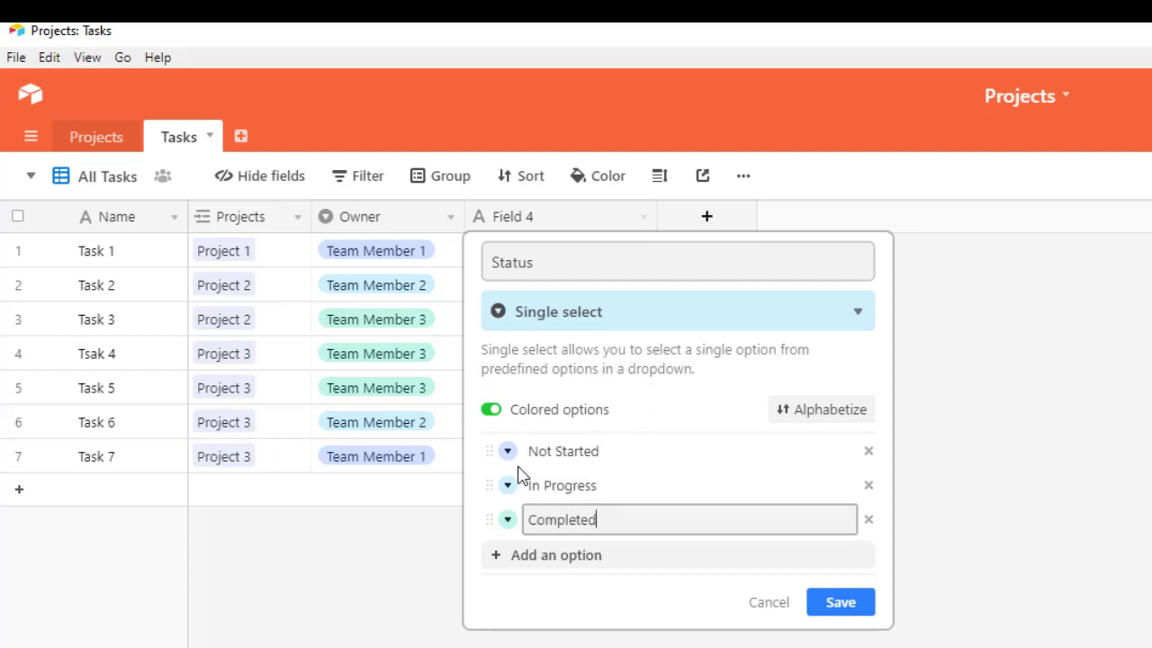
Color the Completed option light green and the In Progress option light yellow, and save the Status field
click(509, 521)
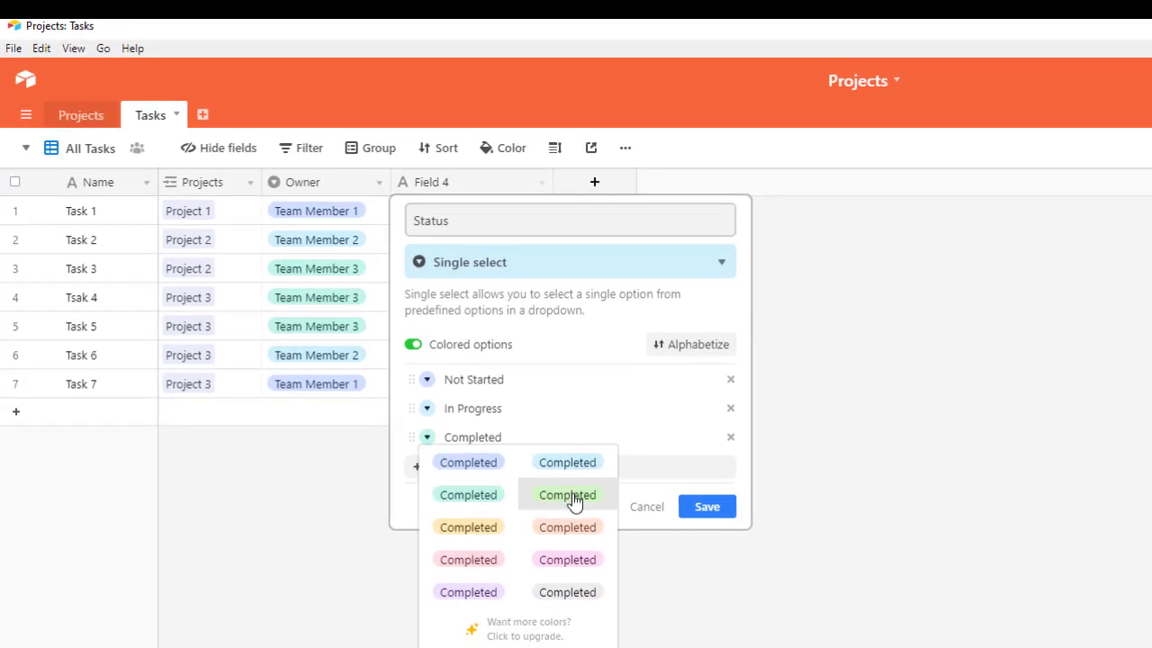
click(568, 495)
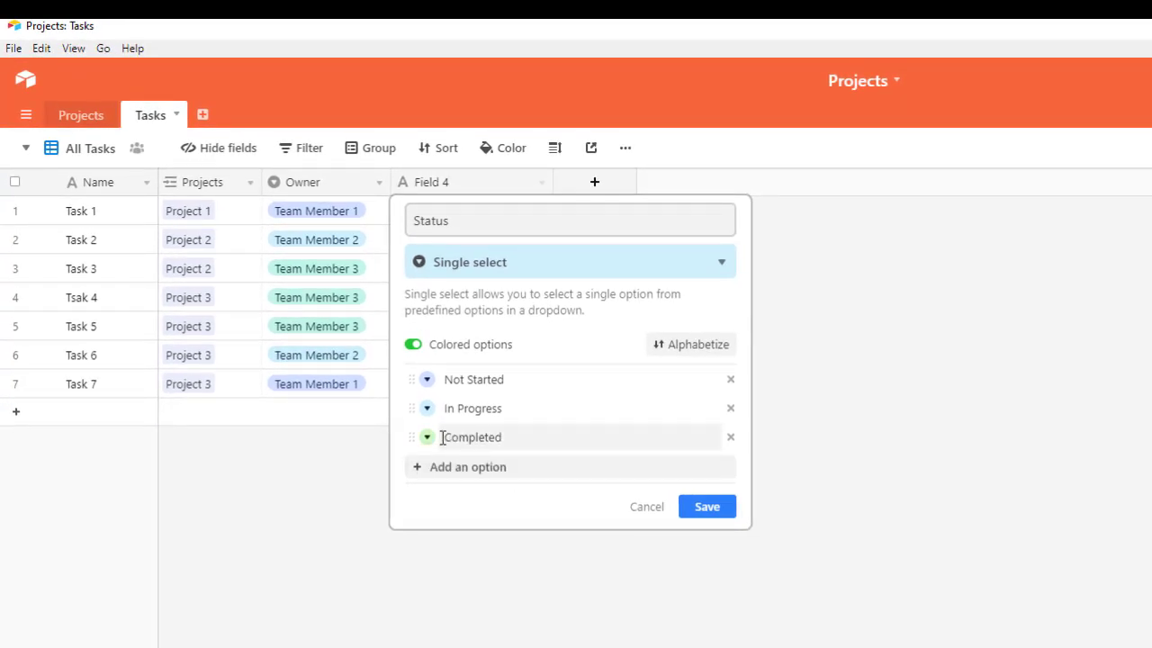
click(428, 412)
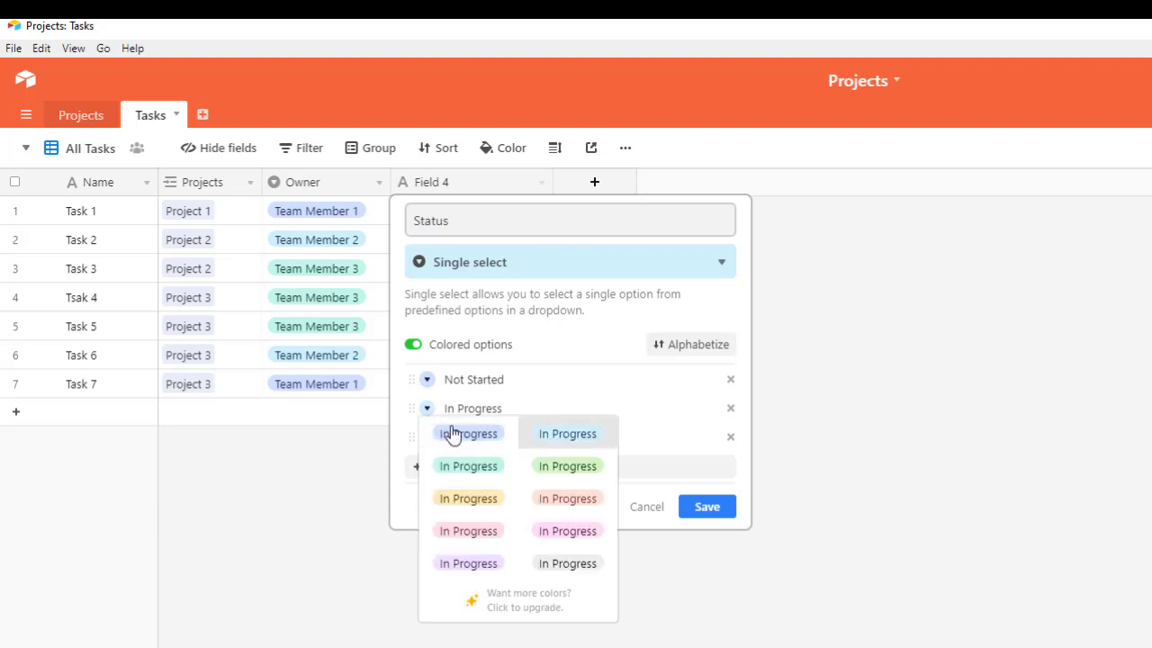
click(470, 500)
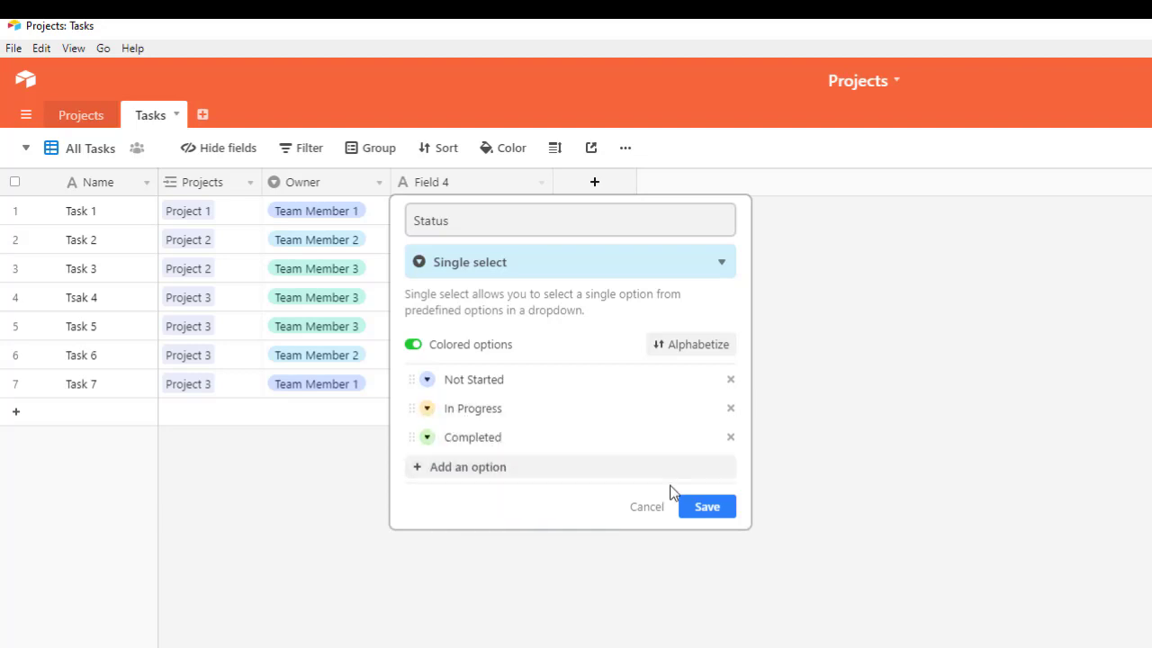
click(711, 508)
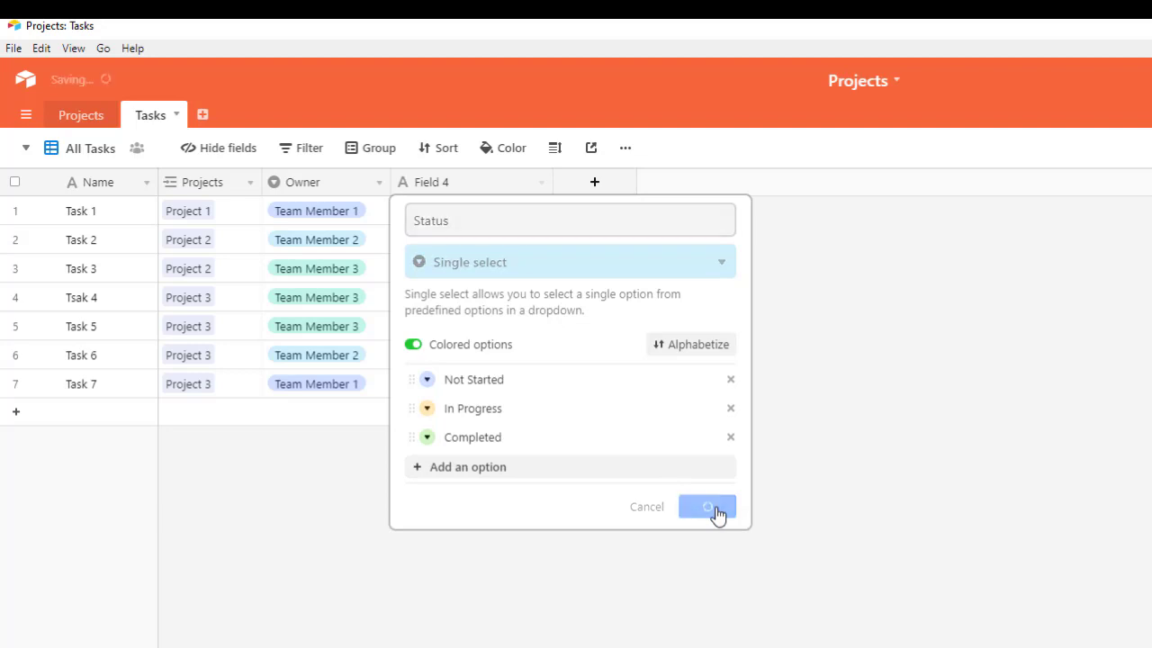
Set the status of Task 1 to In Progress and the status of Task 2 to Not Started
click(477, 217)
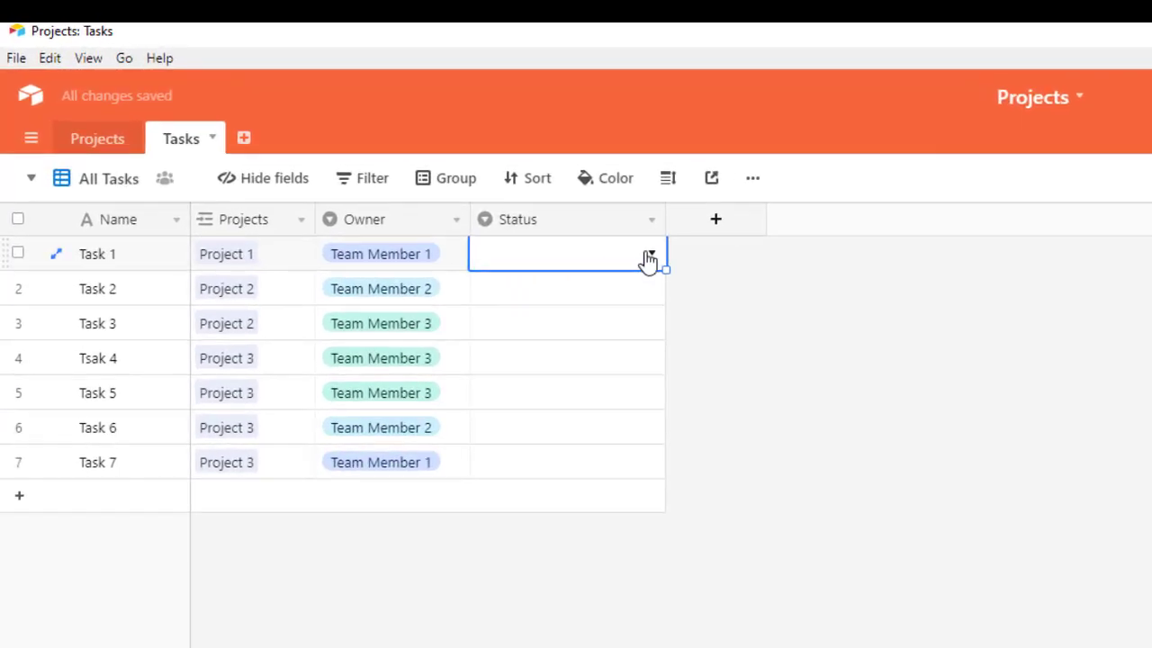
click(649, 257)
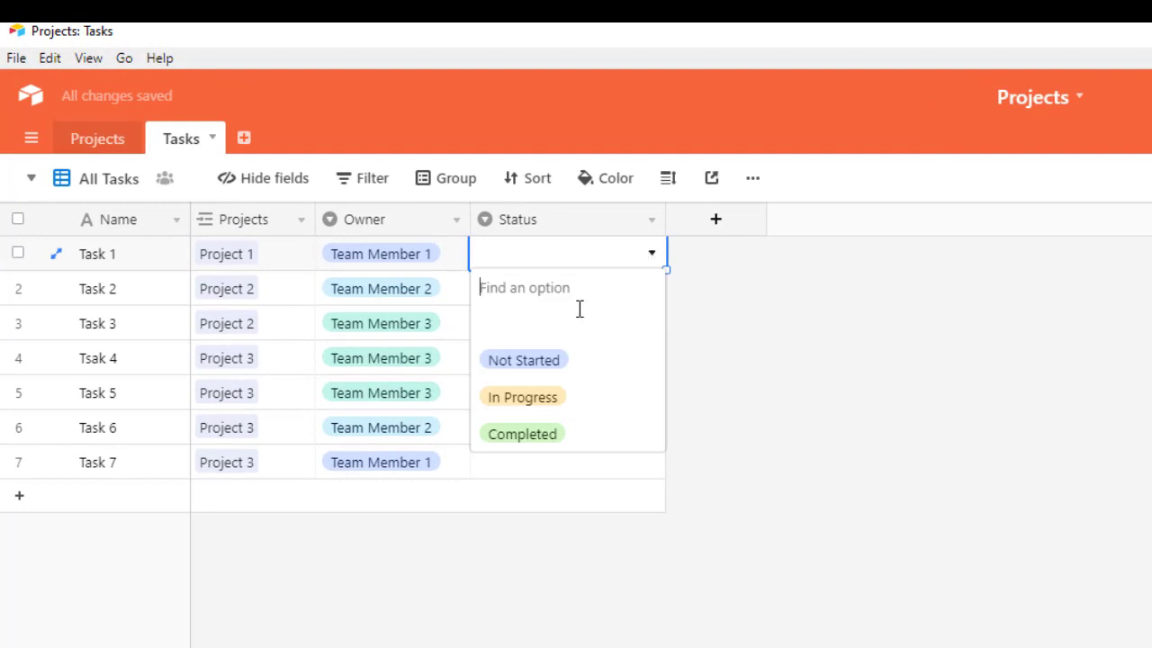
click(538, 398)
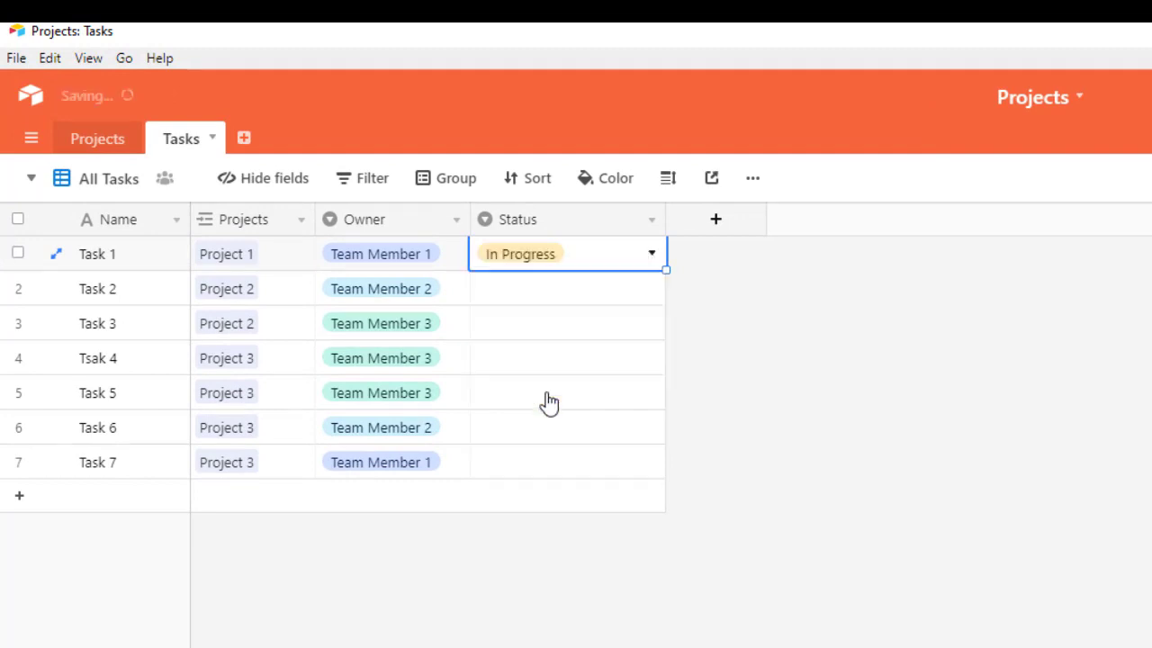
click(623, 301)
click(653, 297)
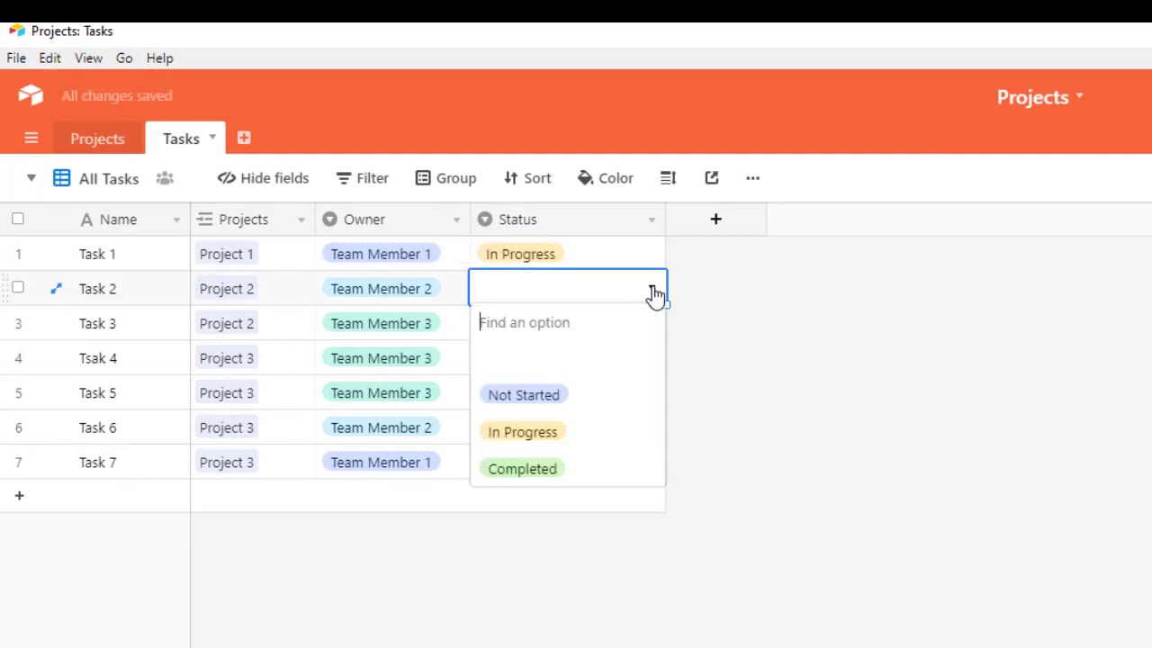
click(554, 393)
Set the status of Task 3 to Not Started and the status of the fourth task to Completed
click(627, 329)
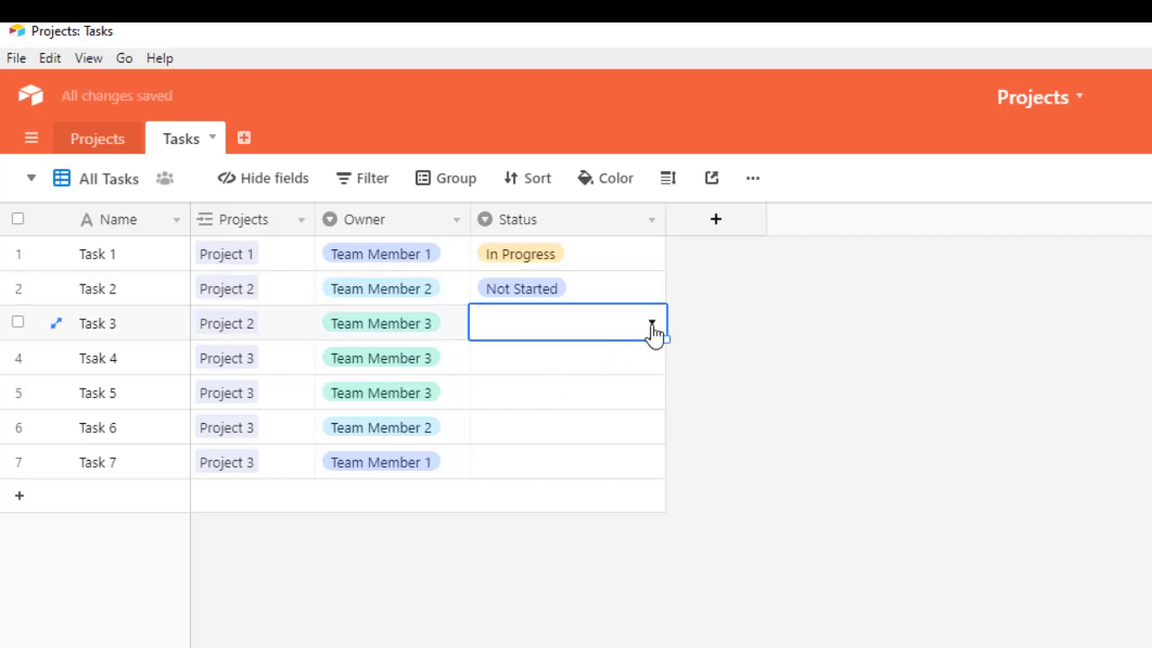
click(653, 323)
click(558, 429)
click(625, 365)
click(622, 371)
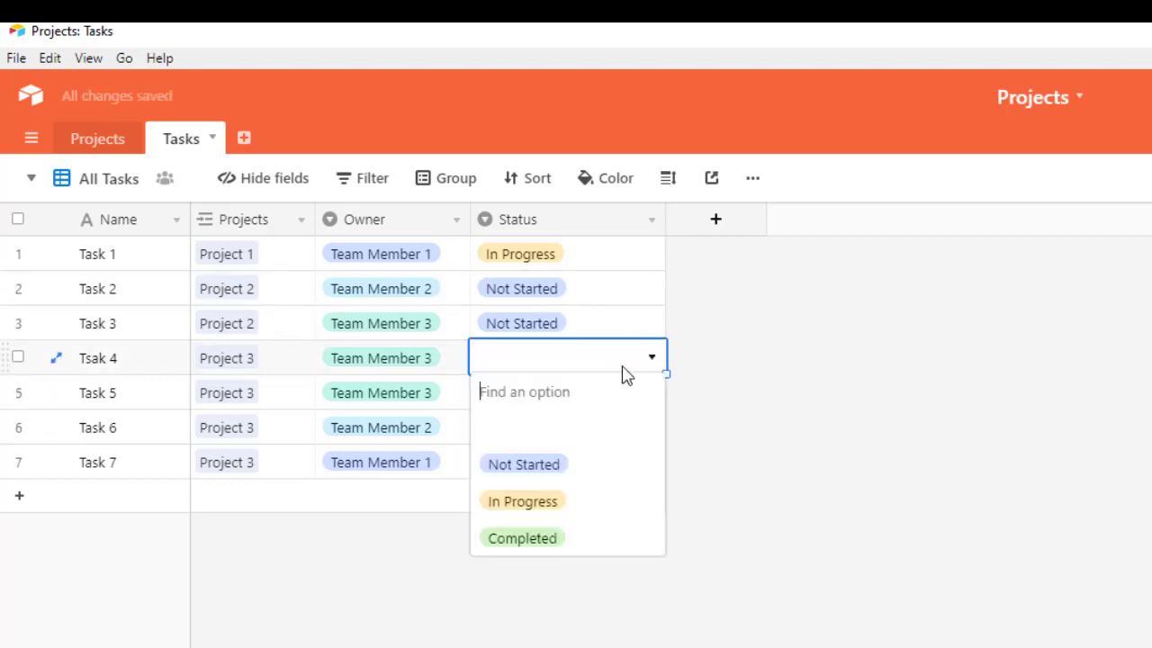
click(532, 535)
Set the status of Task 5 to In Progress and the status of Task 6 to Not Started
click(558, 393)
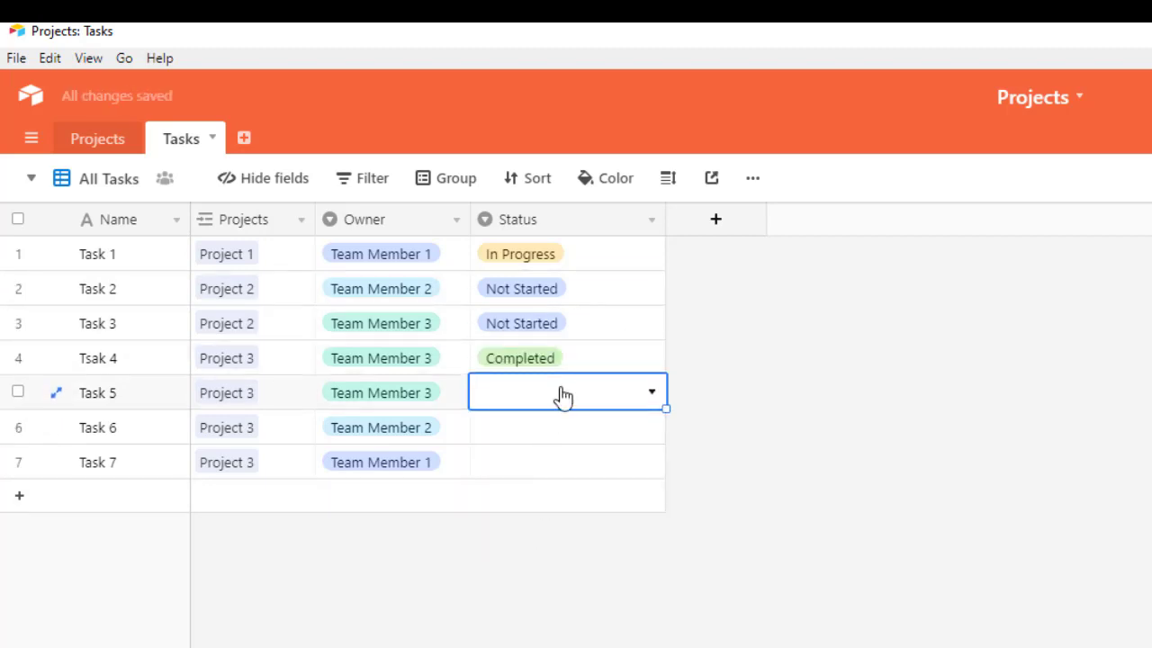
click(652, 392)
click(545, 538)
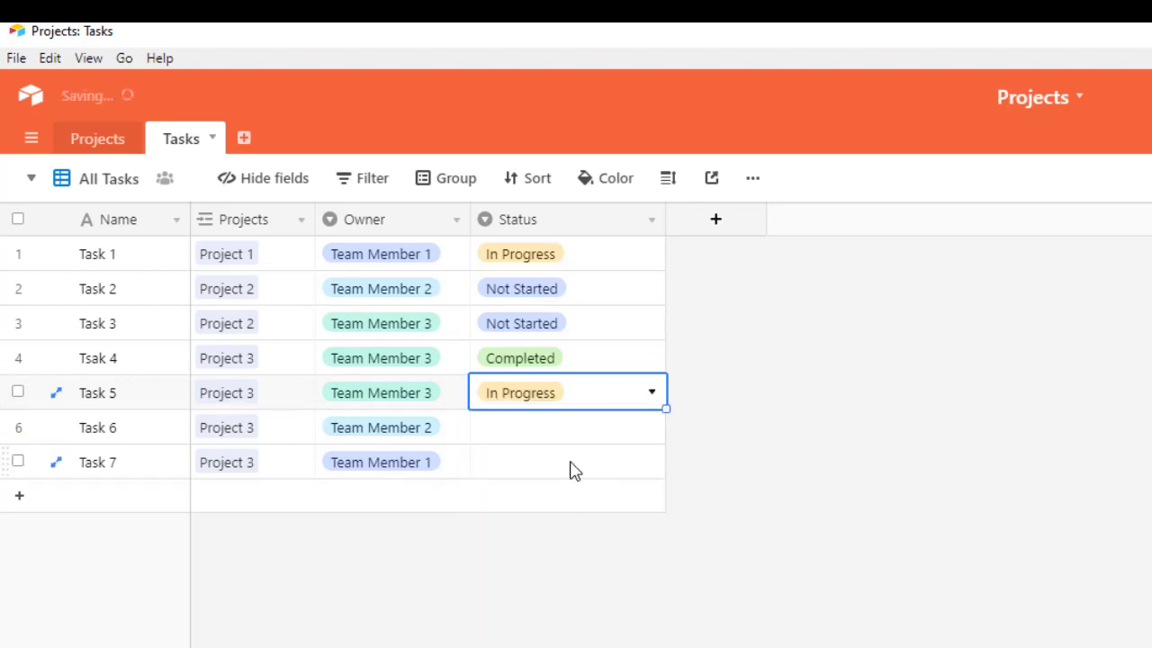
click(566, 434)
click(653, 429)
click(529, 538)
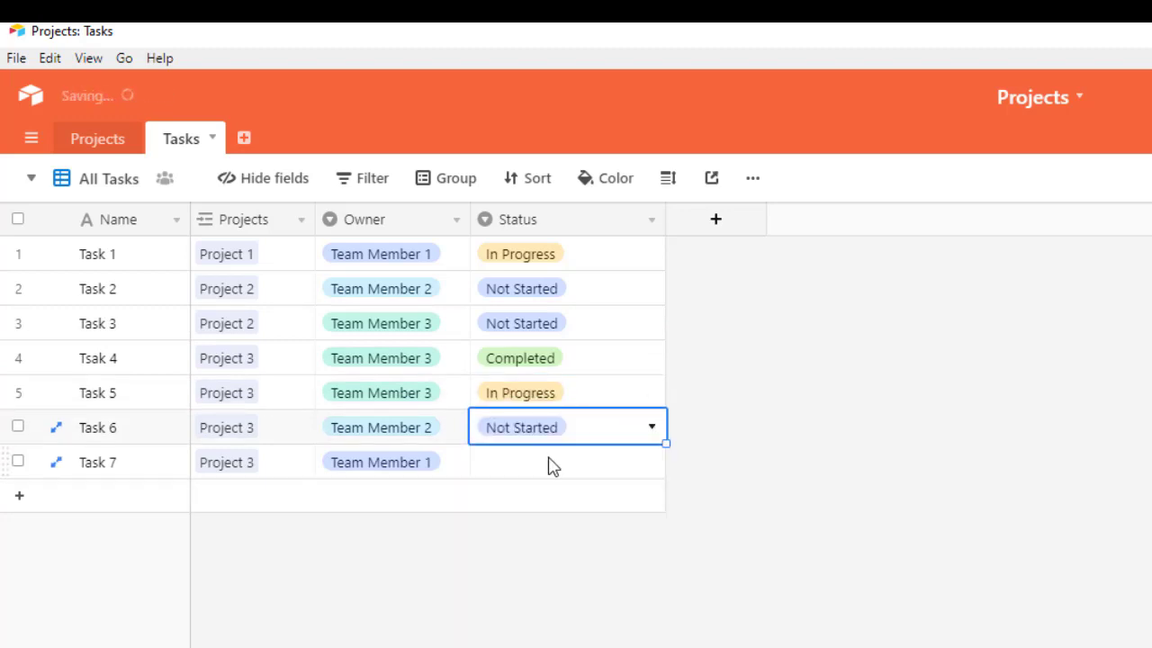
Set the status of Task 7 to Completed and narrow the Status column to fit its values
click(550, 466)
click(652, 462)
click(509, 641)
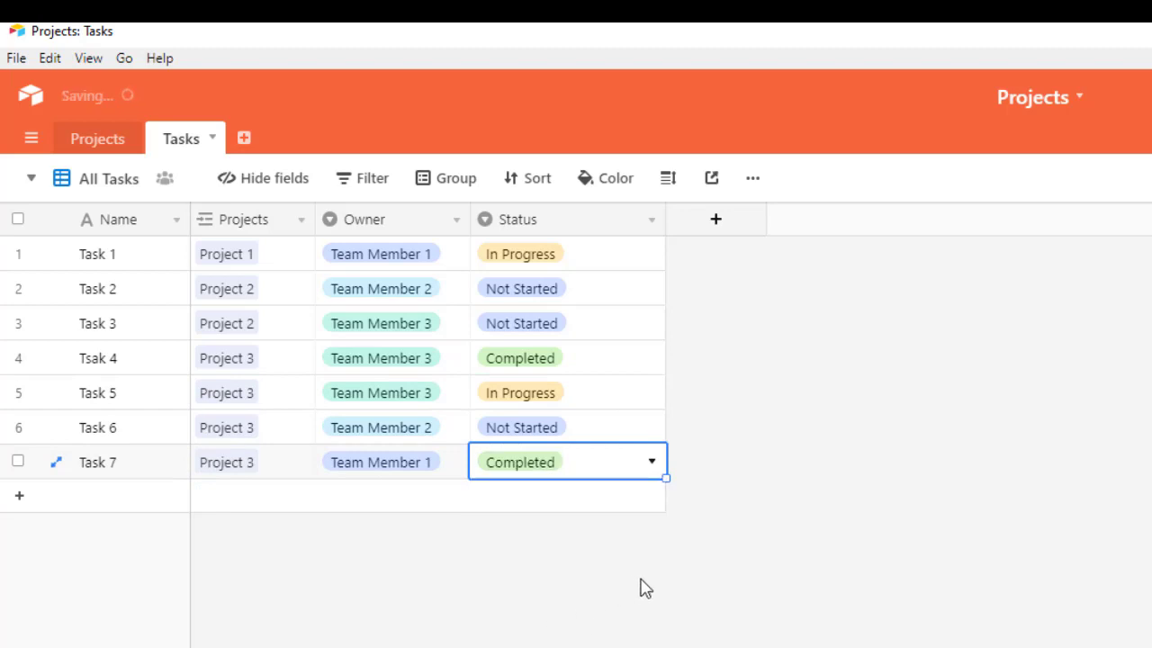
click(702, 546)
drag(664, 220, 597, 220)
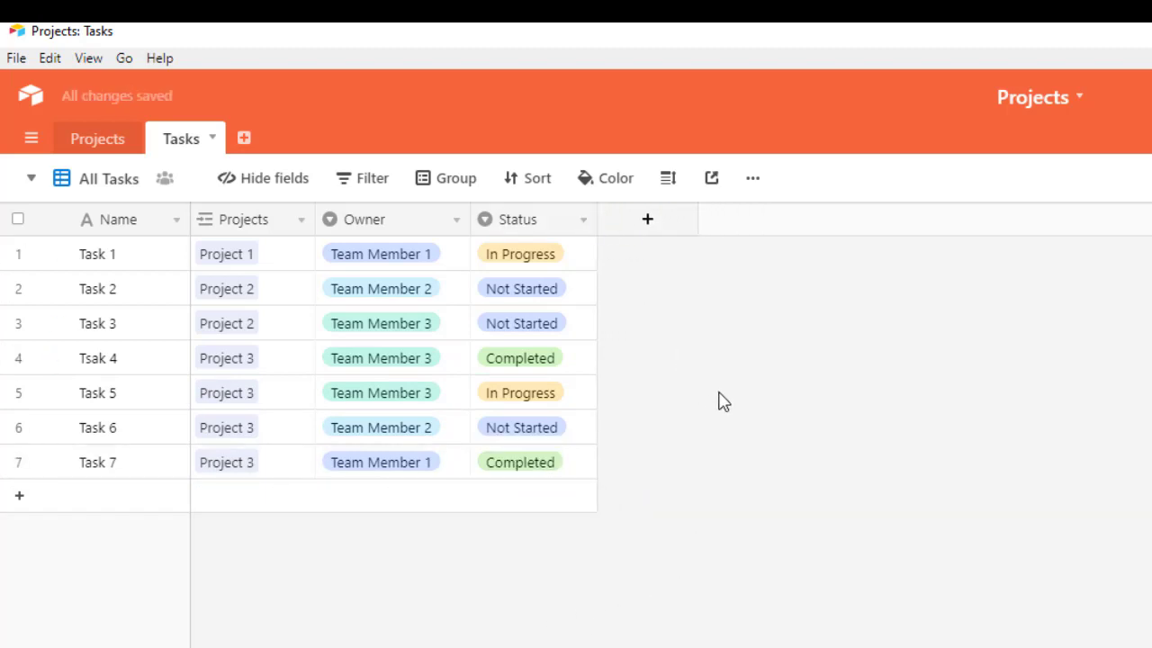
Add a Date field named "Due Date" to the Tasks table, keeping the Local date format
click(648, 223)
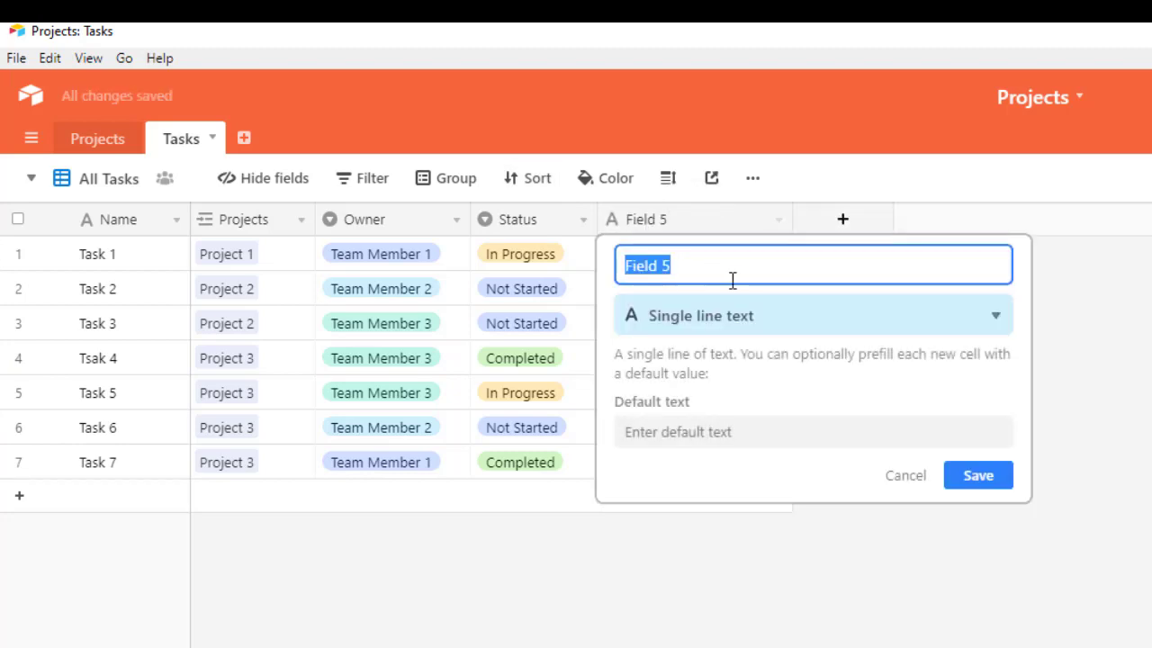
text(Due Date)
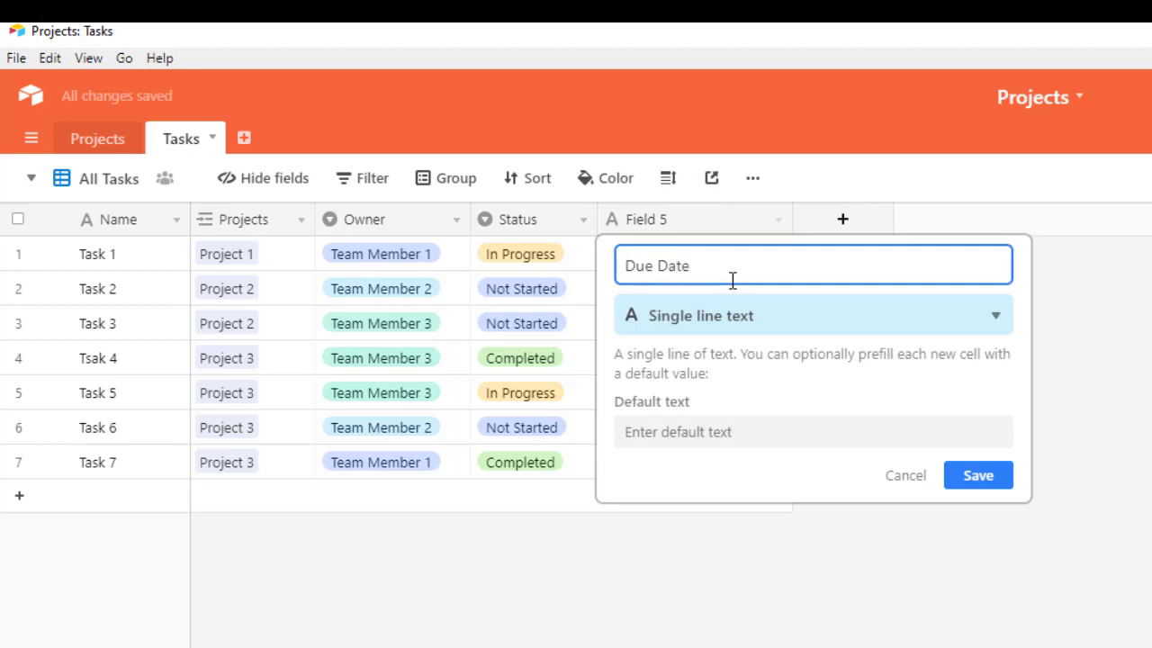
click(725, 327)
text(date)
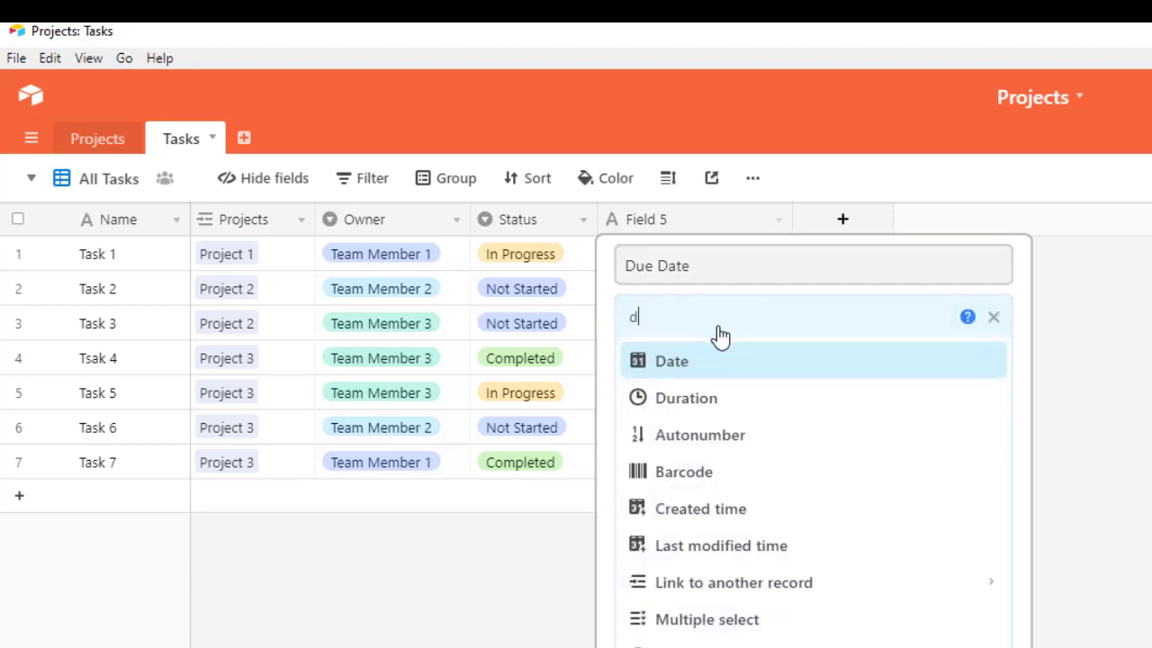
click(689, 370)
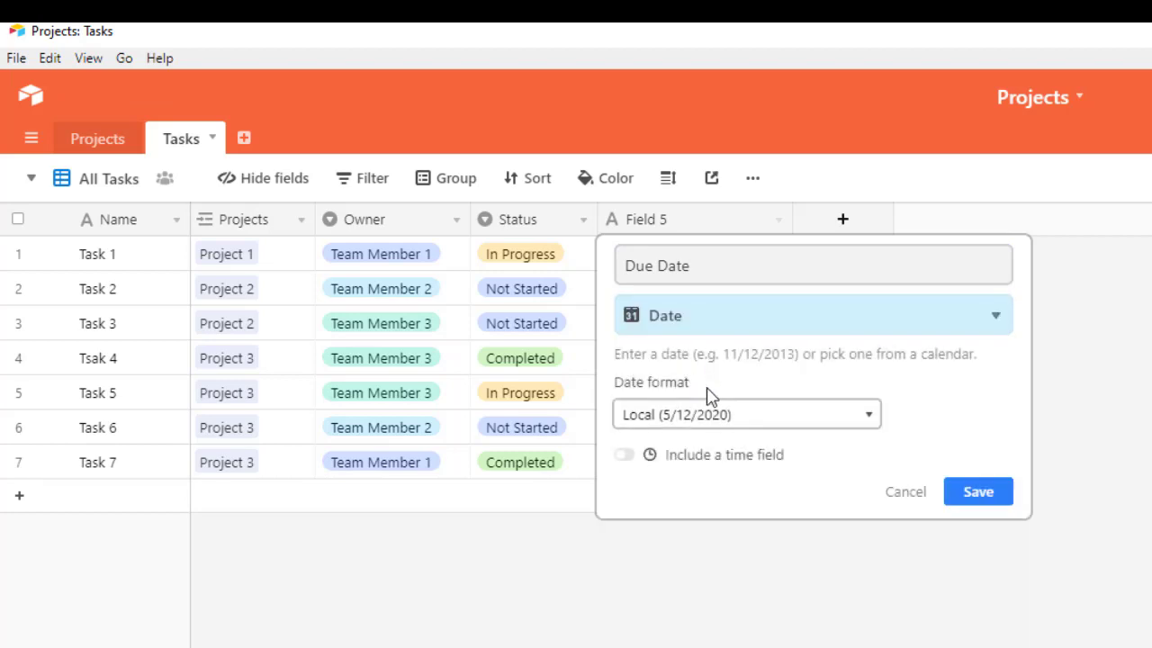
click(978, 492)
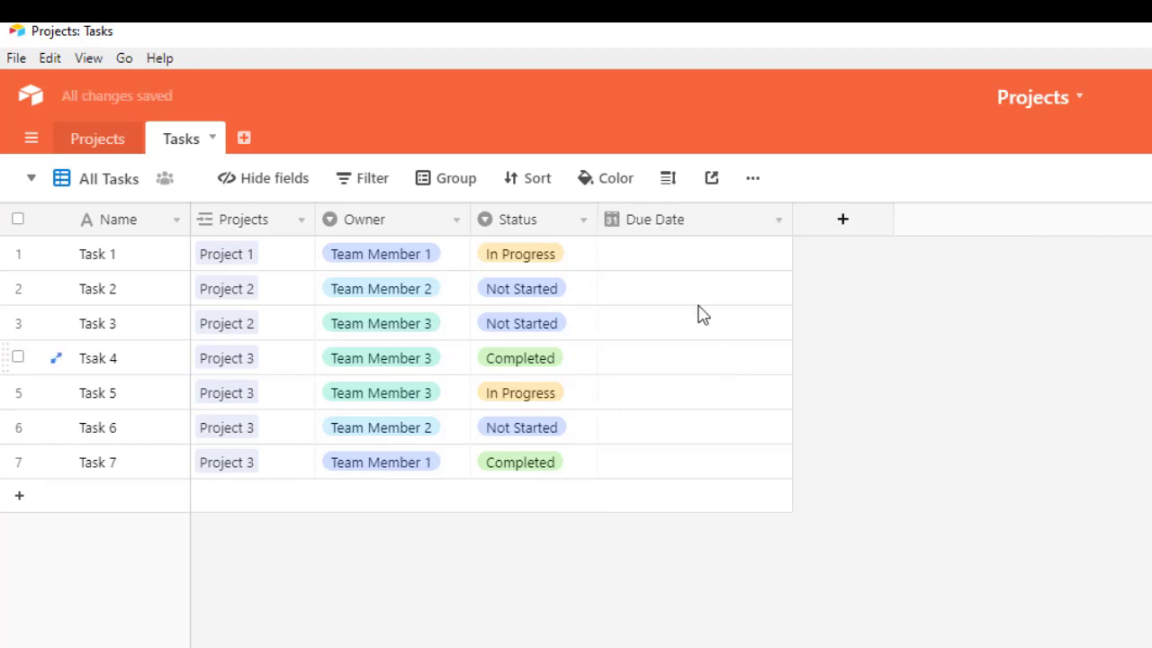
Fill in 5/15/2020 as the due date of all seven tasks and narrow the Due Date column
click(681, 260)
click(693, 263)
click(792, 412)
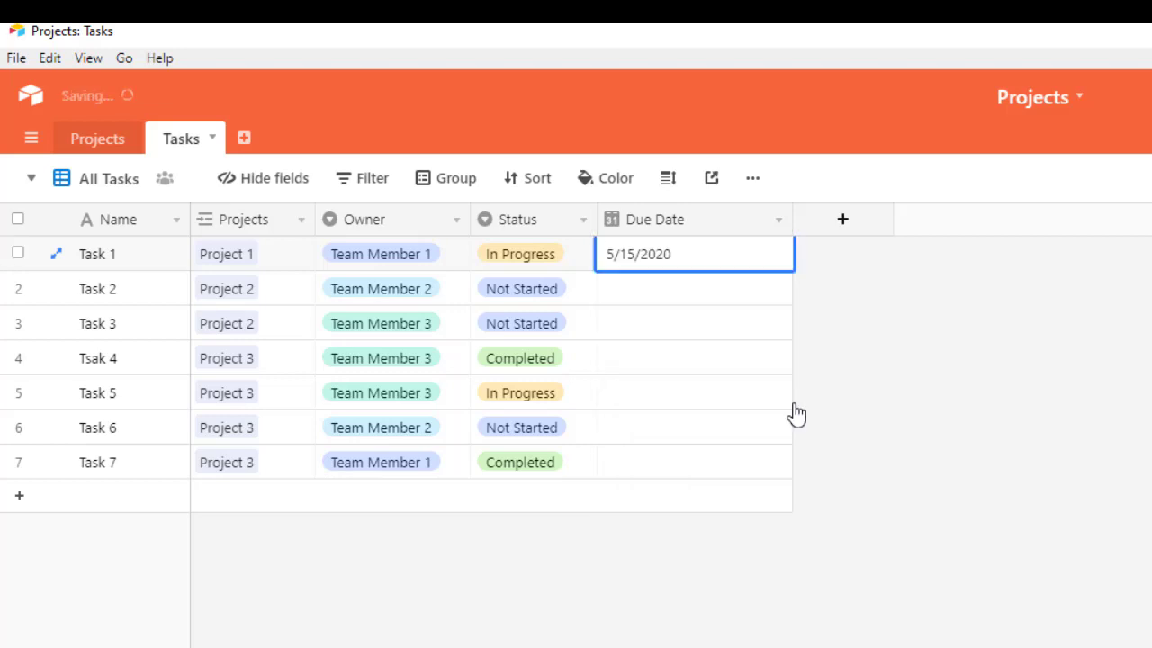
click(819, 268)
drag(792, 219, 730, 218)
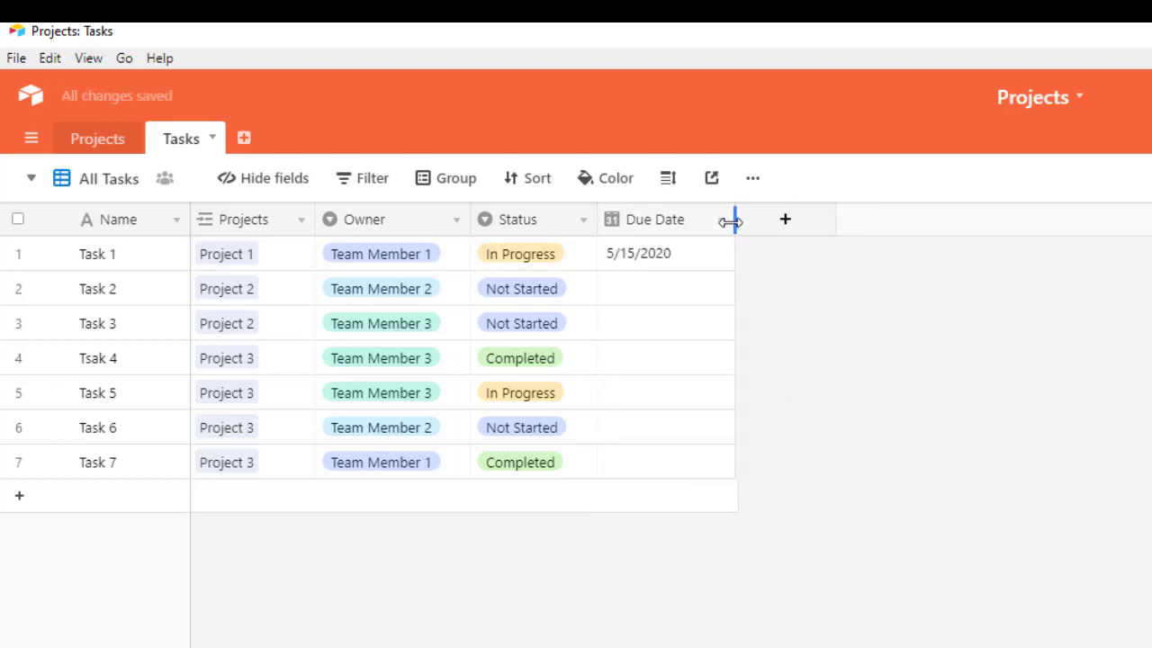
click(676, 265)
drag(731, 270, 716, 470)
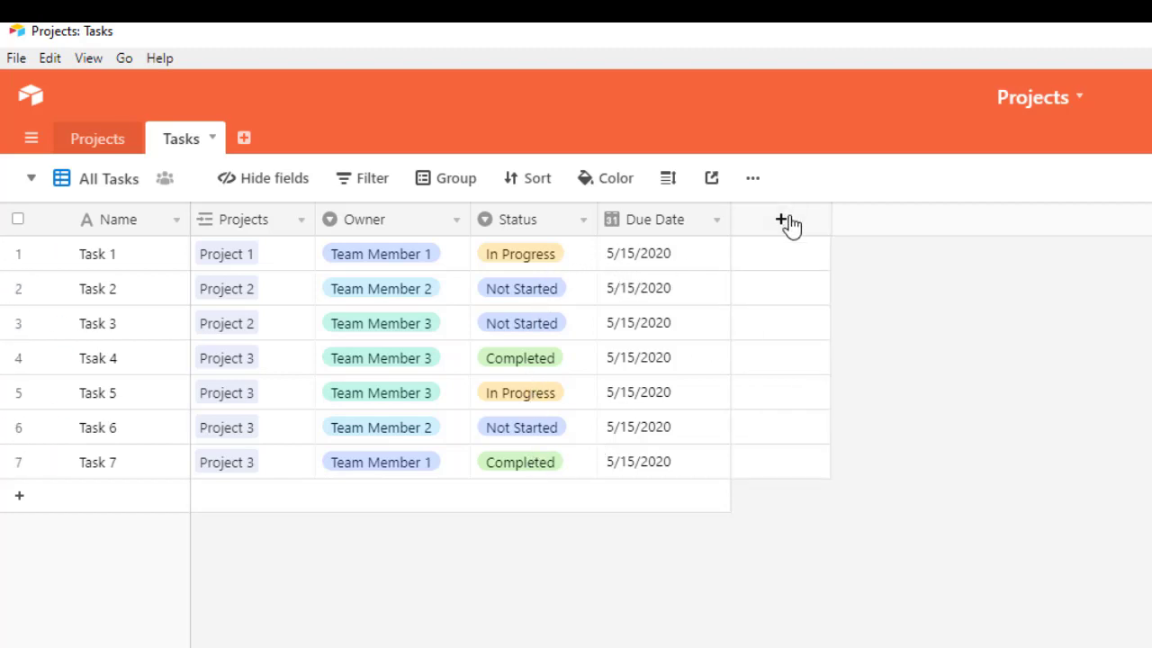
Add a Checkbox field named "Completed?" with the green checkmark style and narrow its column
click(790, 224)
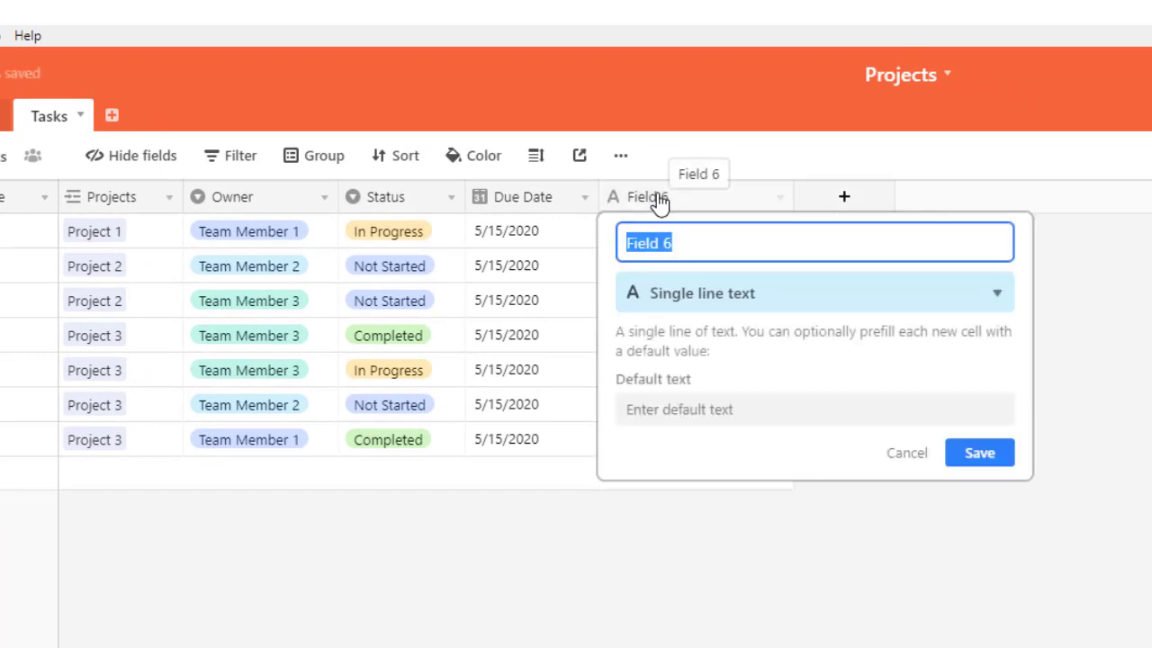
text(C)
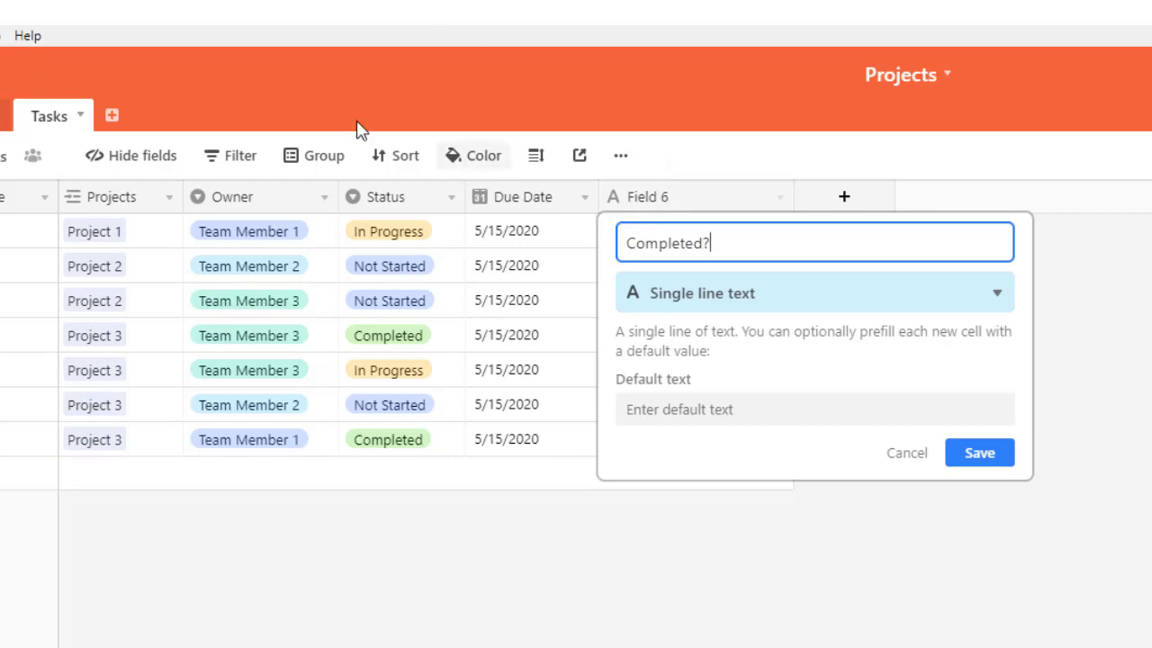
click(733, 299)
click(703, 491)
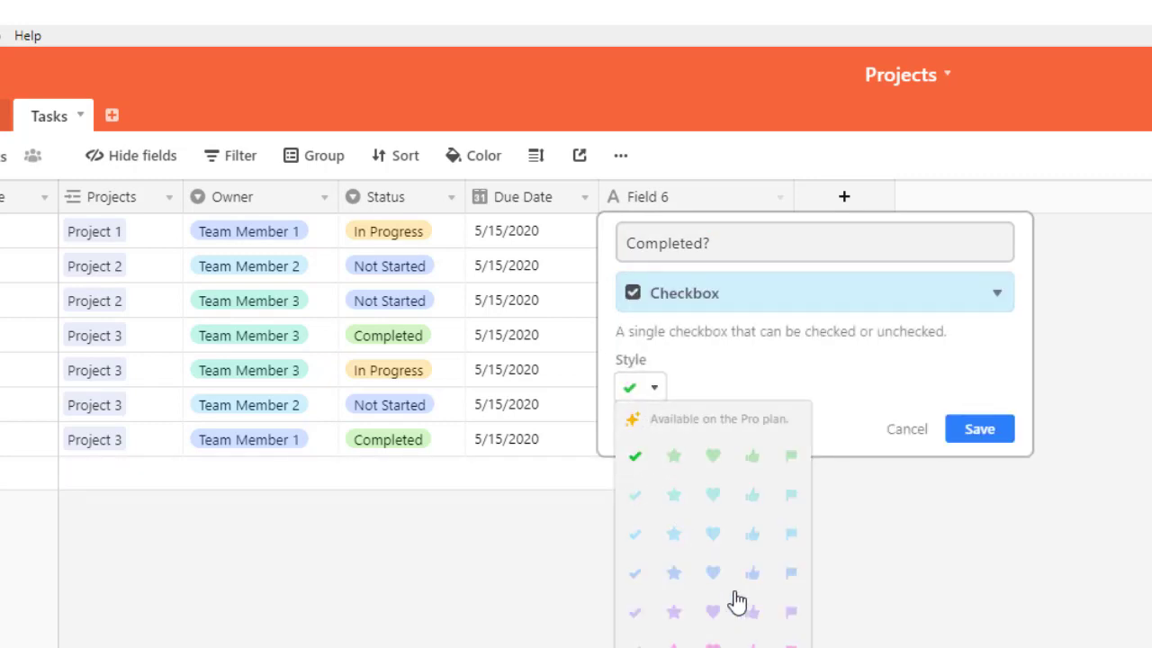
click(640, 389)
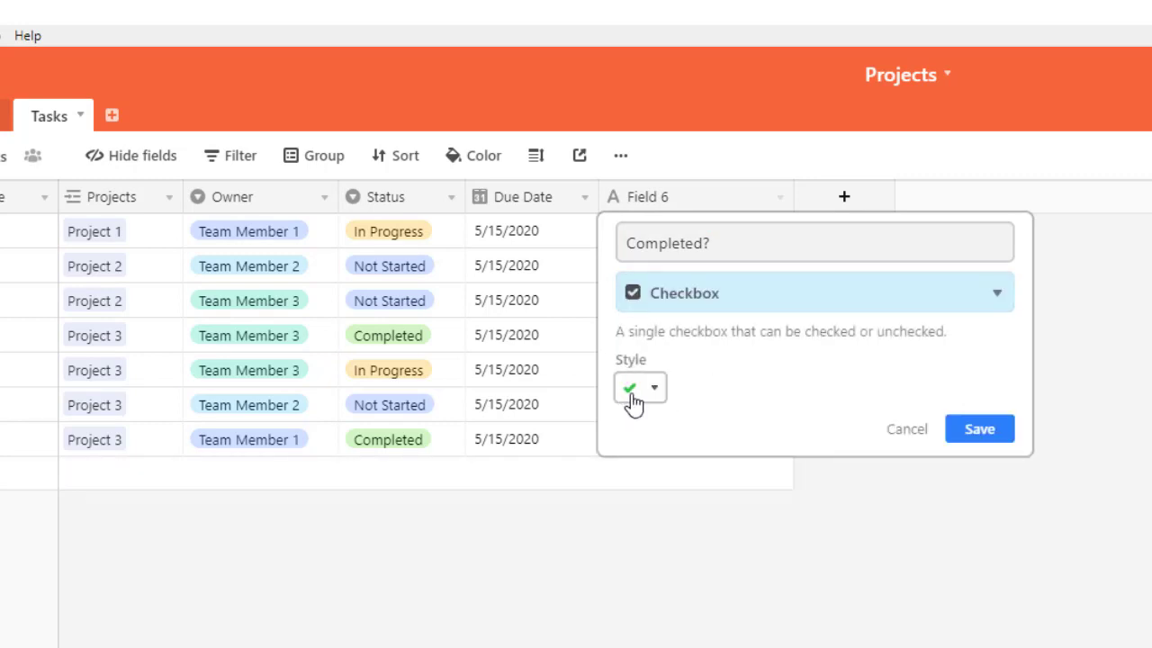
click(982, 431)
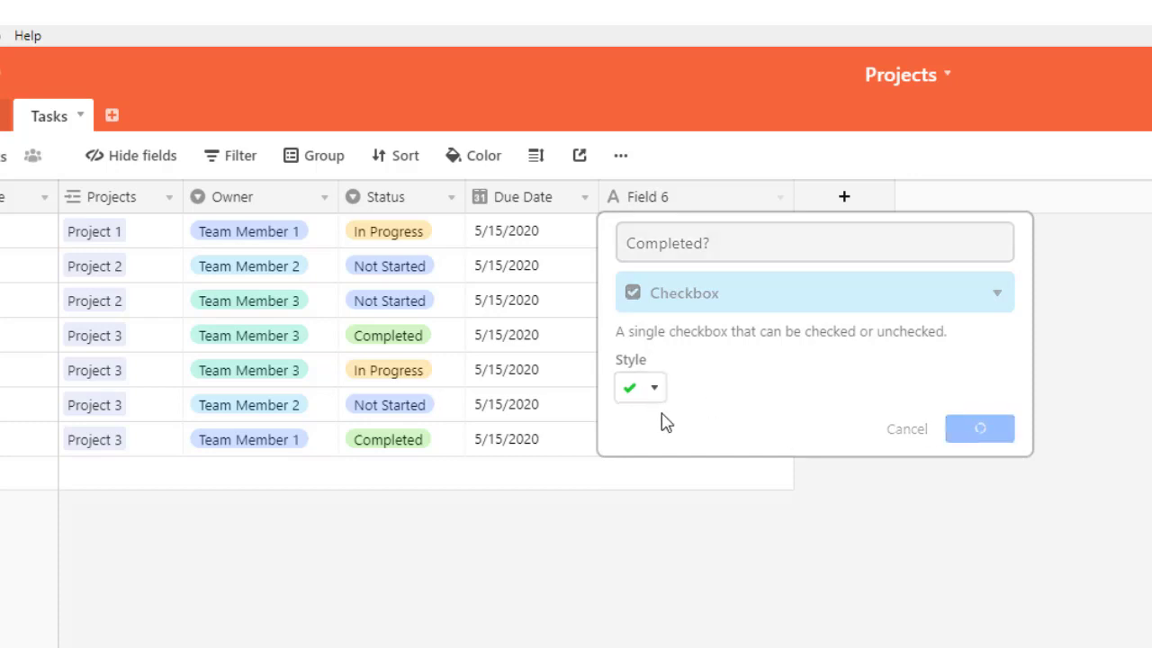
drag(781, 195, 751, 195)
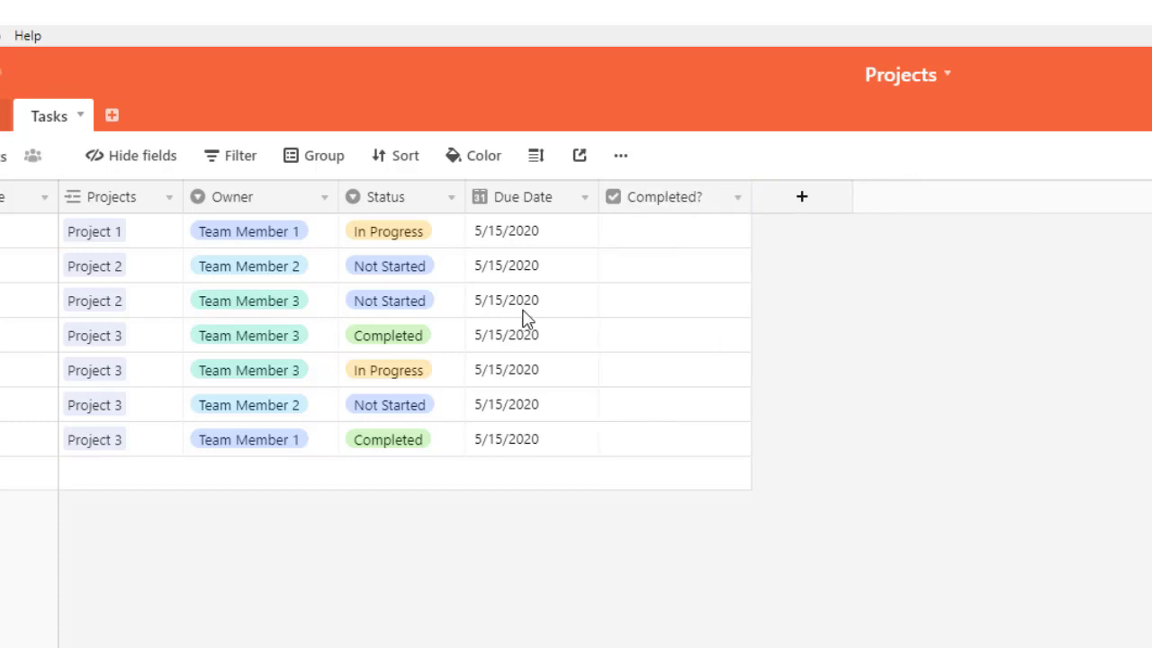
Mark the fourth task and Task 7 as completed in the Completed? field and narrow that column slightly more
click(676, 342)
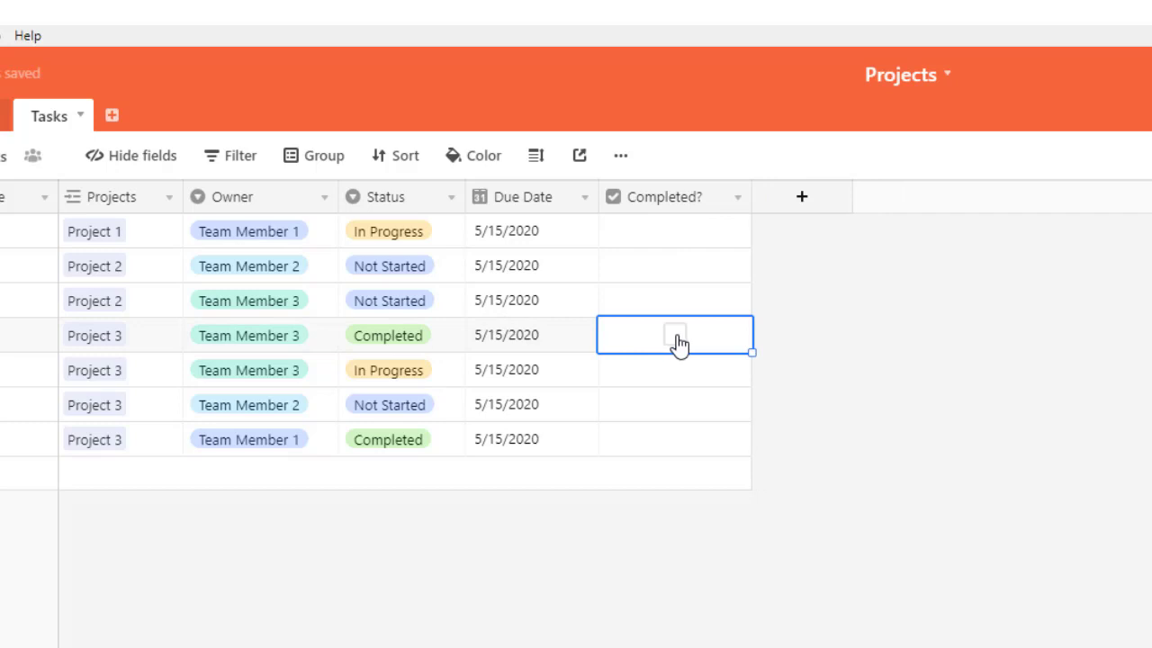
click(677, 340)
click(676, 440)
click(677, 440)
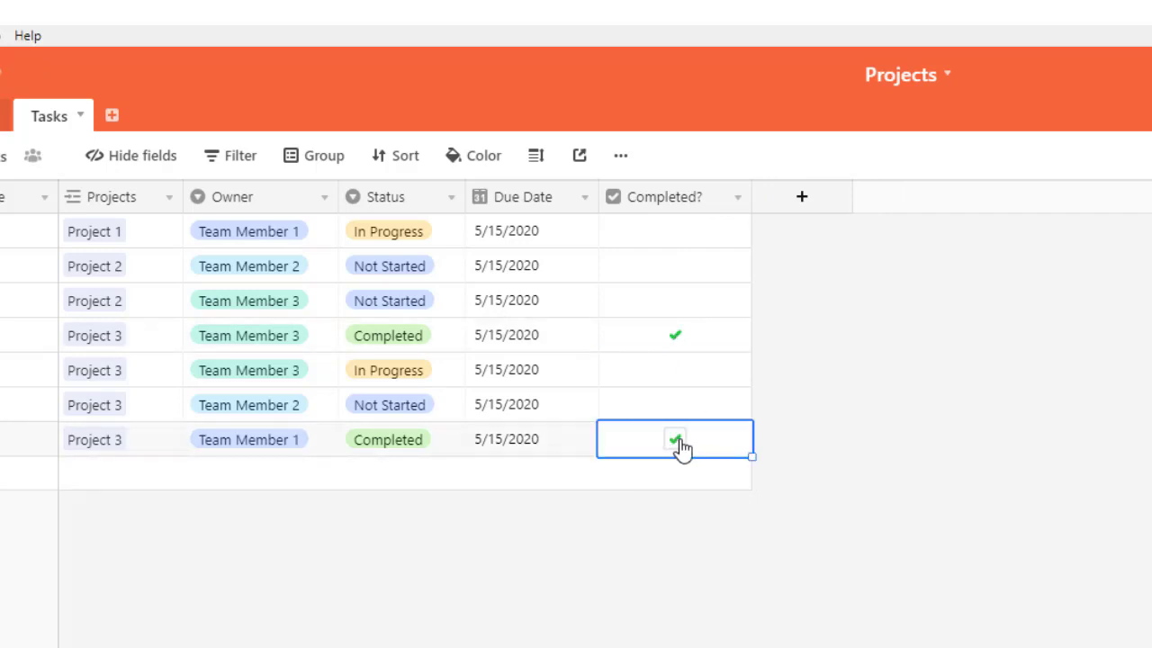
click(823, 443)
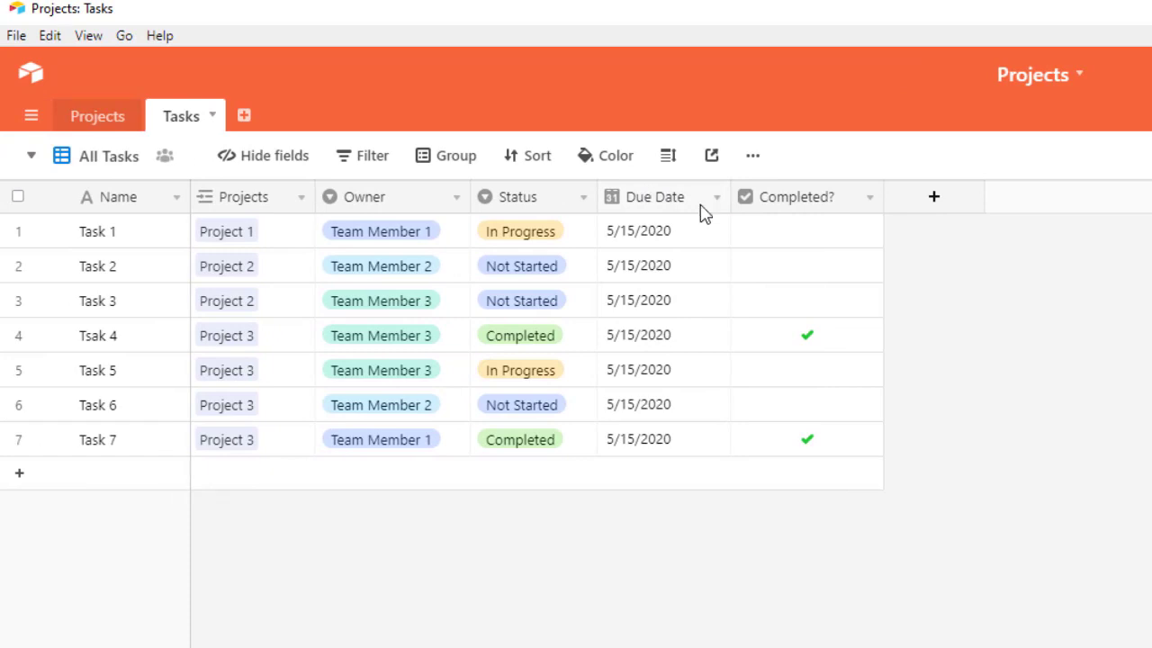
drag(882, 196, 866, 197)
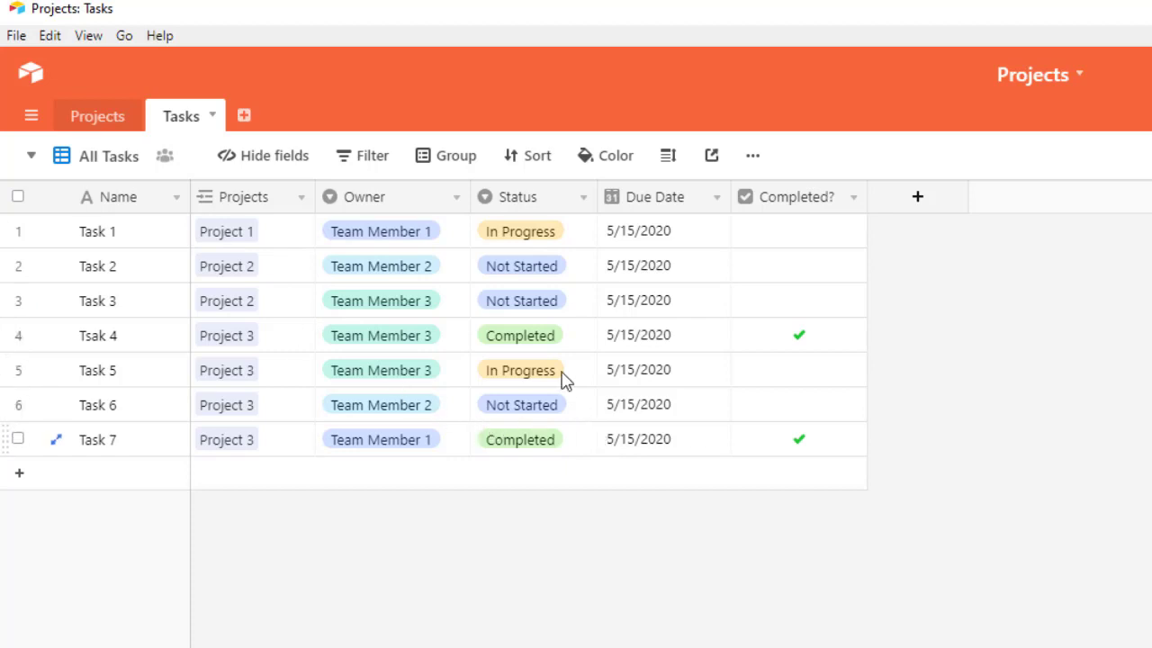
Create a new grid view of the Tasks table named "Grouped By Projects"
click(117, 160)
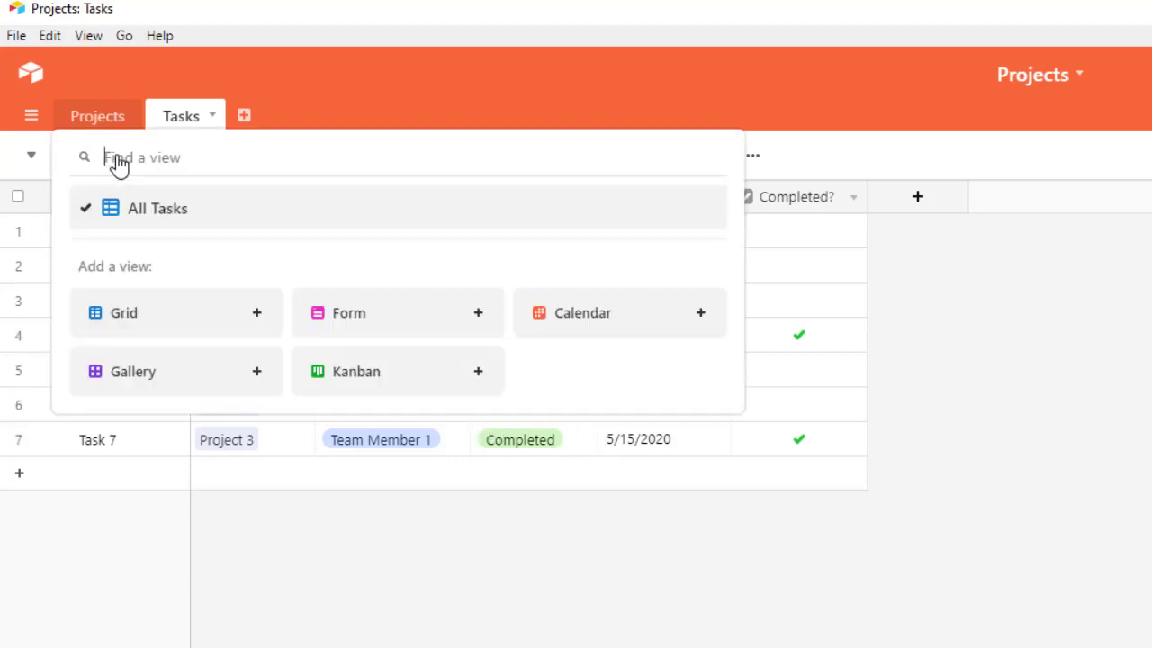
click(143, 322)
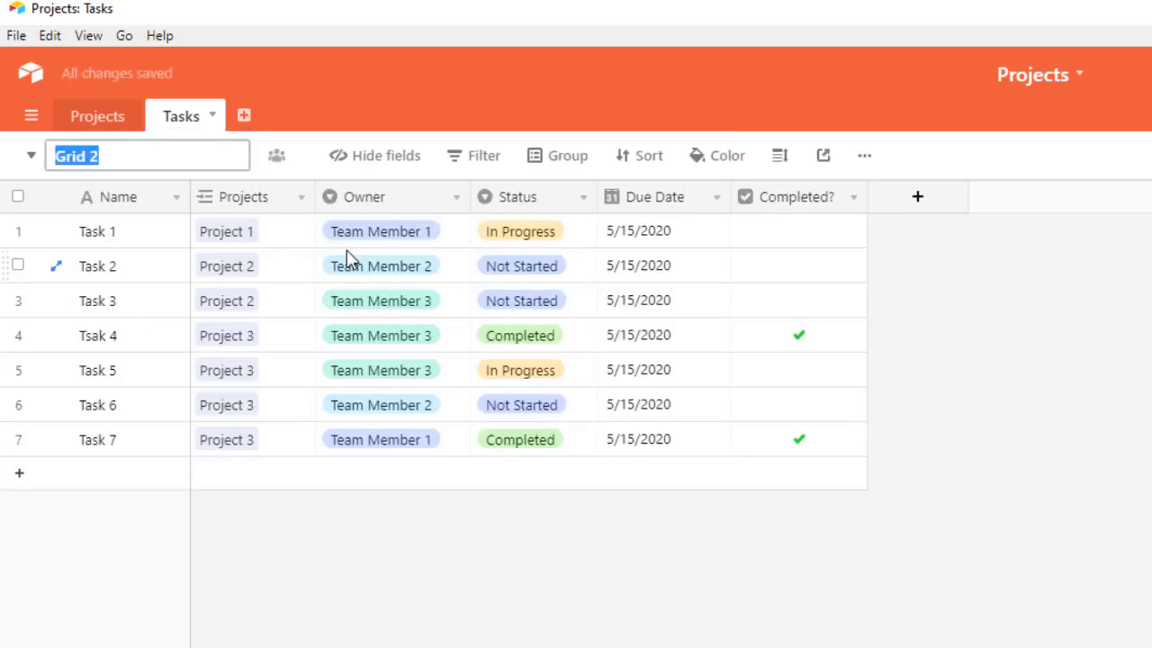
text(Gr)
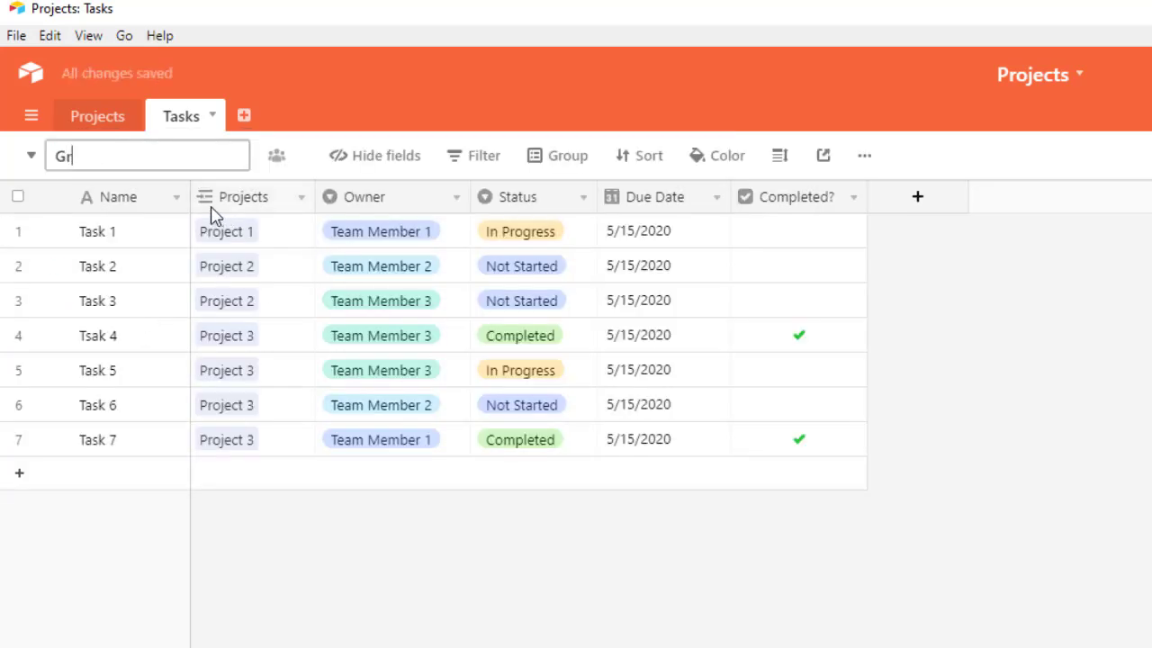
text(ouped By Projects)
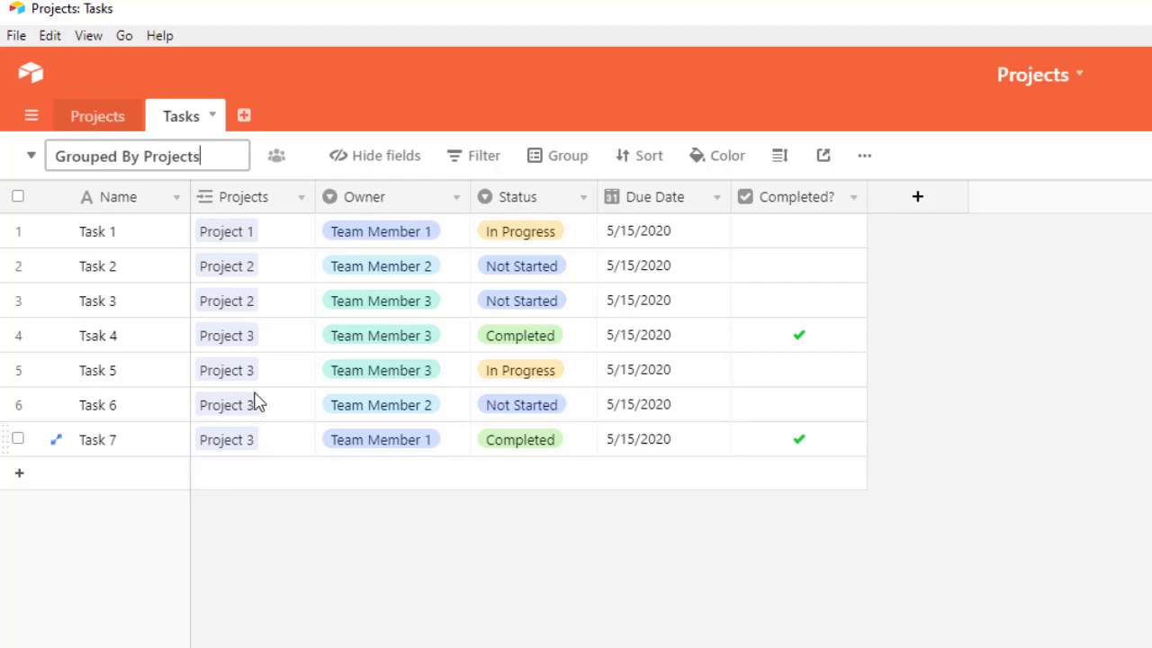
click(599, 622)
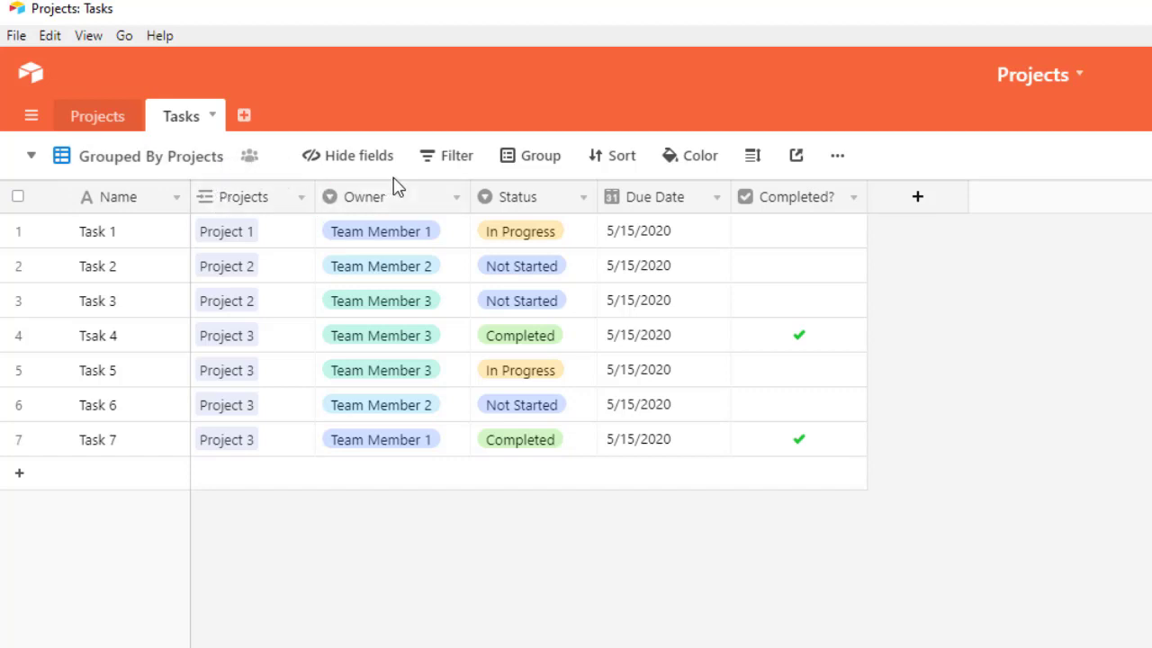
Group the records in the Grouped By Projects view by the Projects field
click(547, 162)
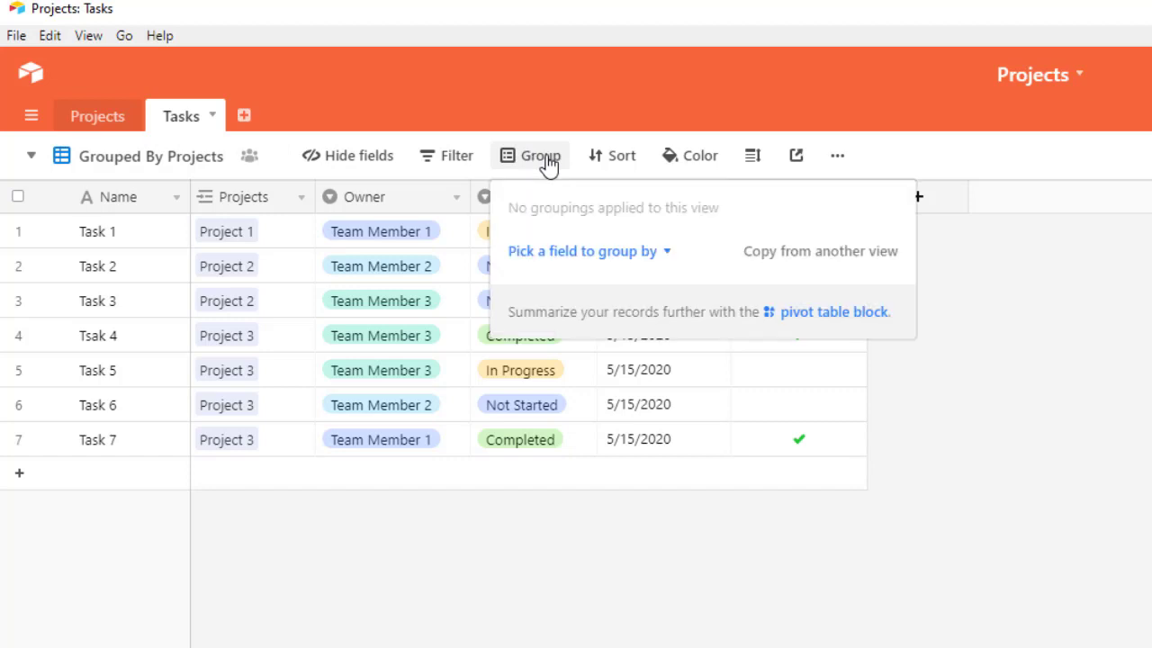
click(663, 259)
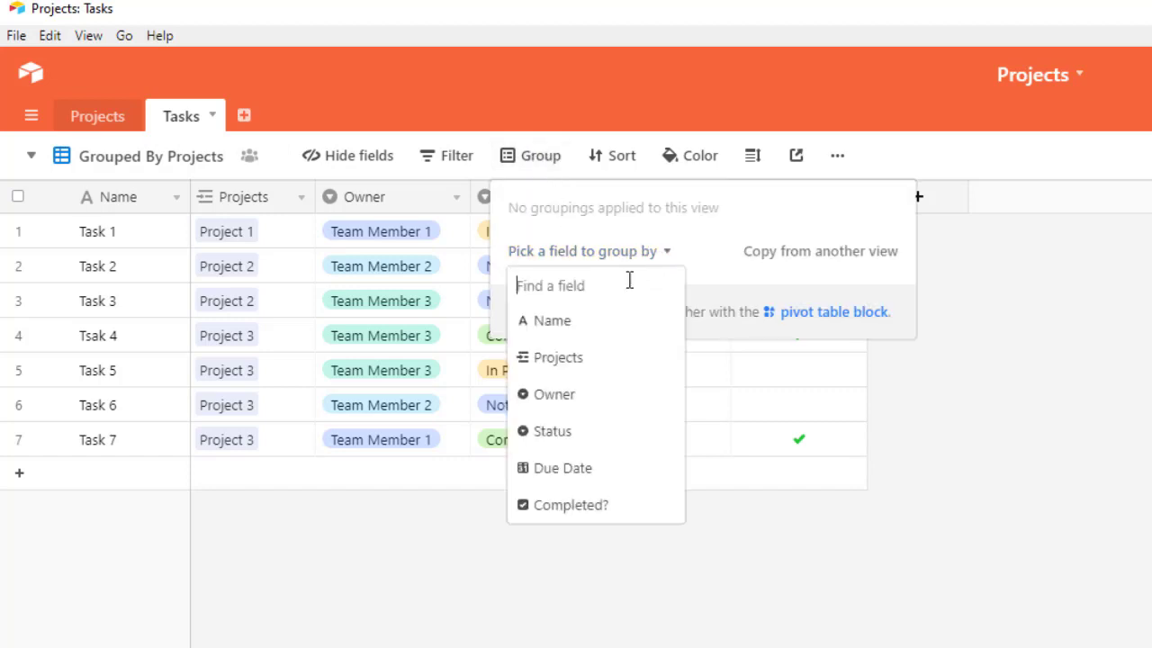
click(585, 359)
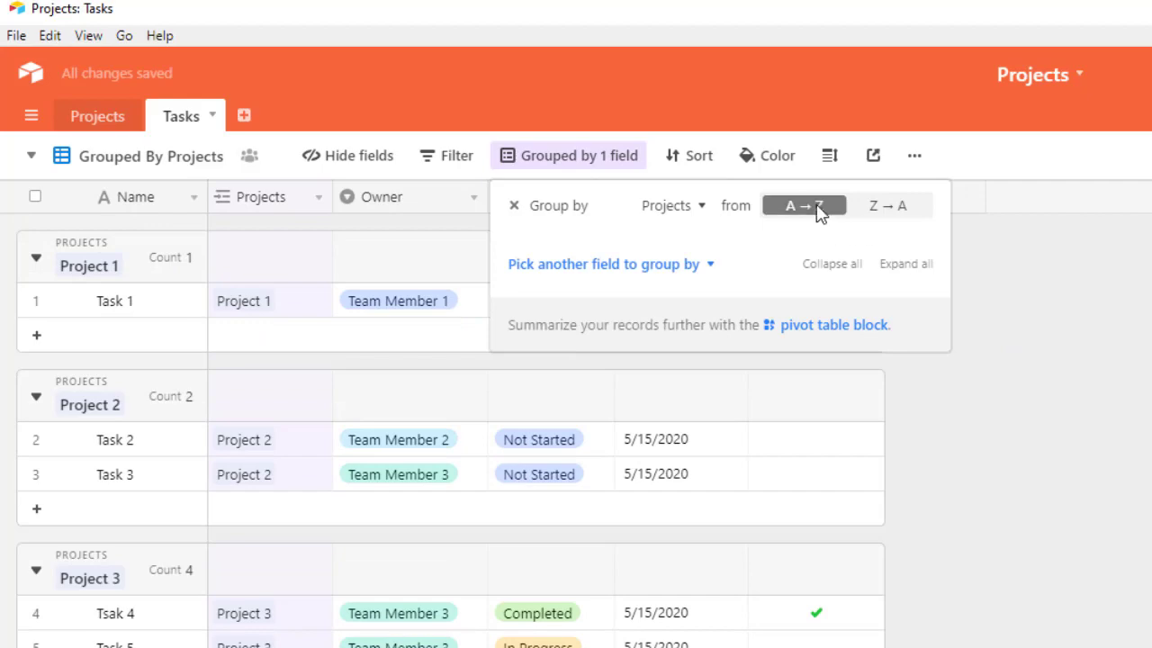
click(1038, 321)
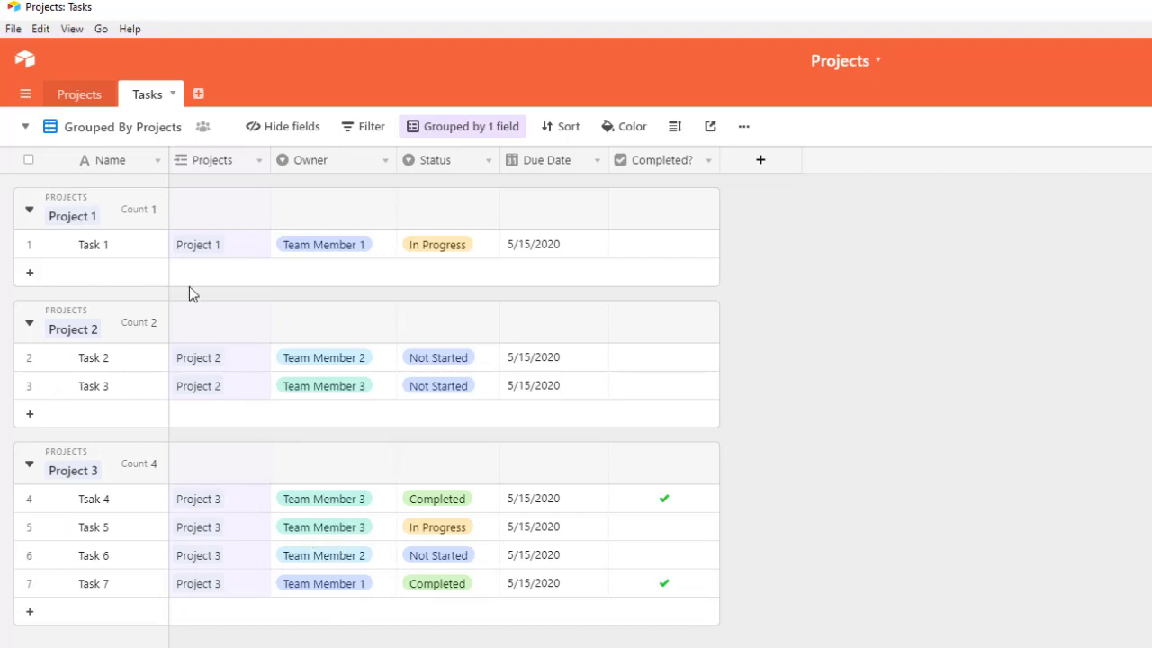
In the All Tasks view, add a new record named "Task 8" and link it to Project 2
click(122, 135)
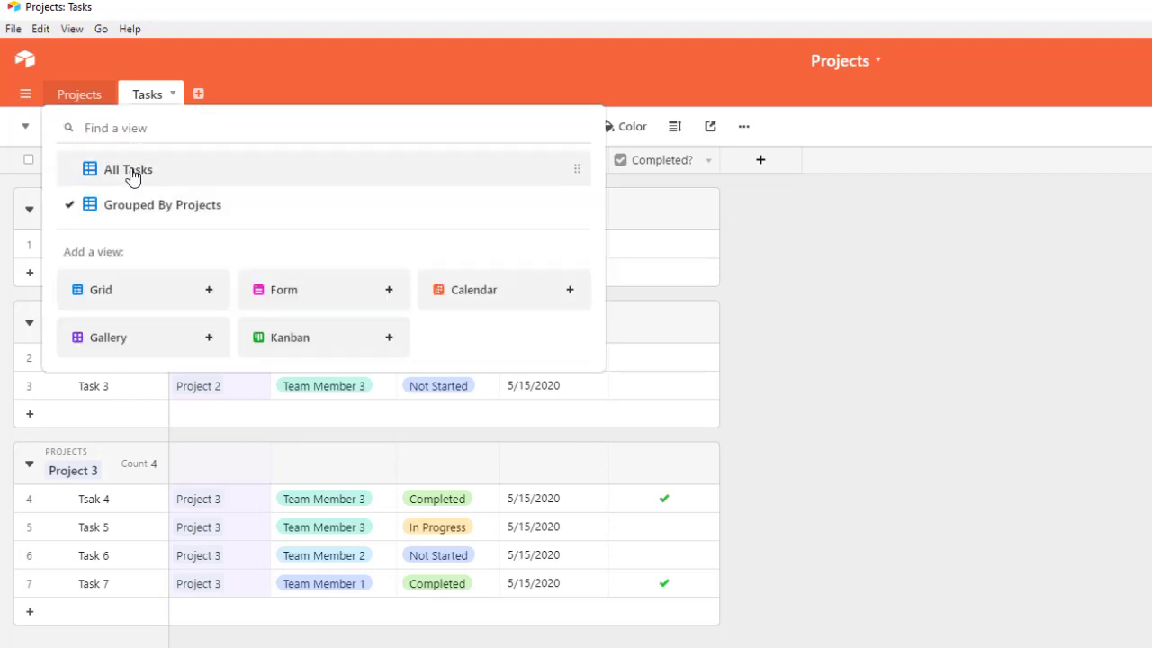
click(134, 178)
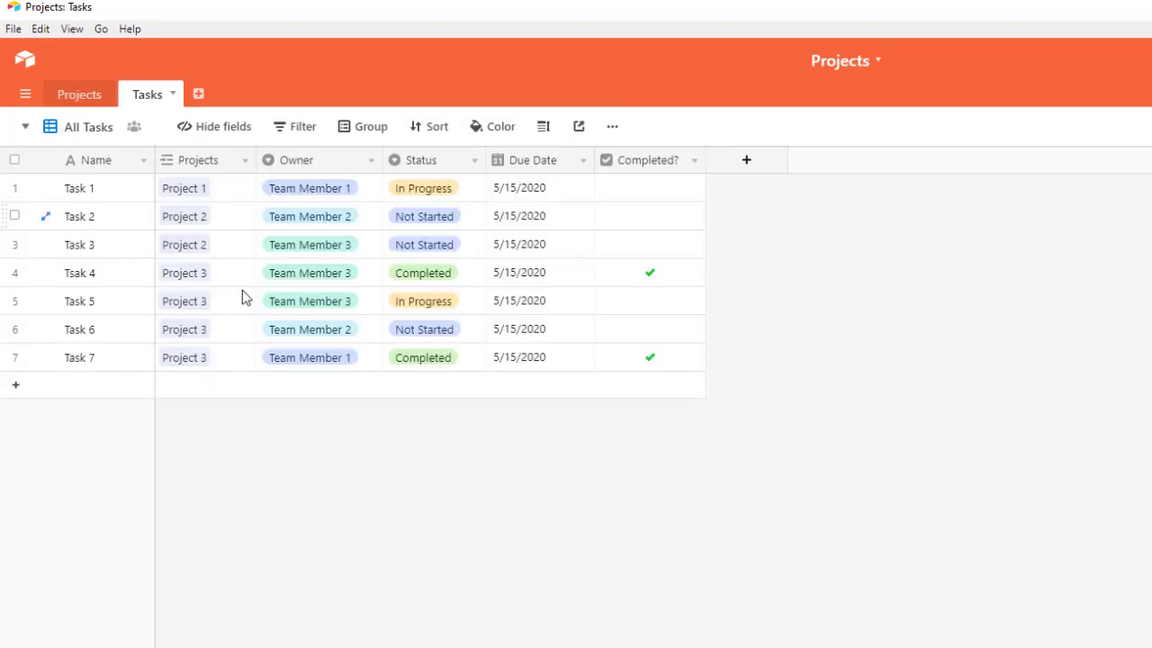
click(85, 391)
text(Task 8)
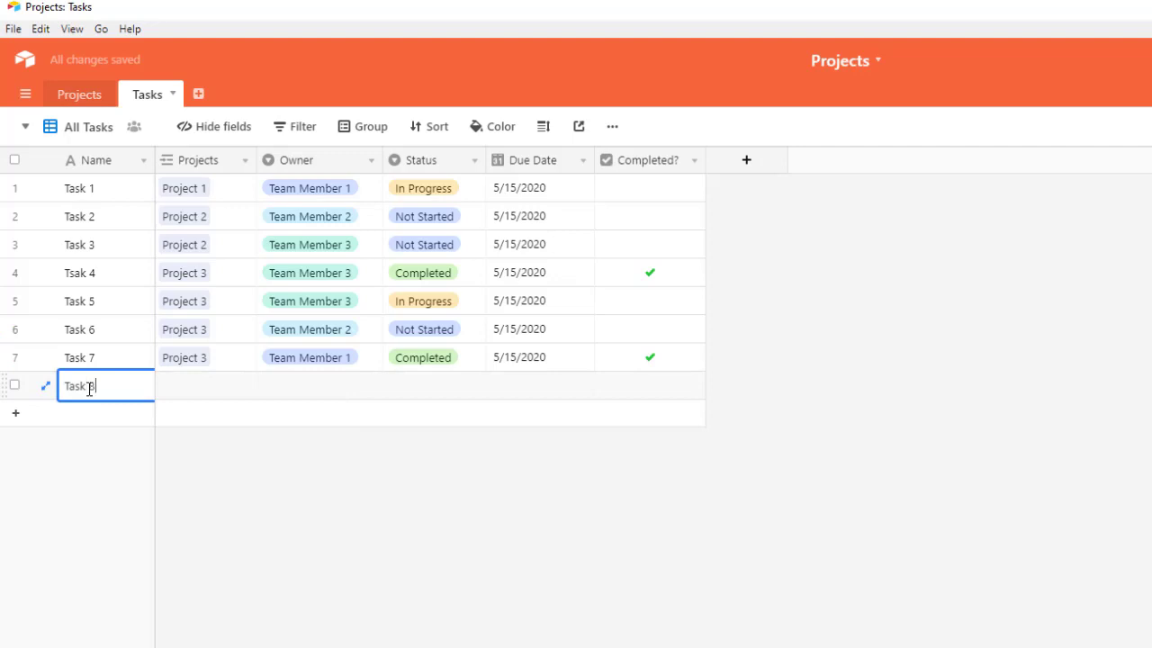
key(Tab)
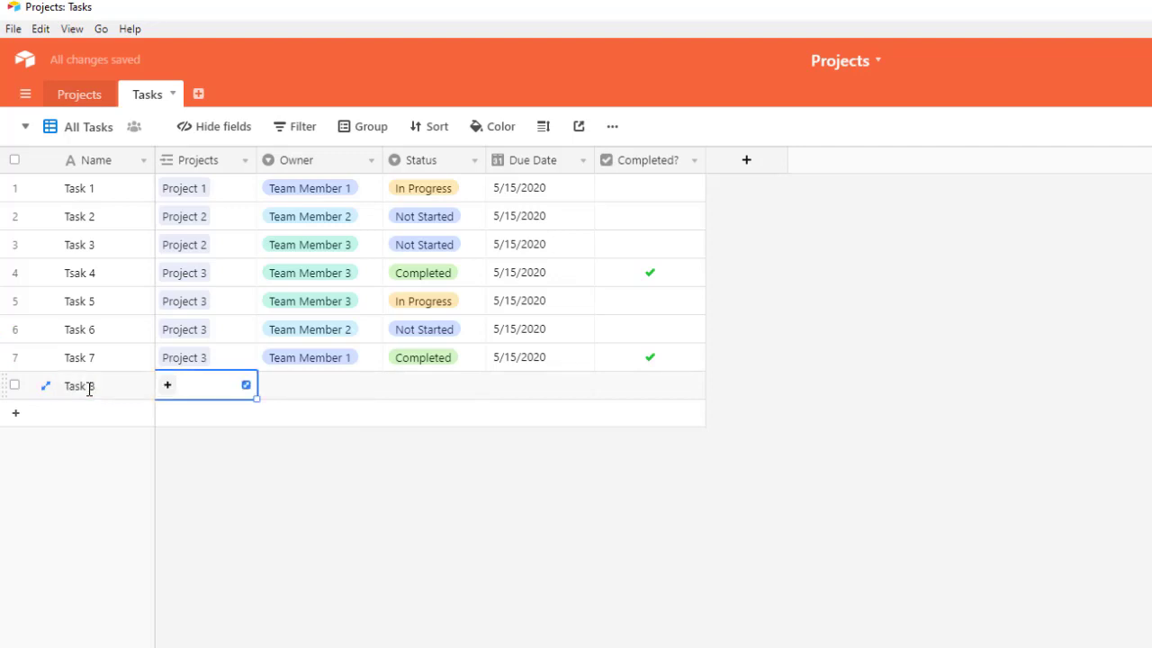
click(168, 386)
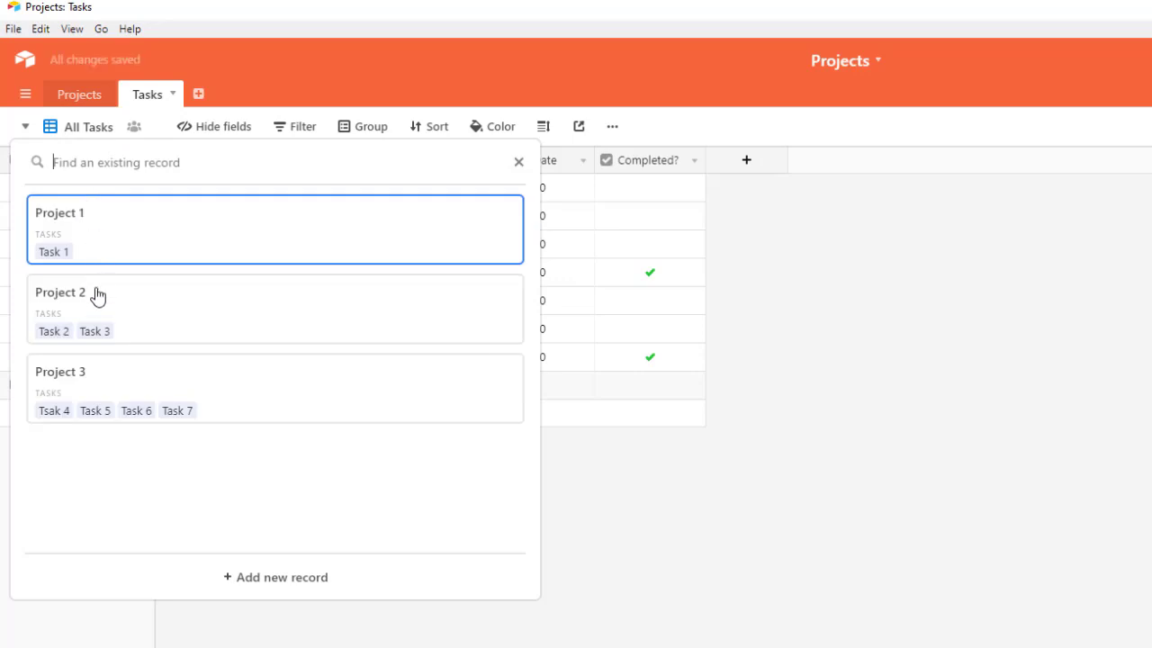
click(98, 303)
Set Task 8's owner to Team Member 2, its status to Not Started and its due date to 5/22/2020
click(350, 389)
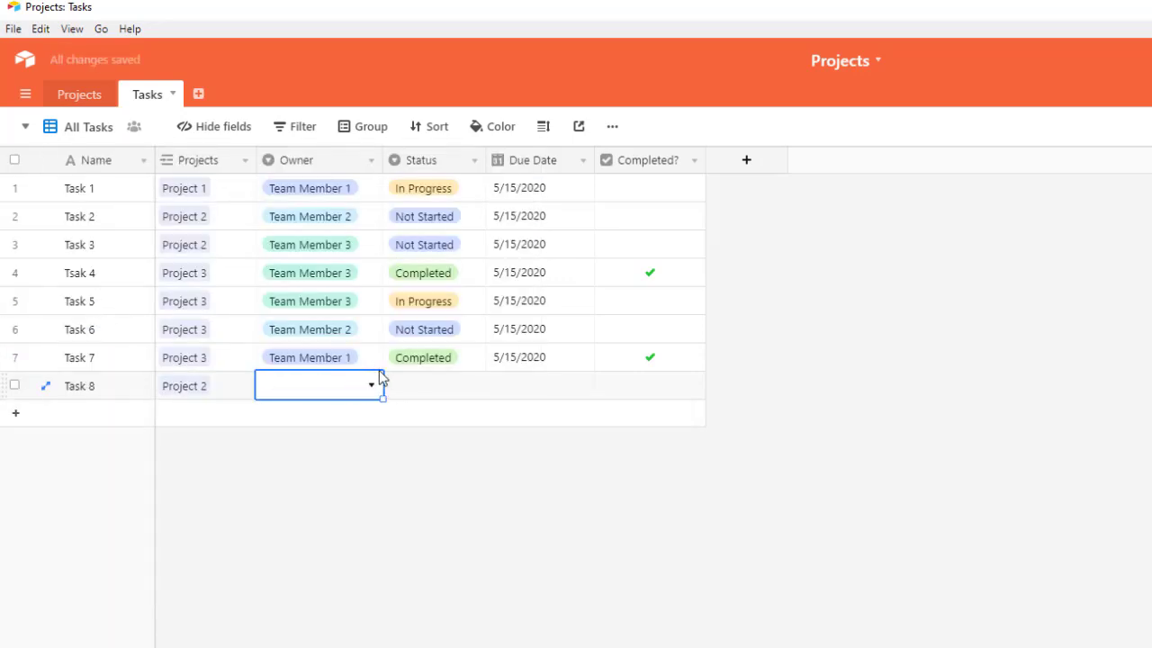
click(371, 385)
click(336, 504)
click(436, 394)
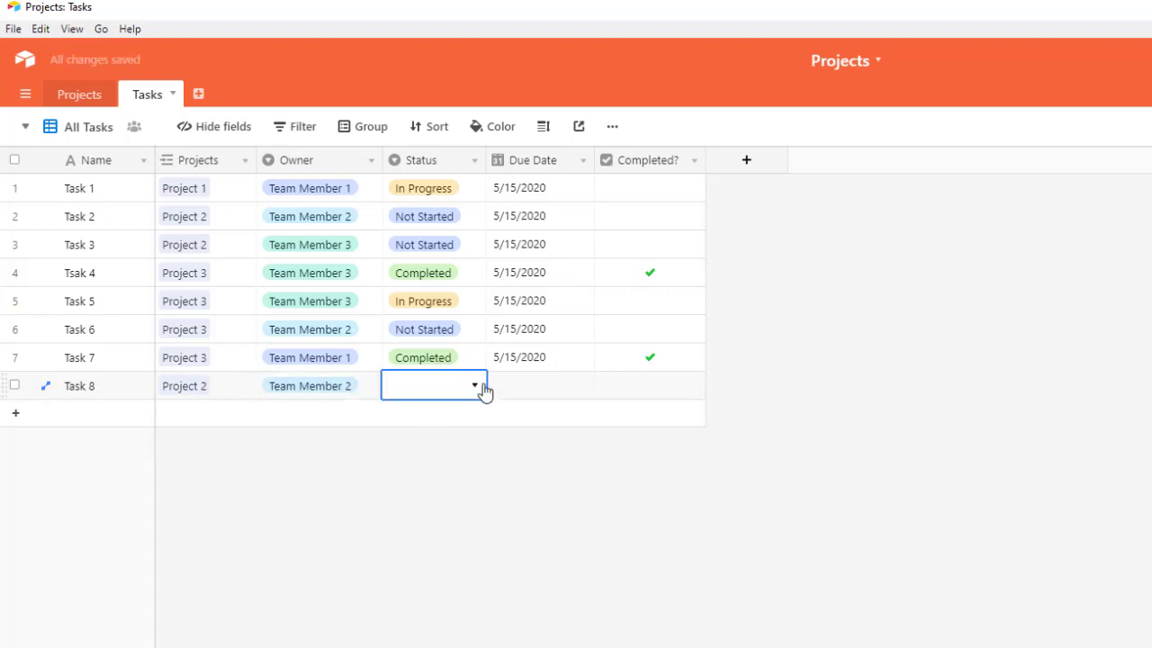
click(475, 386)
click(453, 469)
click(530, 389)
click(531, 389)
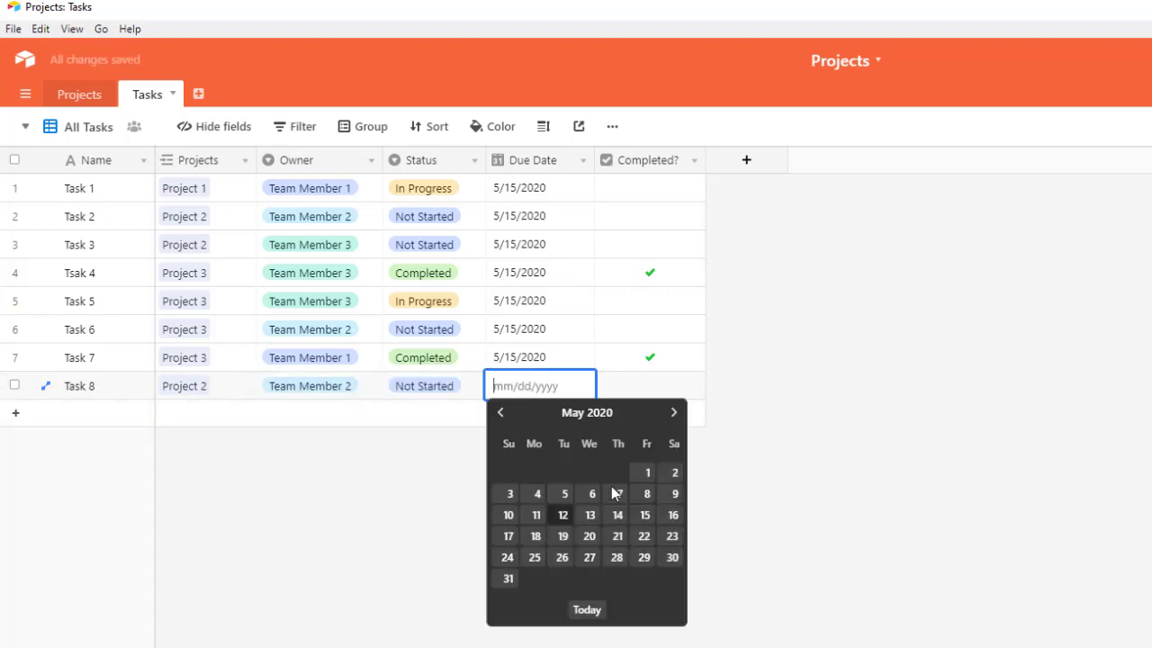
click(643, 536)
click(737, 465)
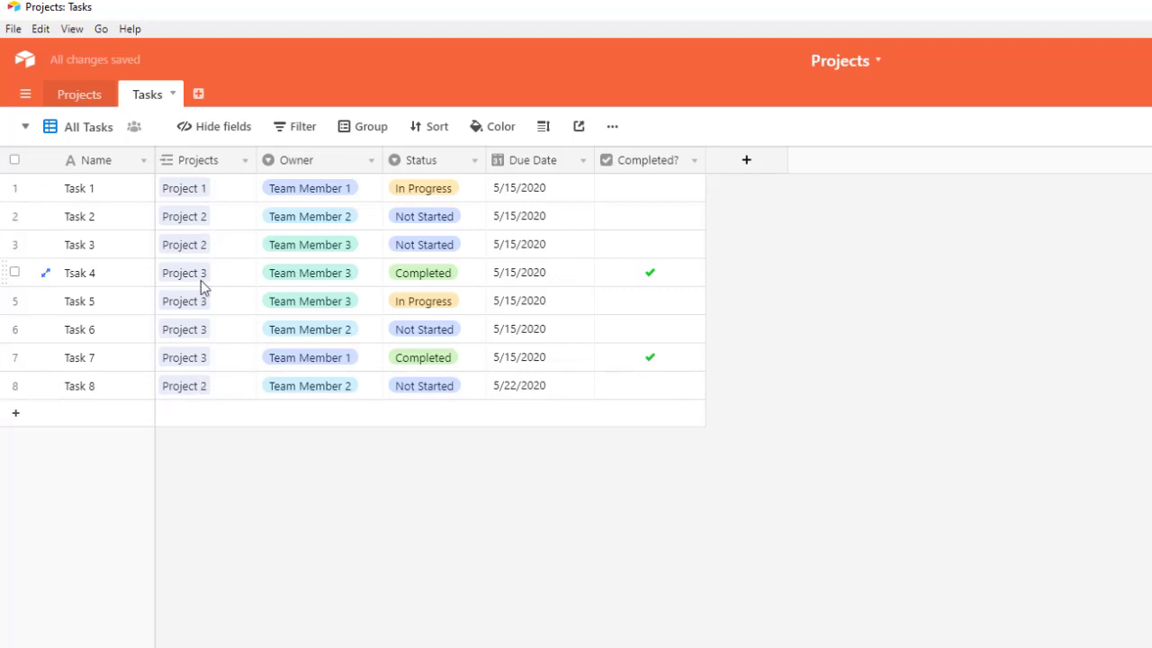
In the Grouped By Projects view, set Task 8's status to Completed and mark it in the Completed? field
click(86, 128)
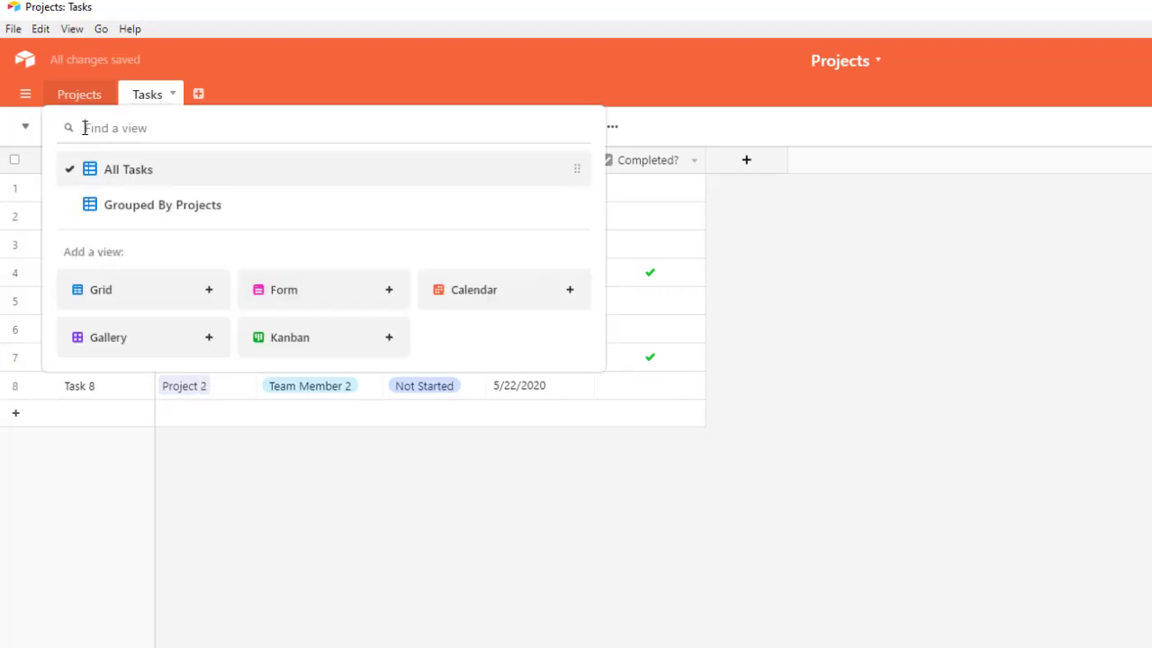
click(150, 205)
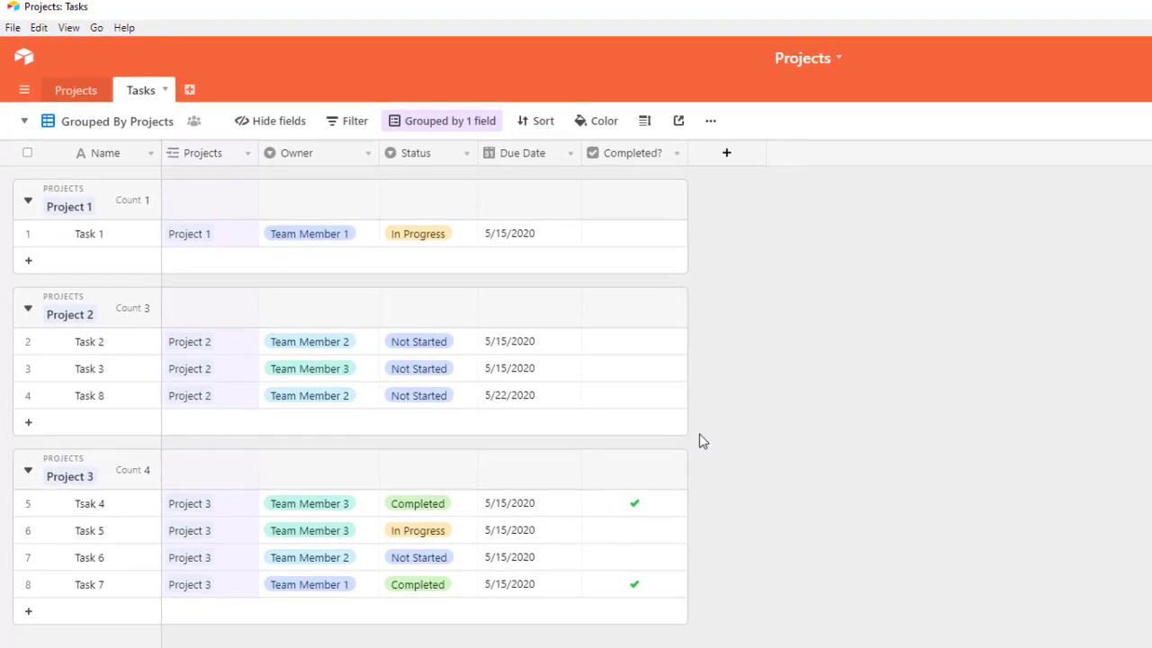
click(459, 405)
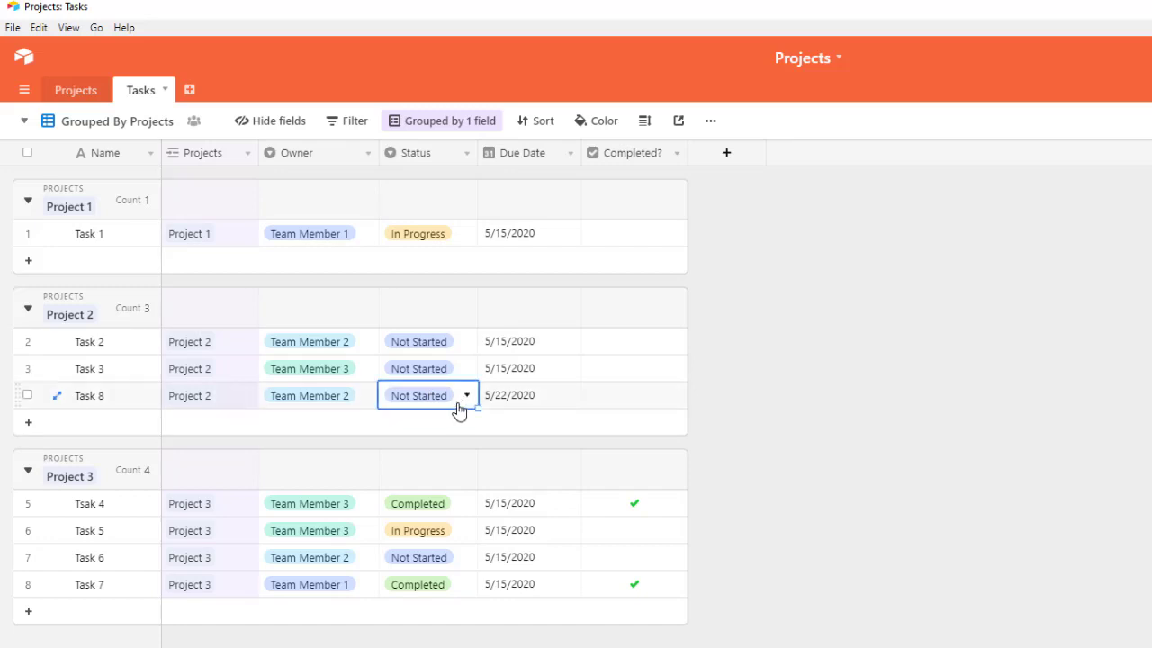
click(469, 401)
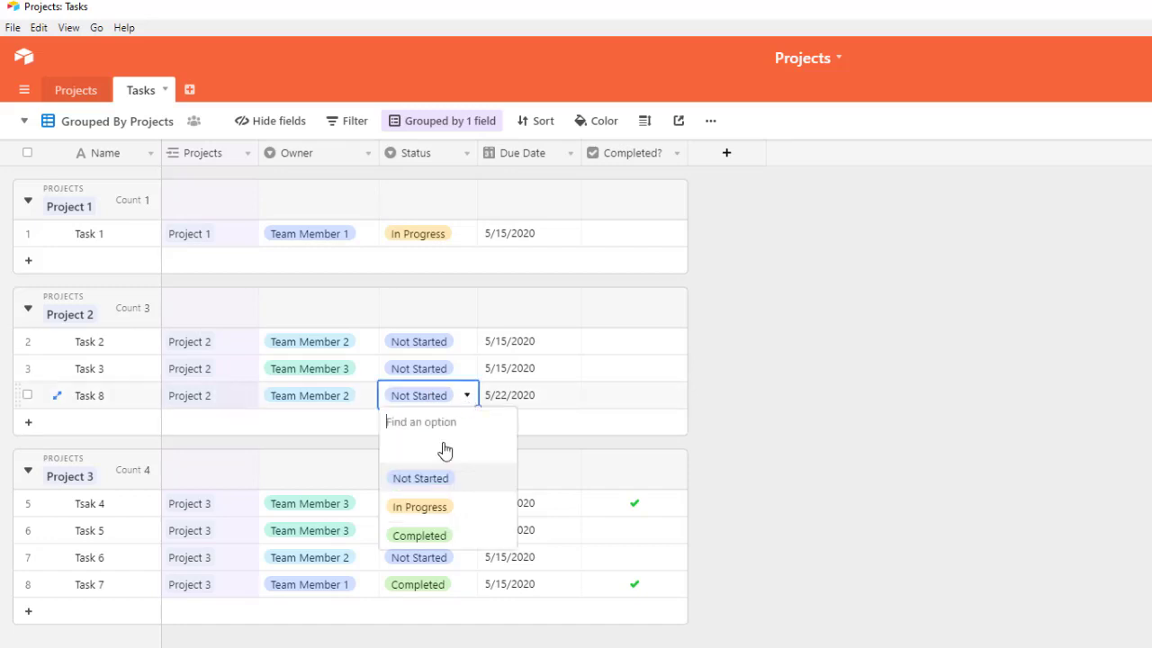
click(431, 538)
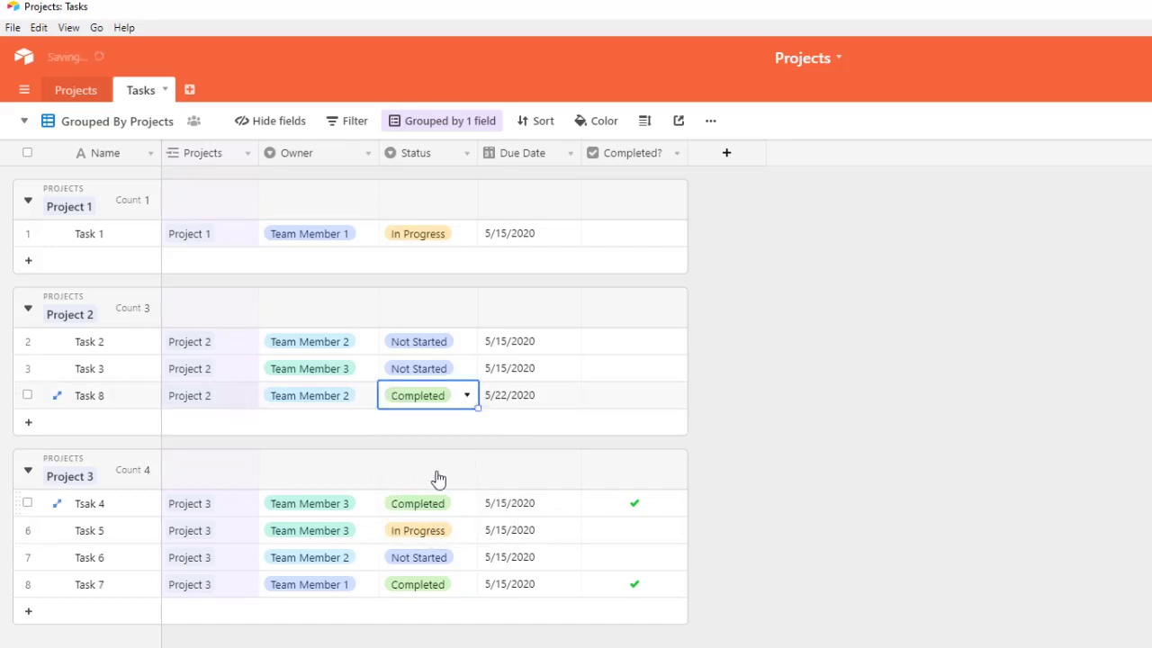
click(657, 402)
click(636, 397)
click(785, 437)
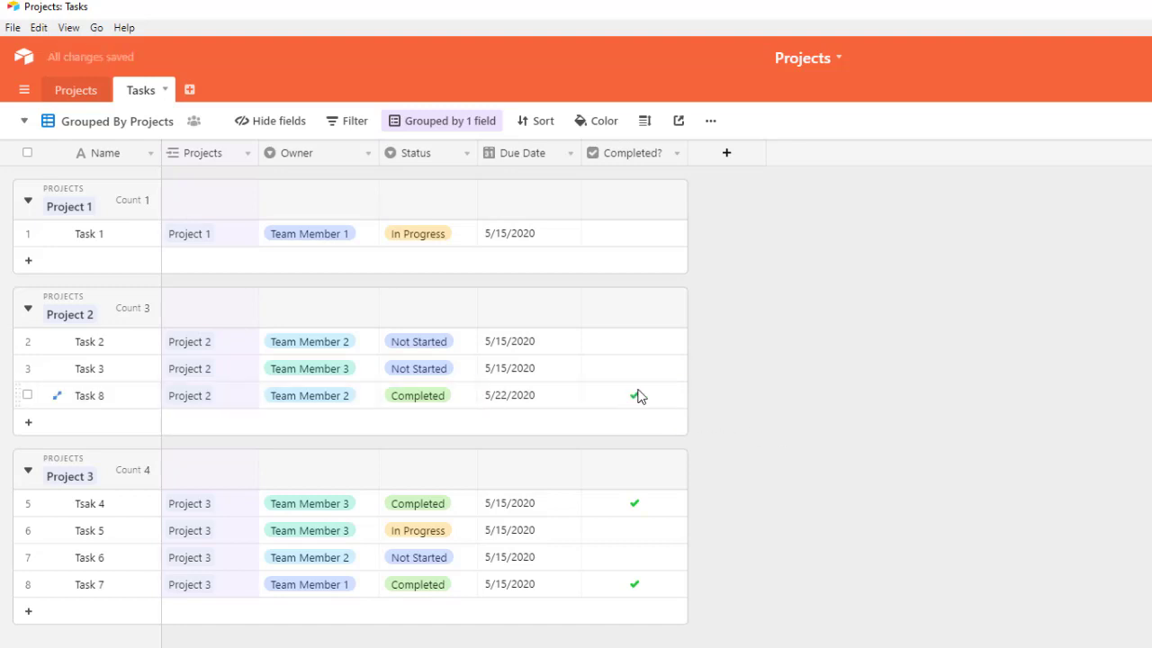
Check the Task 8 record in the All Tasks view and return to the Grouped By Projects view
click(90, 120)
click(97, 165)
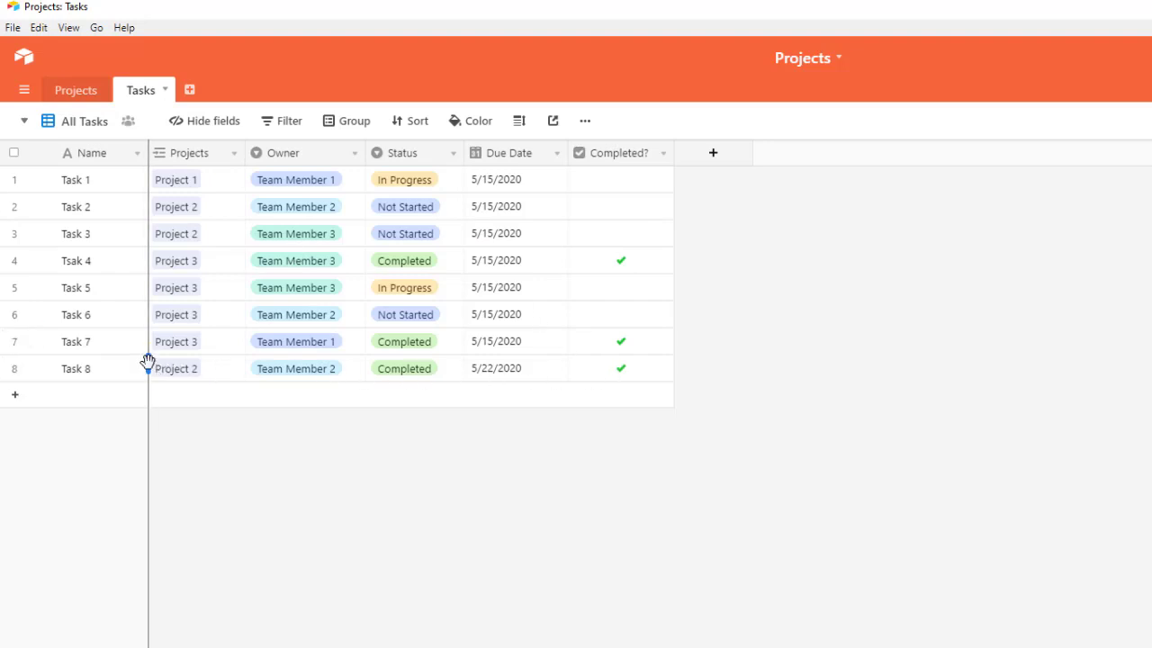
click(87, 128)
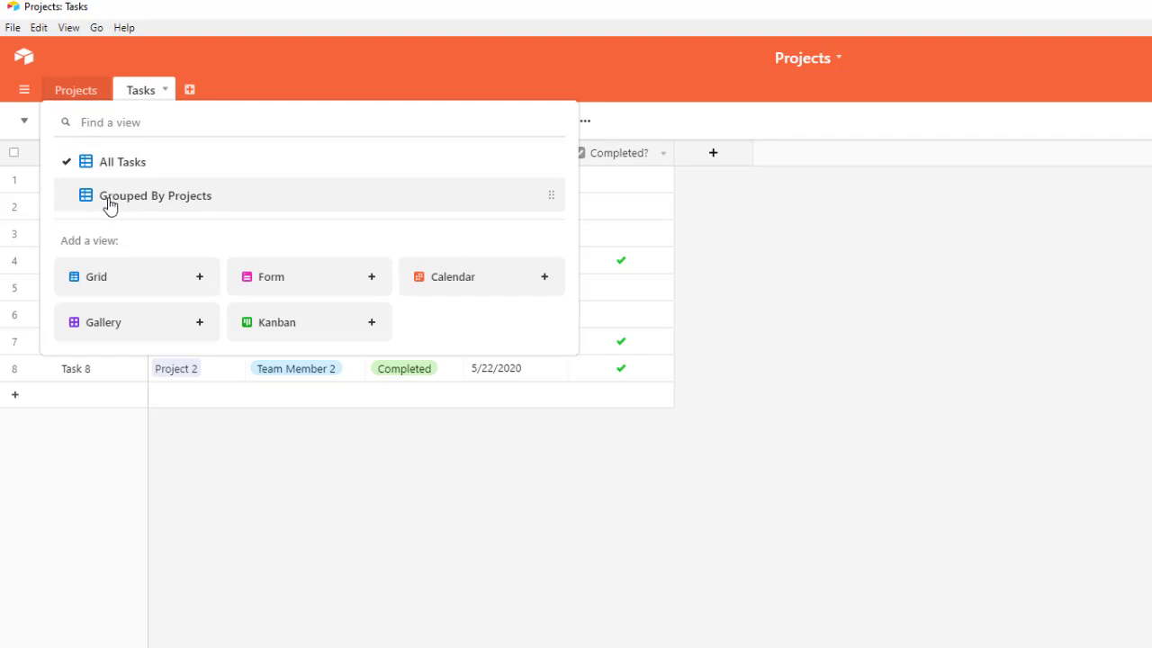
click(109, 200)
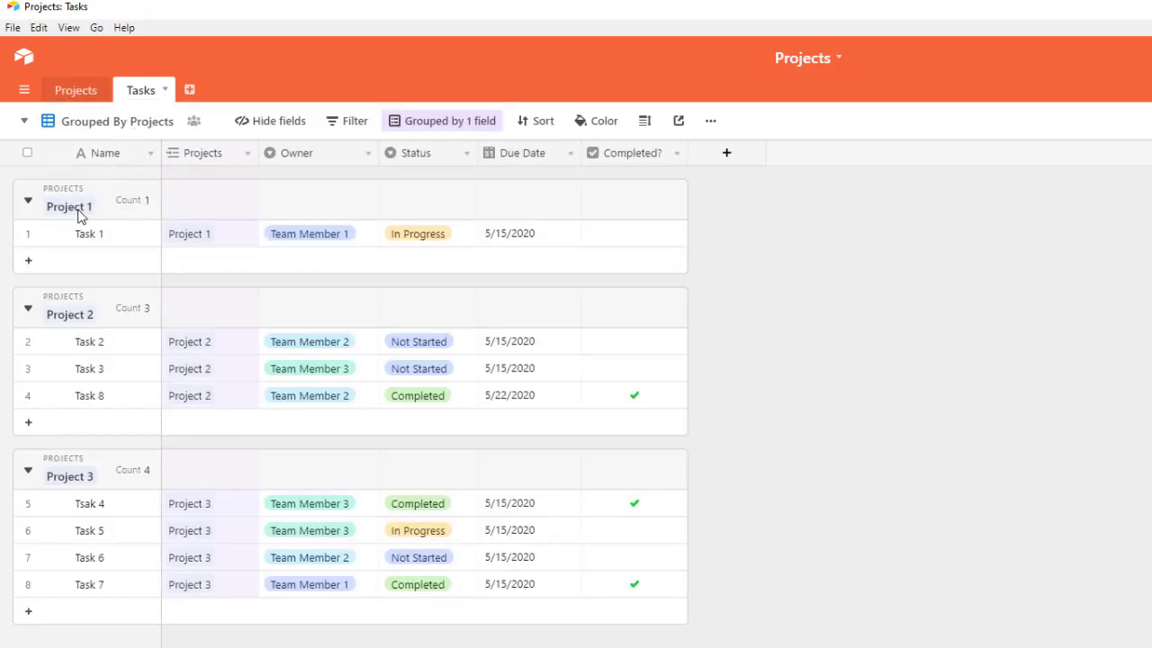
Add a new record named "Task 9" within the Project 1 group
click(28, 261)
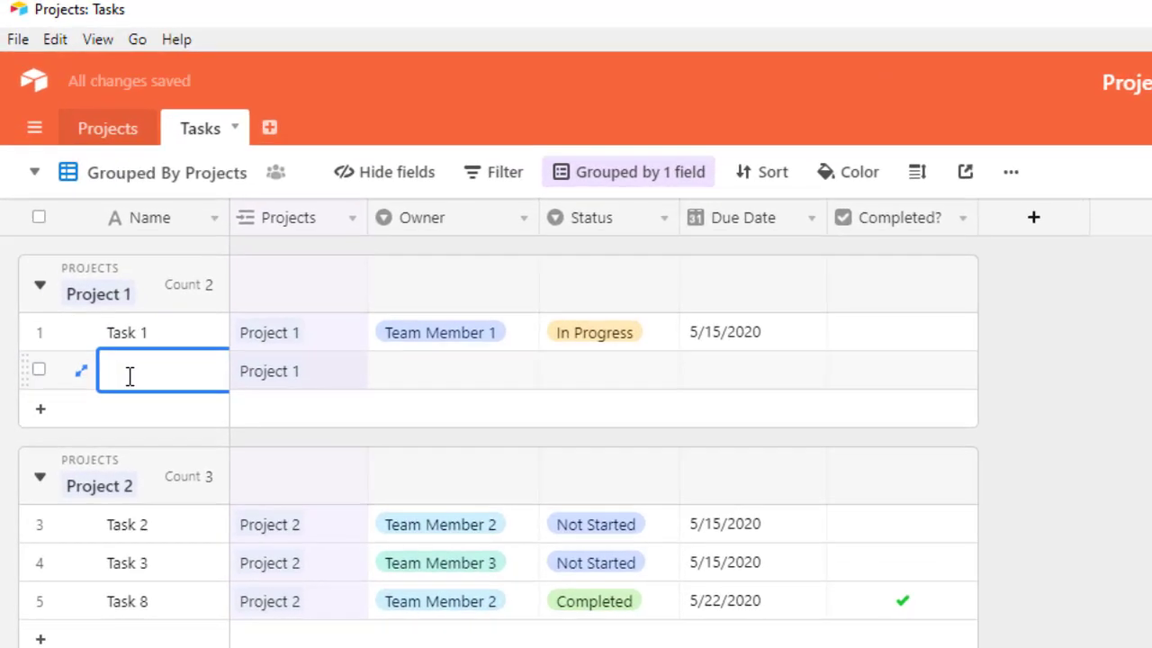
text(T)
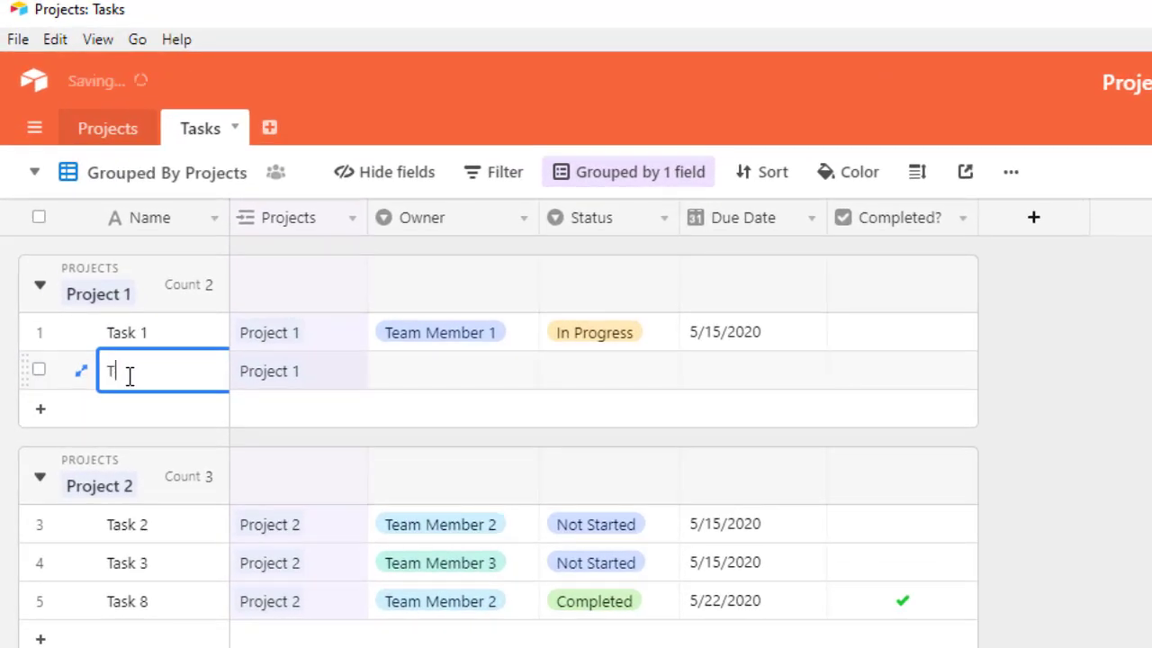
text(ask 9)
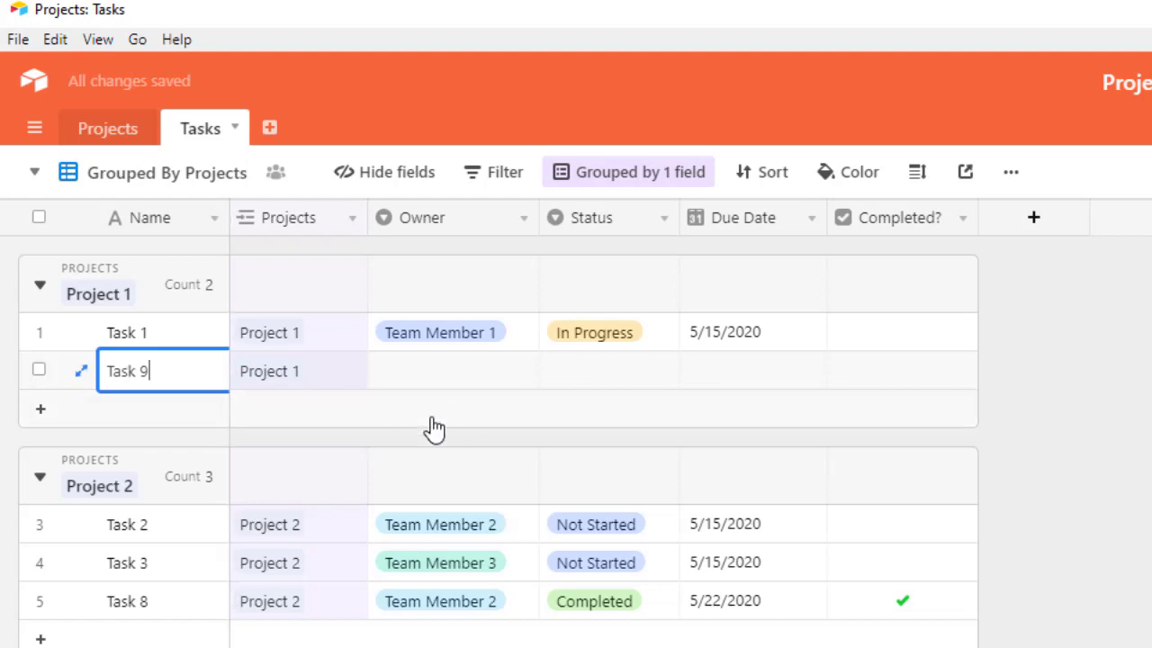
Set Task 9's owner to Team Member 2, its status to Not Started and its due date to 5/29/2020
click(459, 378)
click(522, 372)
click(481, 531)
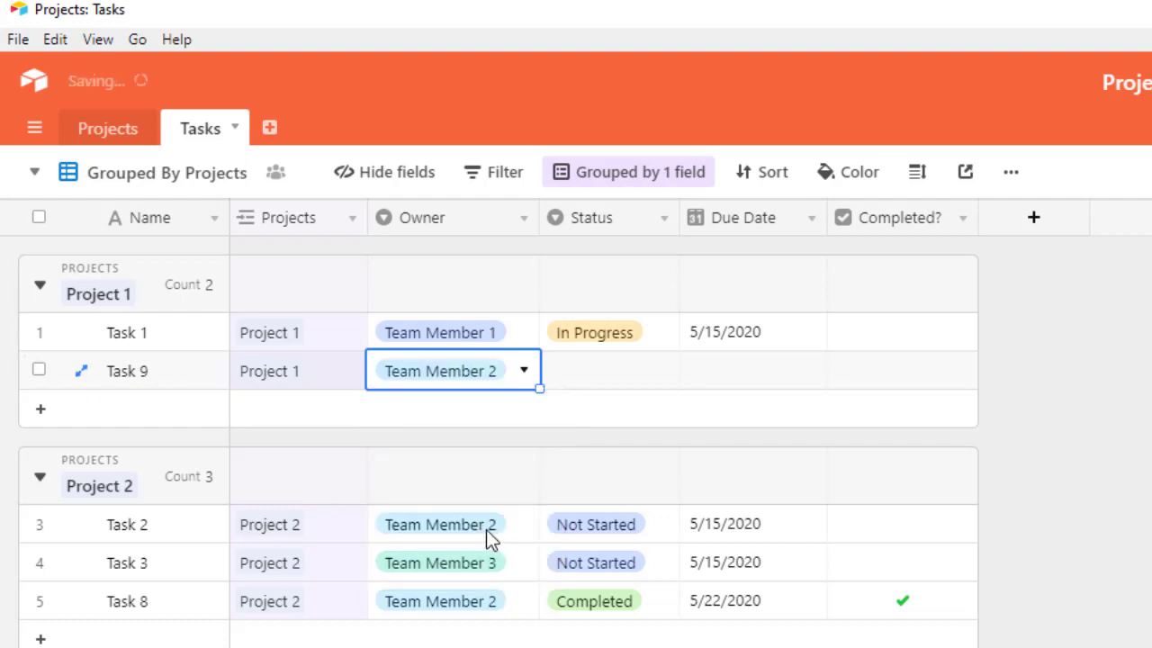
click(617, 373)
click(633, 382)
click(621, 491)
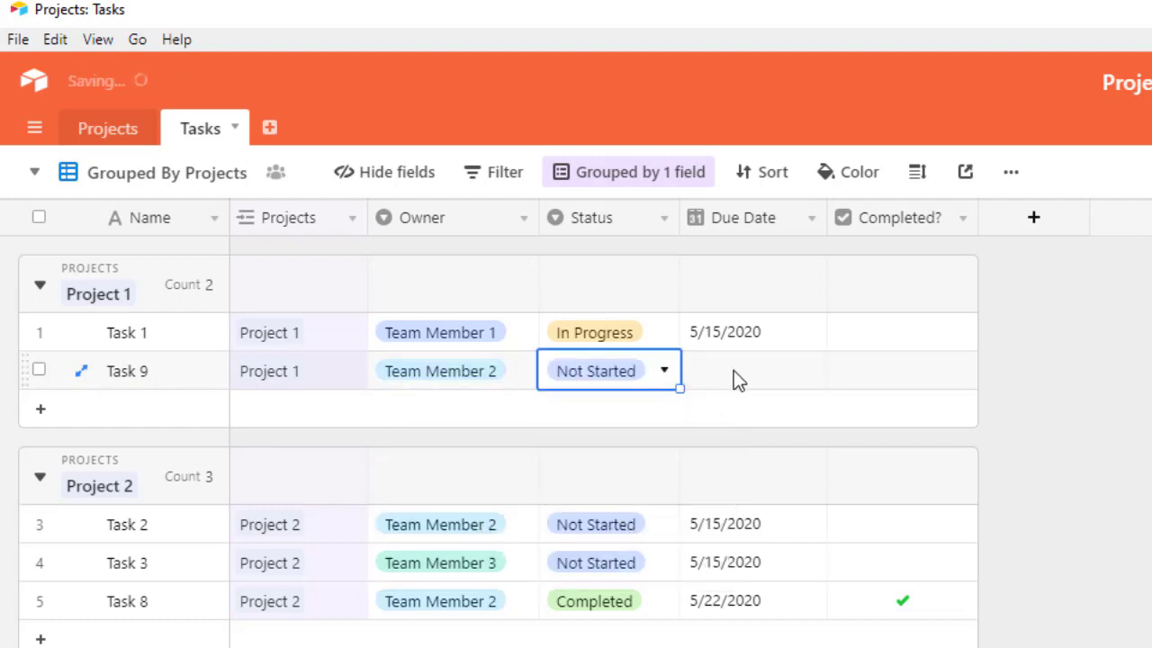
double_click(733, 369)
click(891, 604)
click(1124, 450)
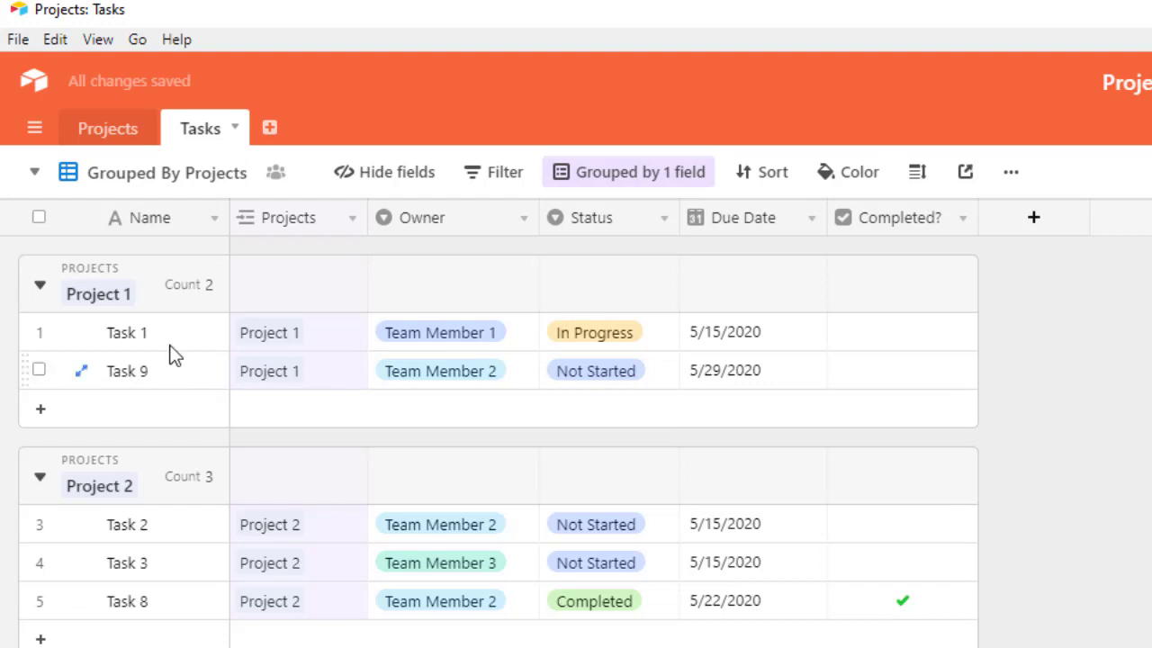
Review the full task list in the All Tasks view, including Task 9, and go back to the Grouped By Projects view
click(155, 176)
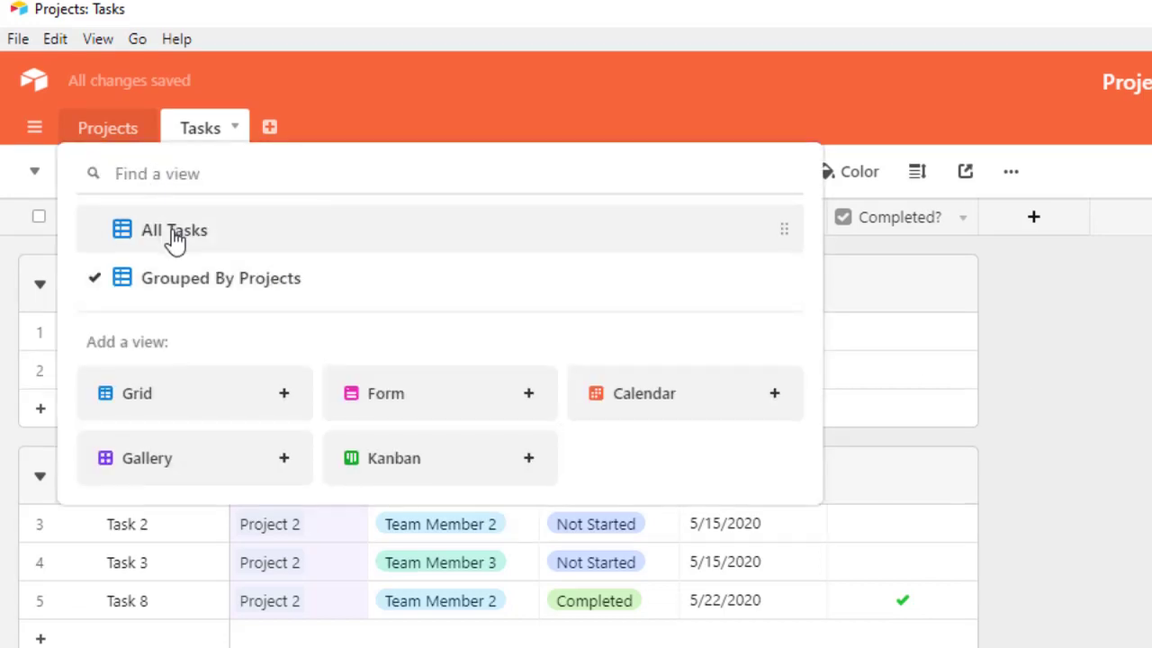
click(174, 234)
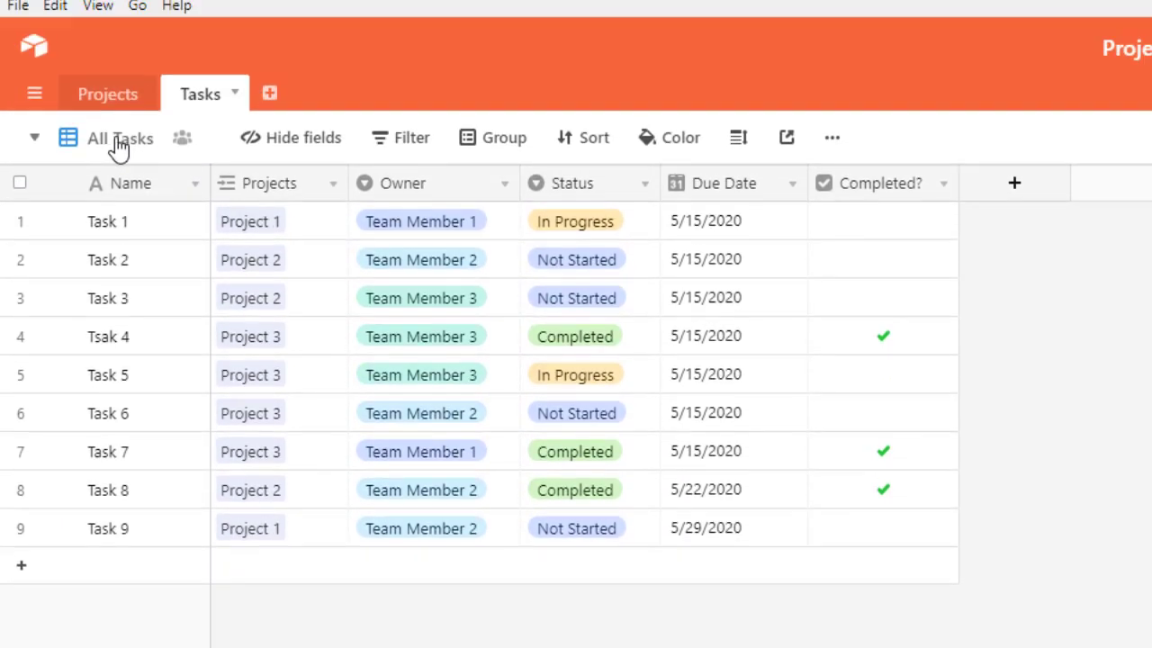
click(113, 147)
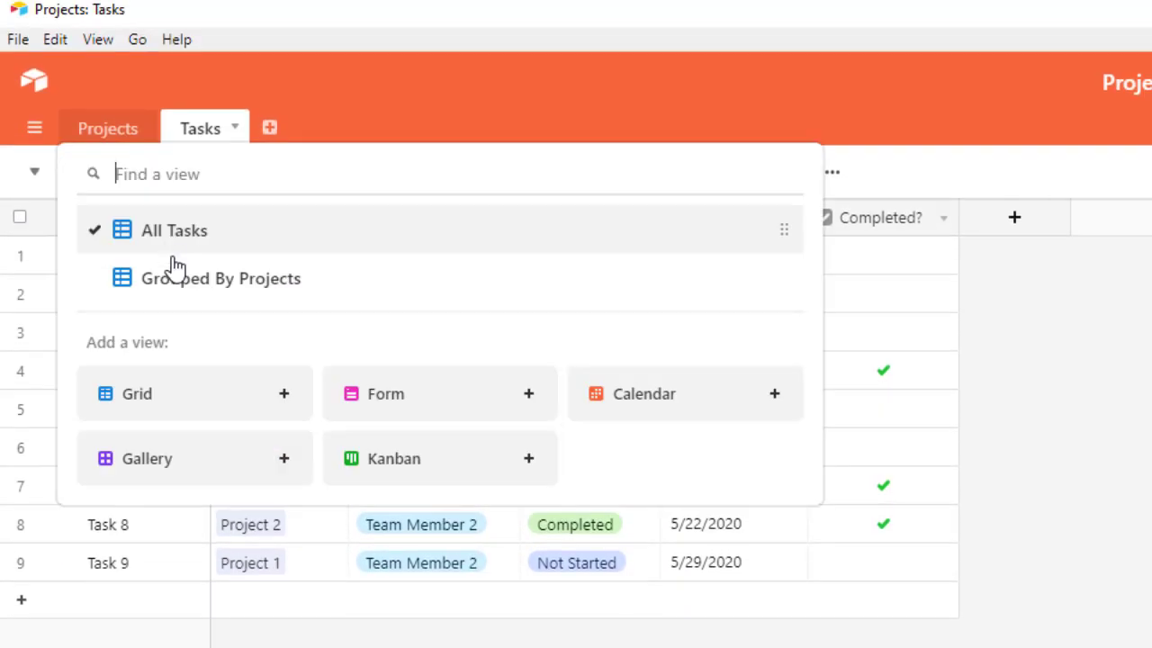
click(206, 282)
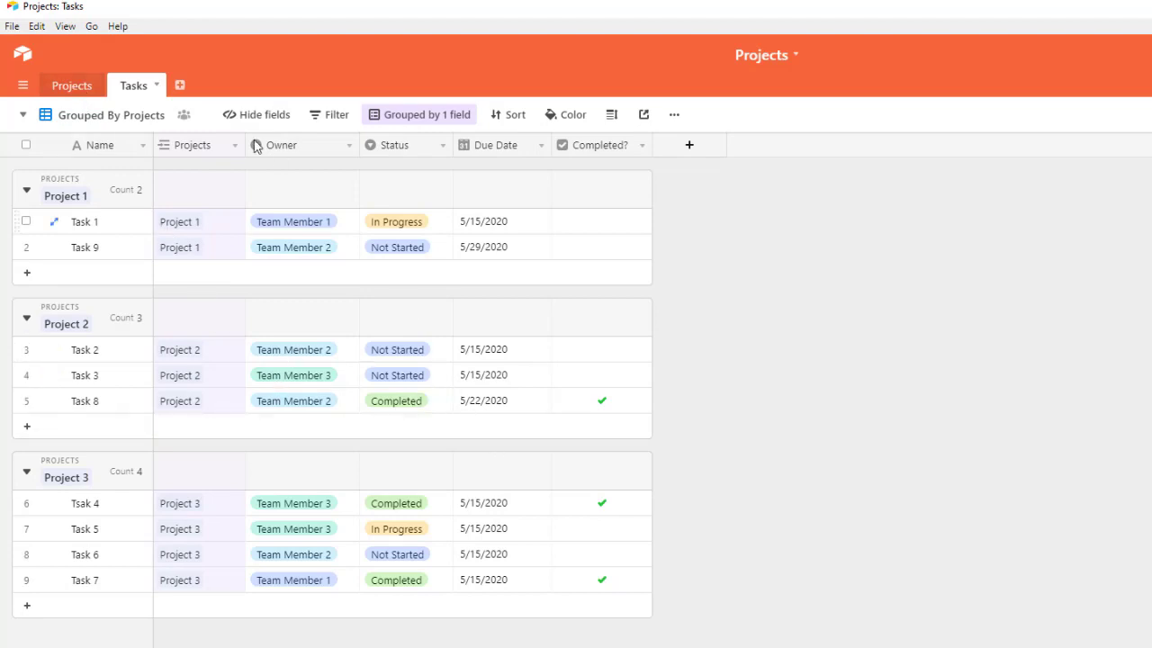
Add a field named "Total # Of Tasks" to the Projects table and make it a Rollup
click(72, 85)
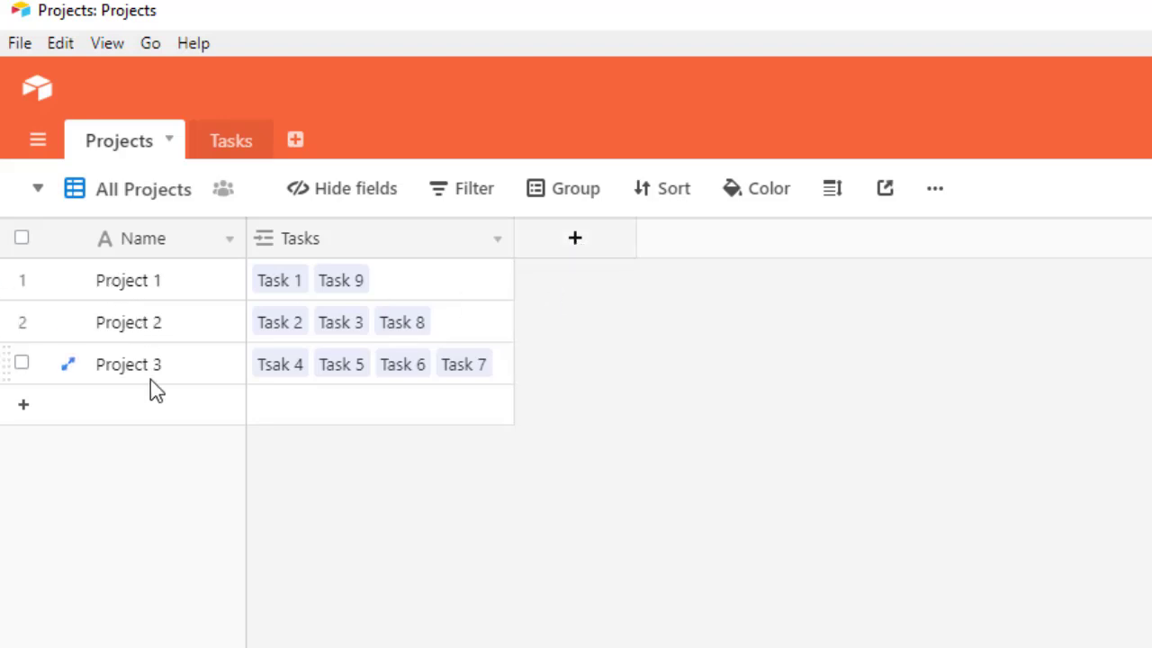
click(587, 238)
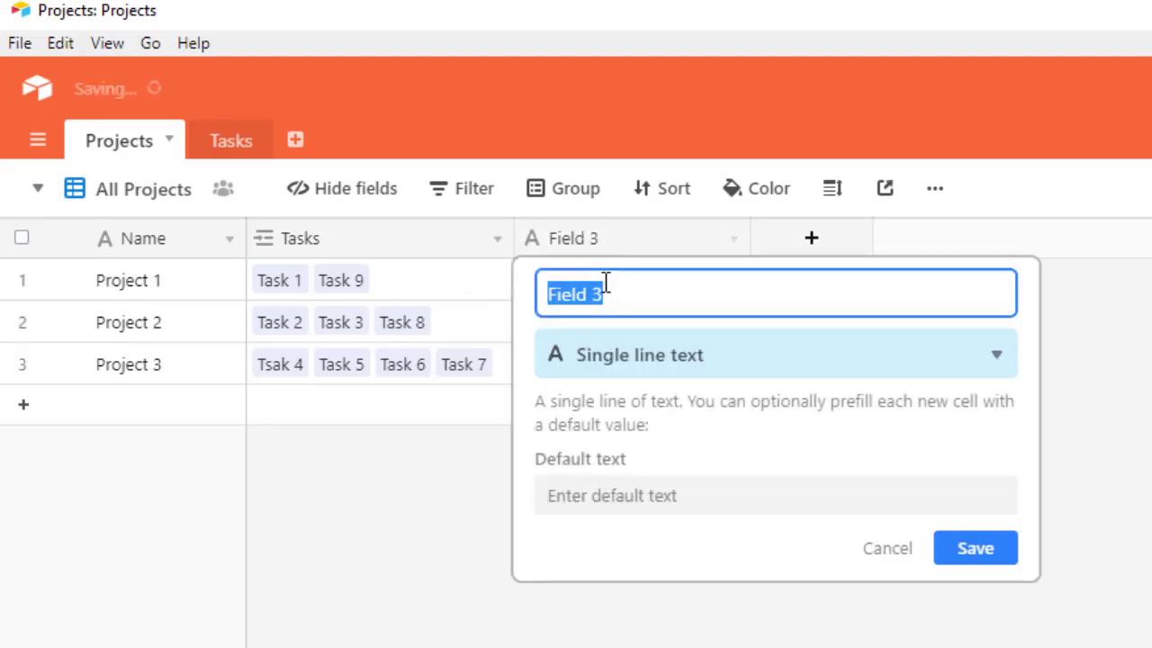
text(Total)
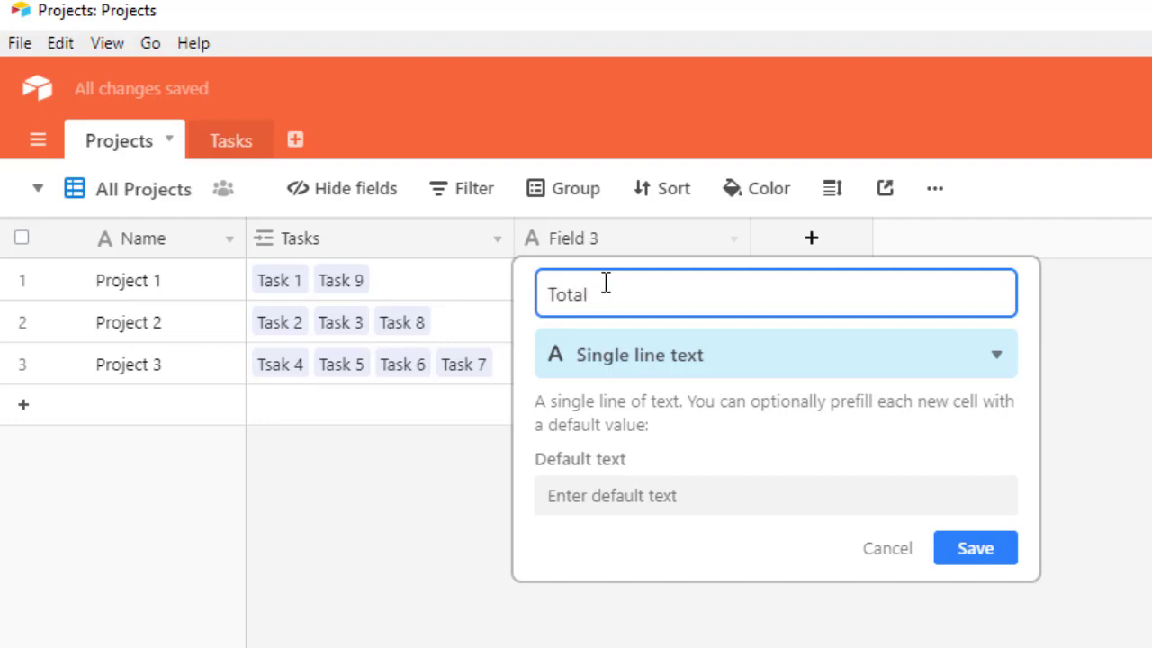
text( # Of Tasks)
click(625, 369)
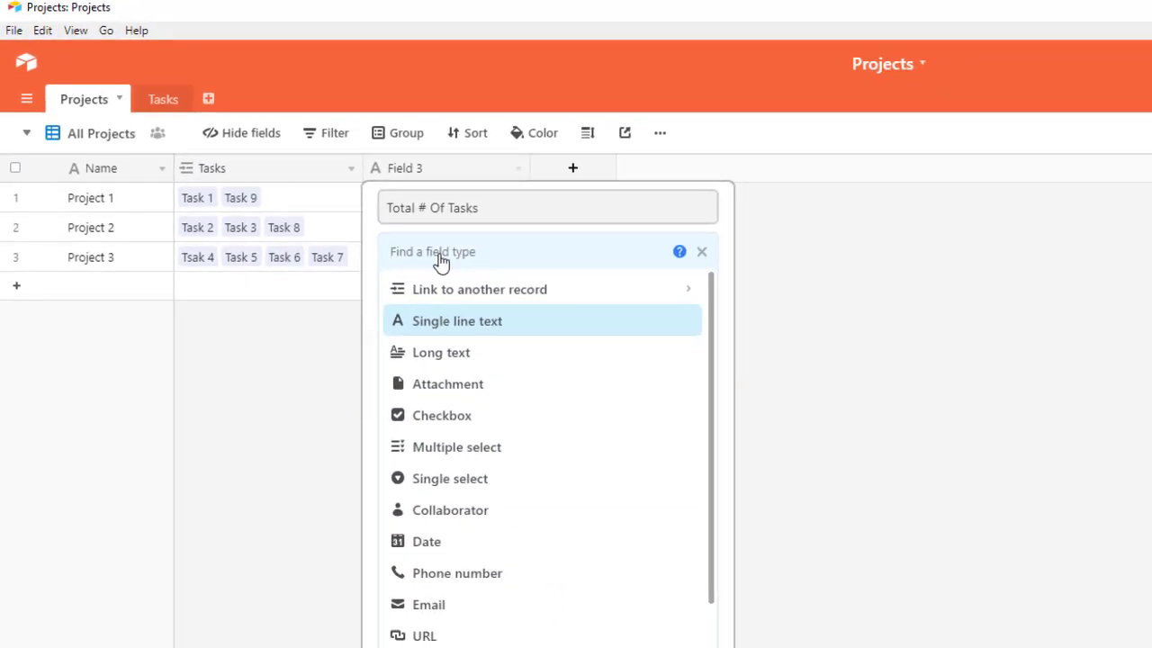
text(roll)
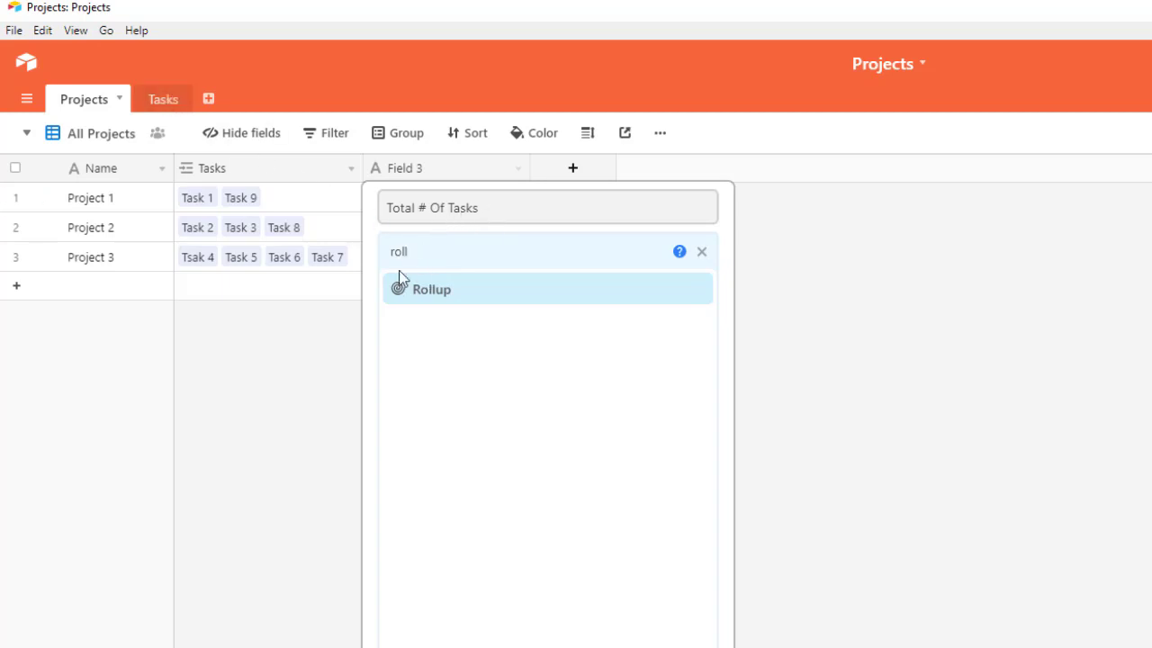
click(438, 290)
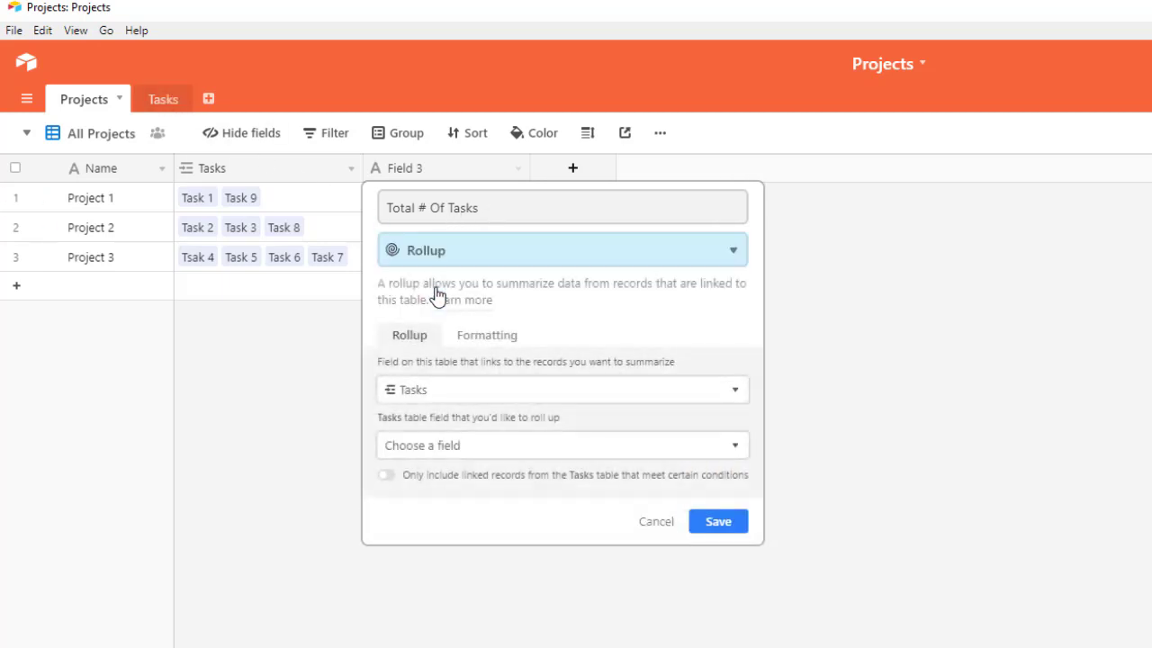
Roll up the Name field of the linked Tasks with COUNTA(values) and save the Total # Of Tasks field
click(460, 448)
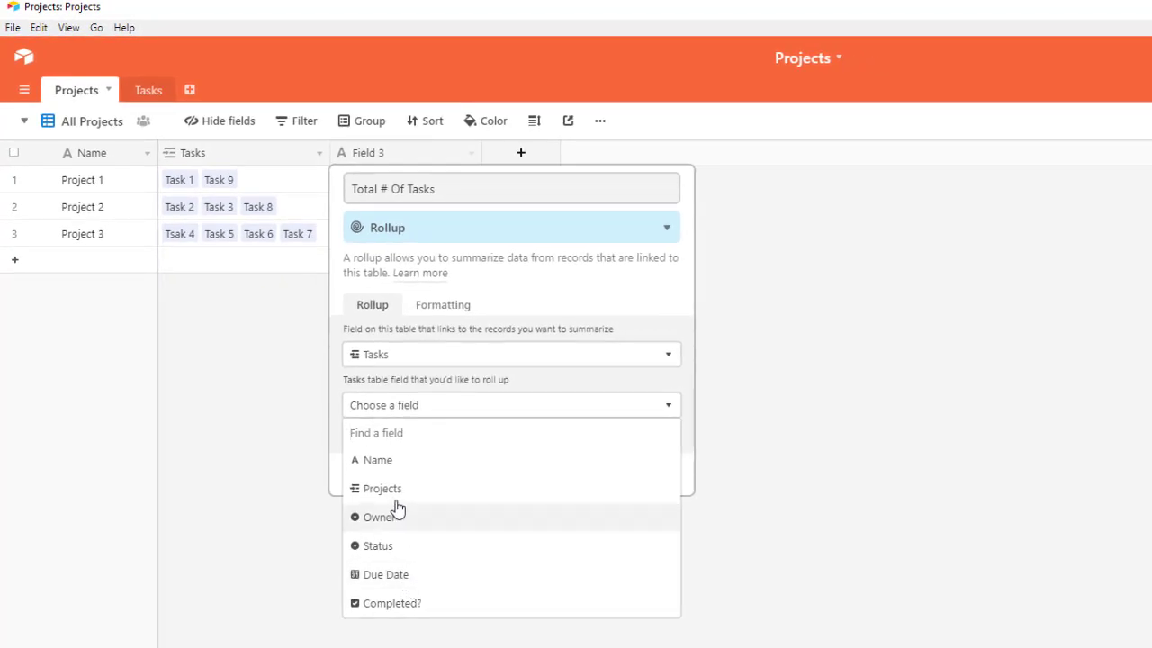
click(378, 460)
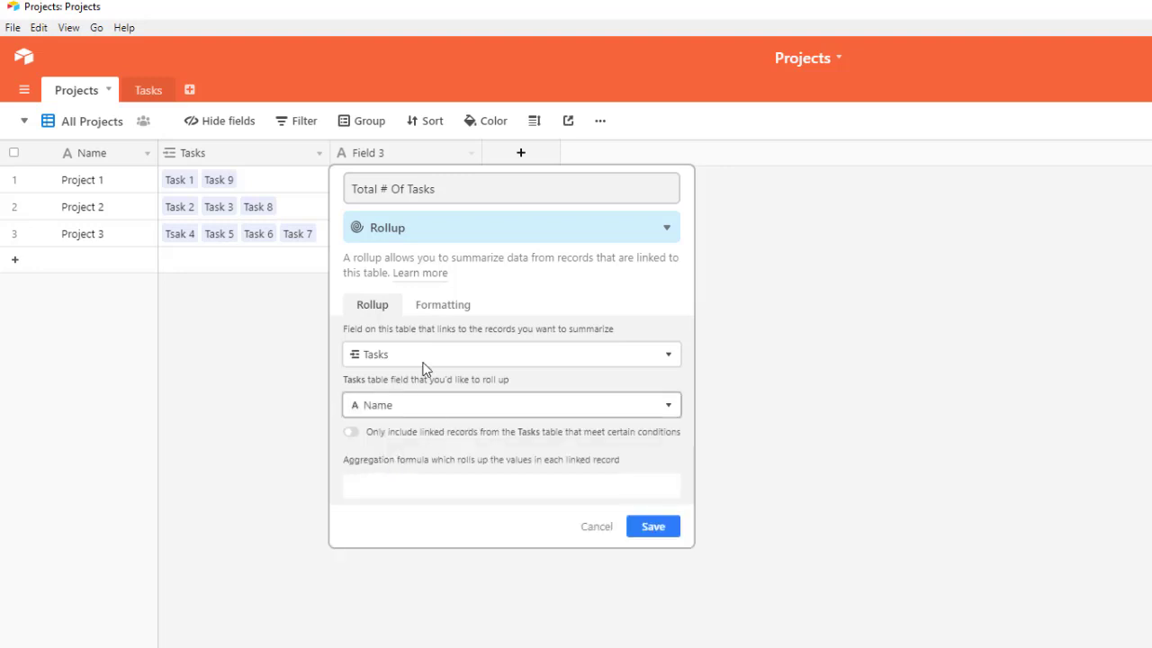
click(399, 486)
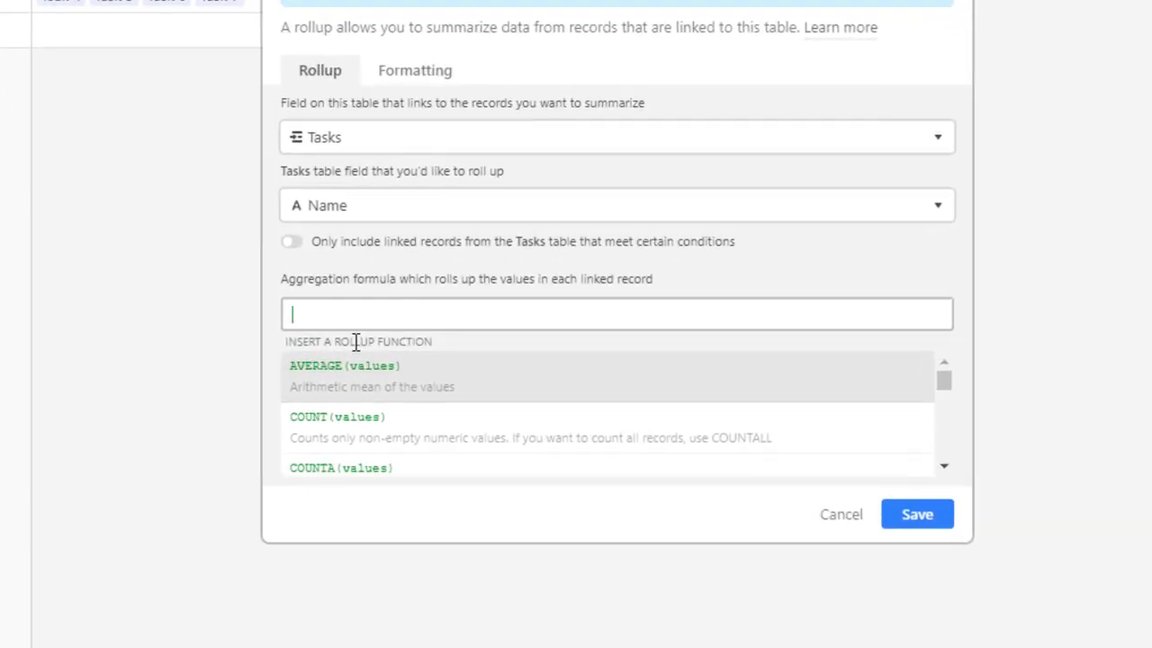
text(count)
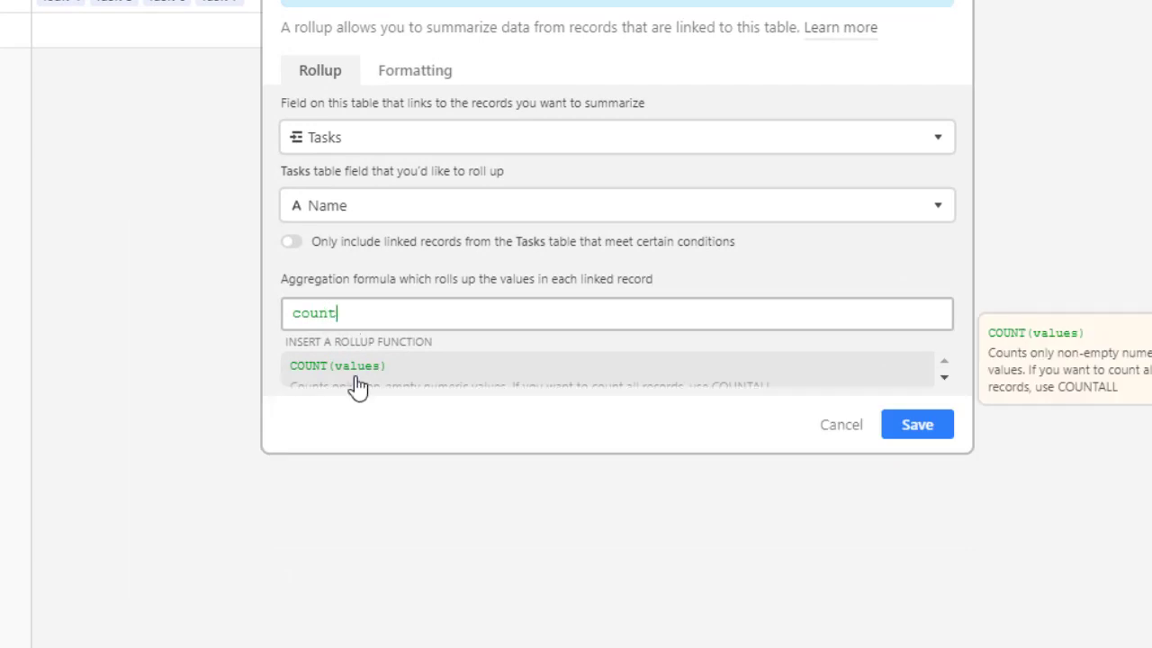
scroll(360, 378, down, 2)
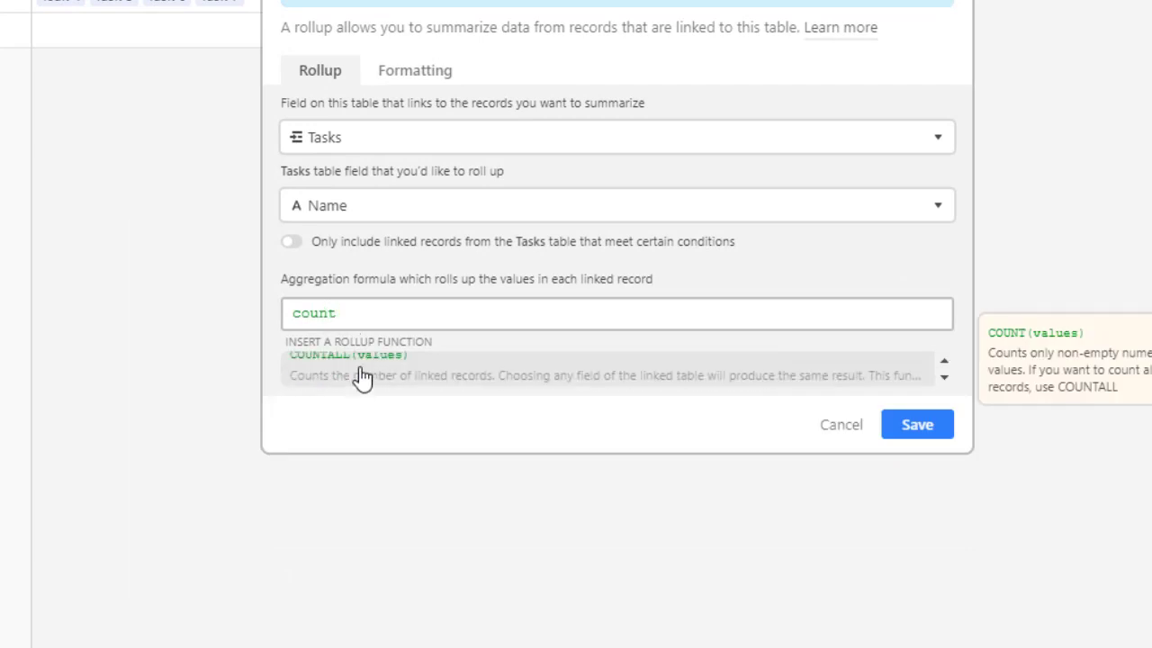
scroll(374, 381, up, 2)
text(a)
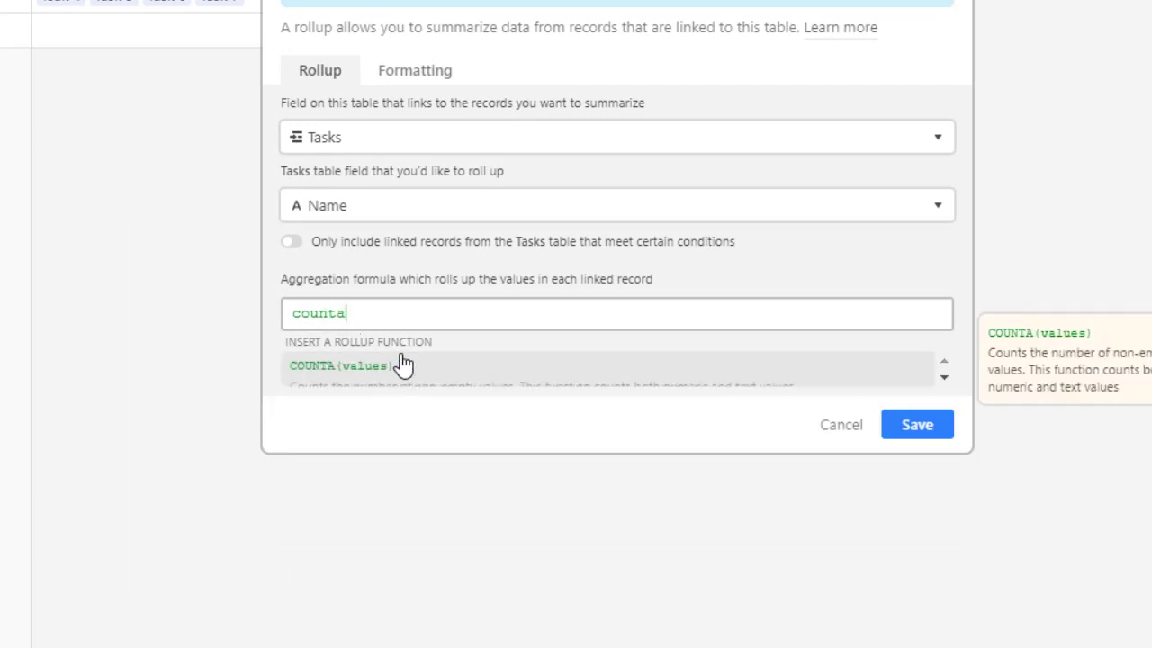
click(322, 373)
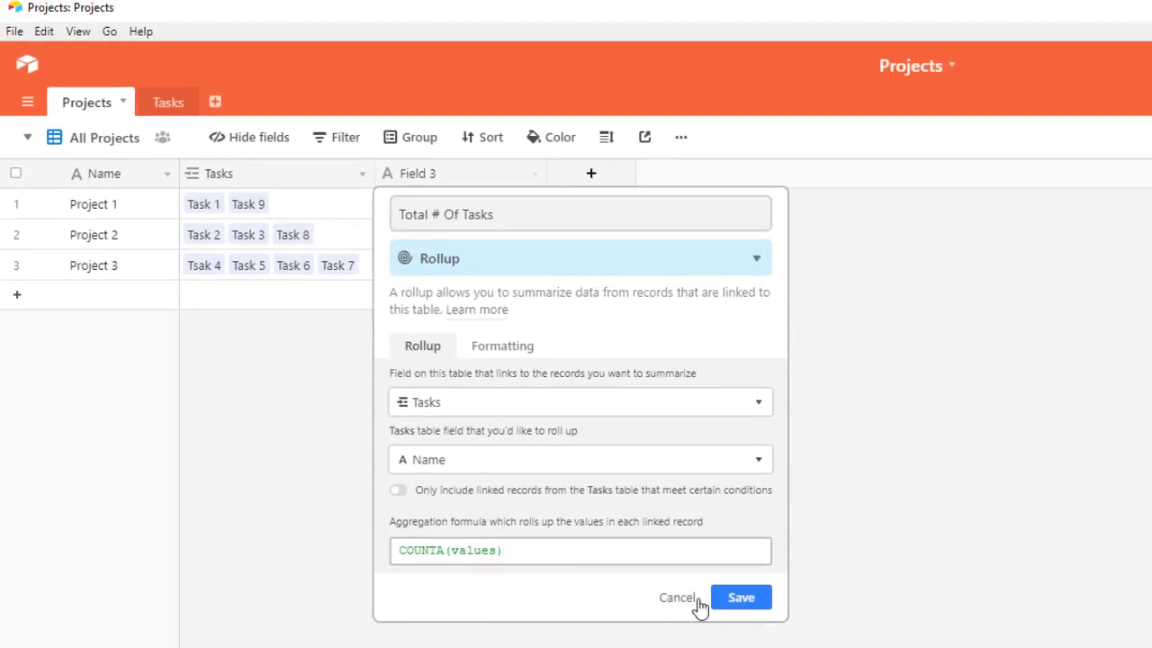
click(741, 597)
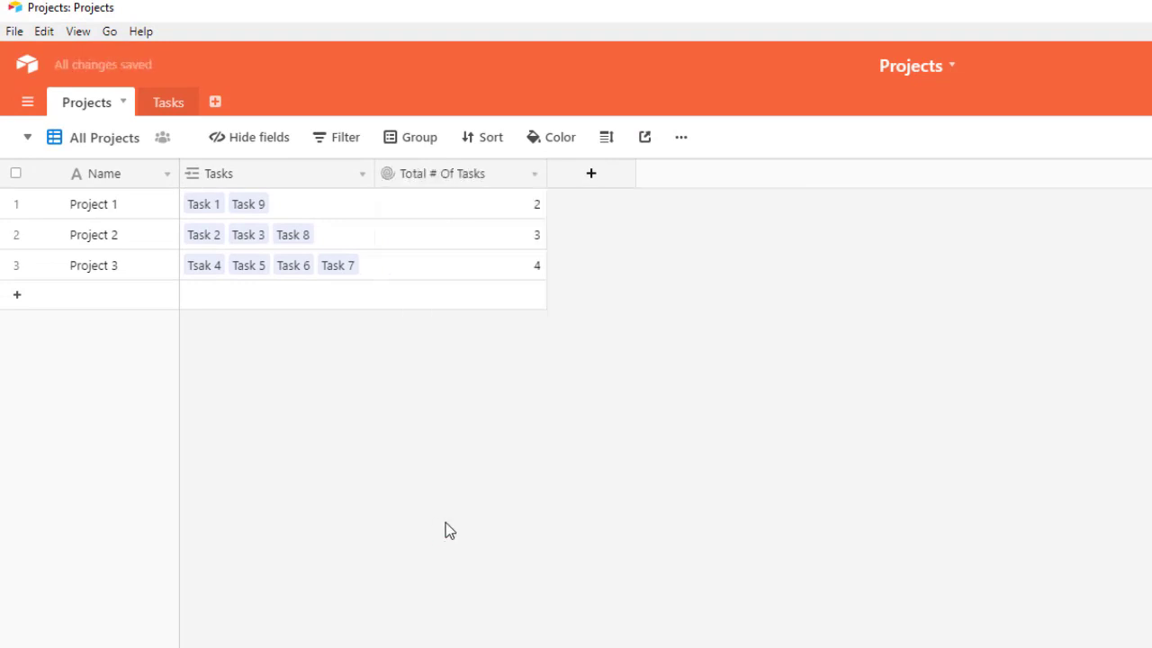
Narrow the Total # Of Tasks column and check its counts against the grouped records in the Tasks table
drag(543, 174, 522, 174)
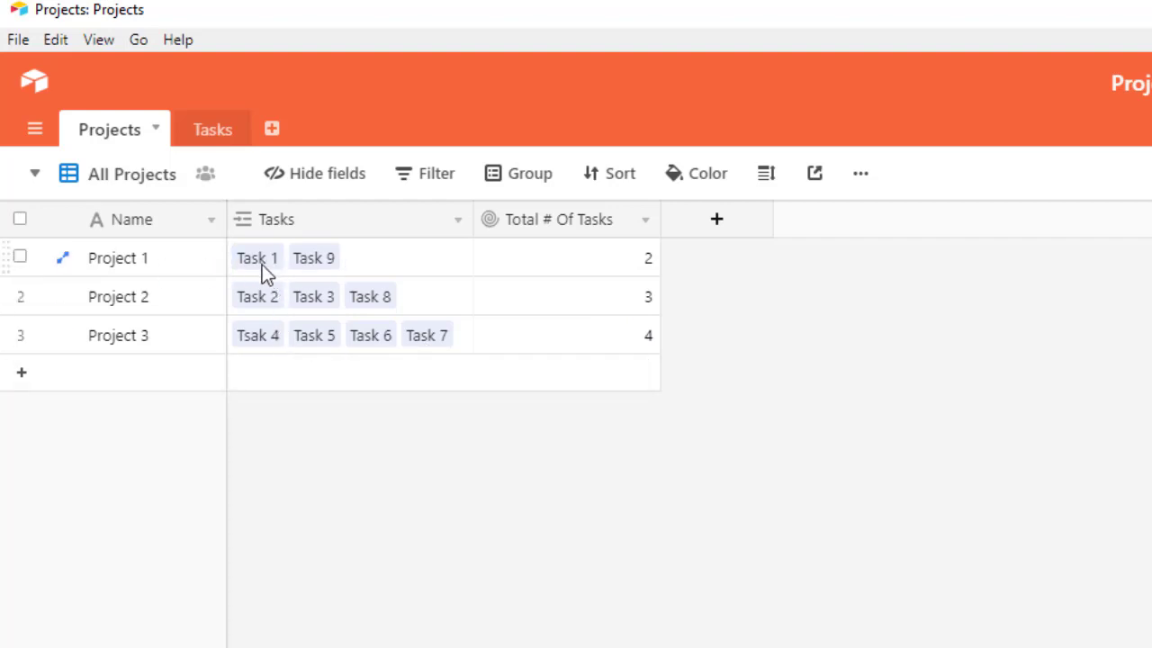
click(216, 133)
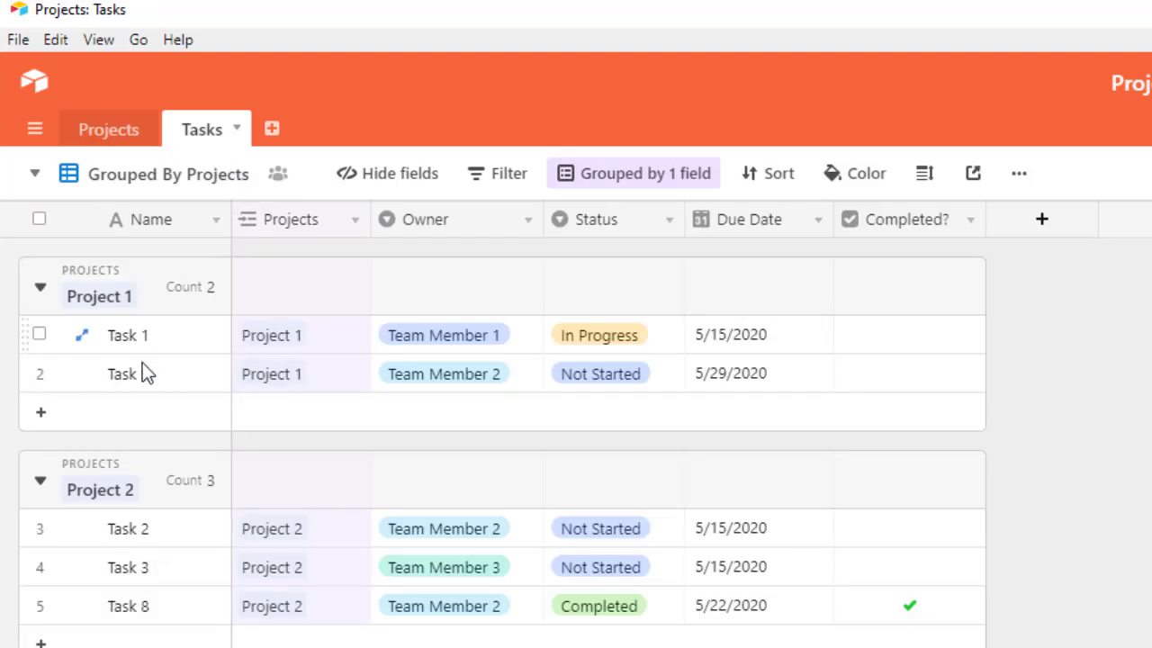
click(112, 135)
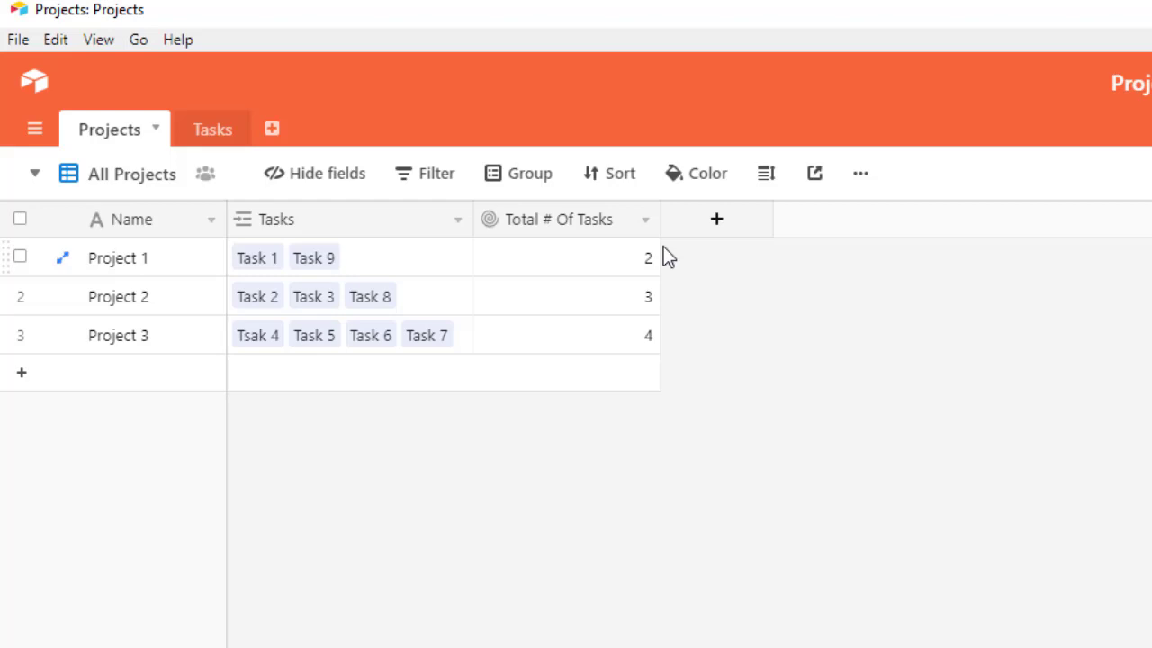
Add a field named "Total Tasks Completed" to the Projects table and make it a Rollup
click(720, 225)
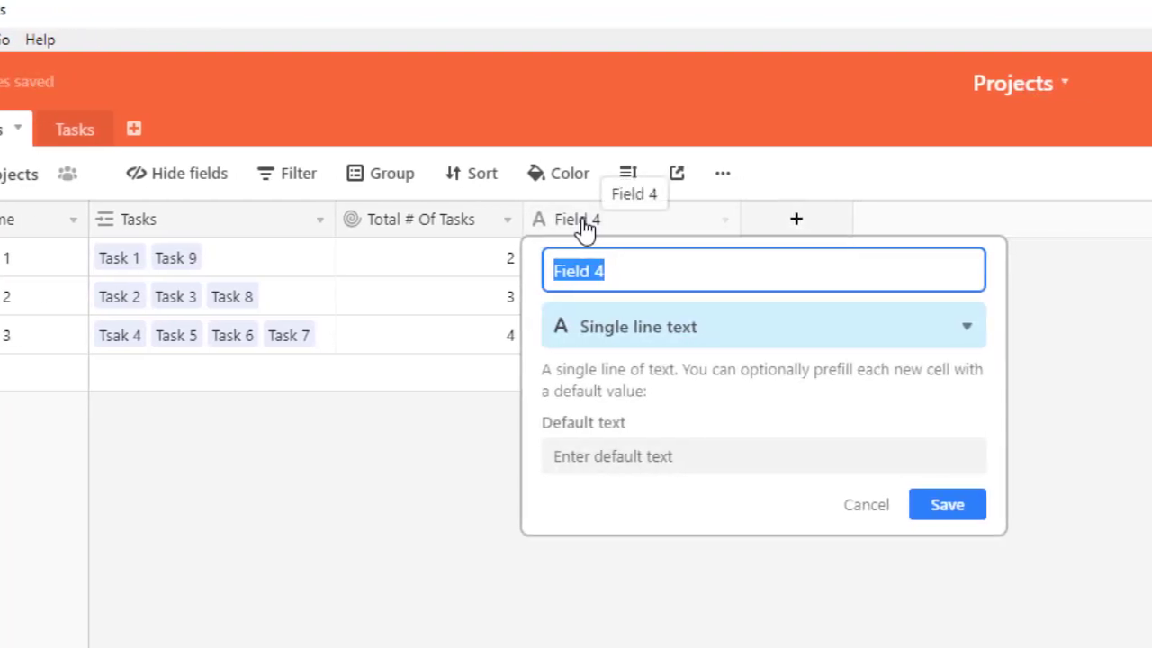
text(Total Tasks Completed)
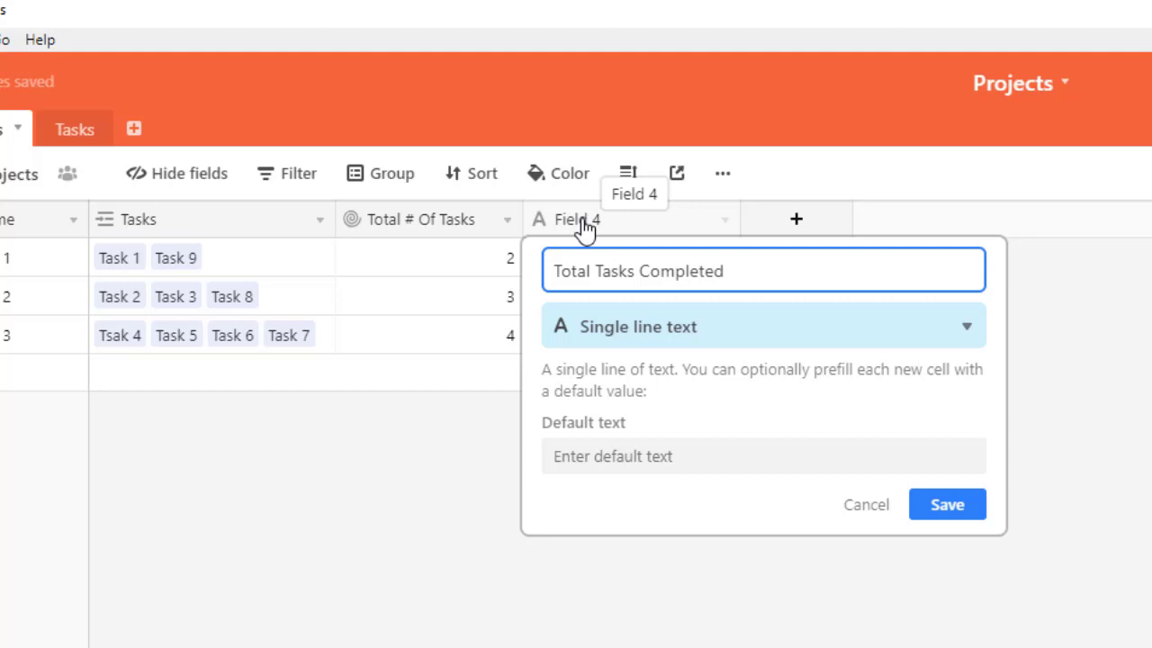
click(654, 337)
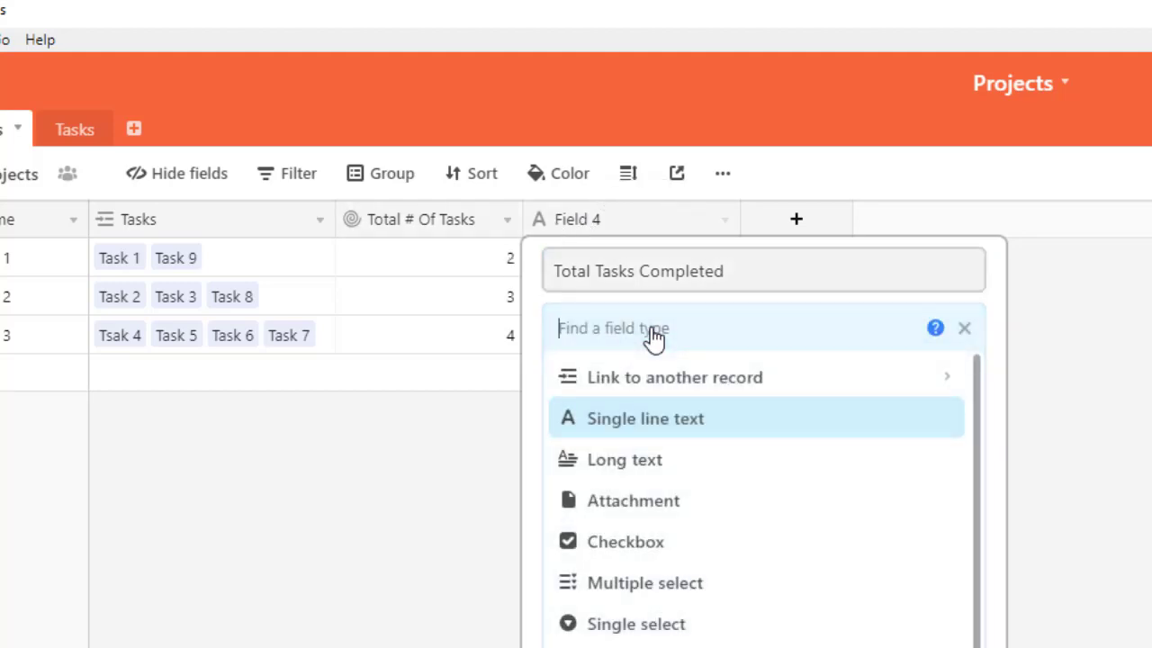
text(roll)
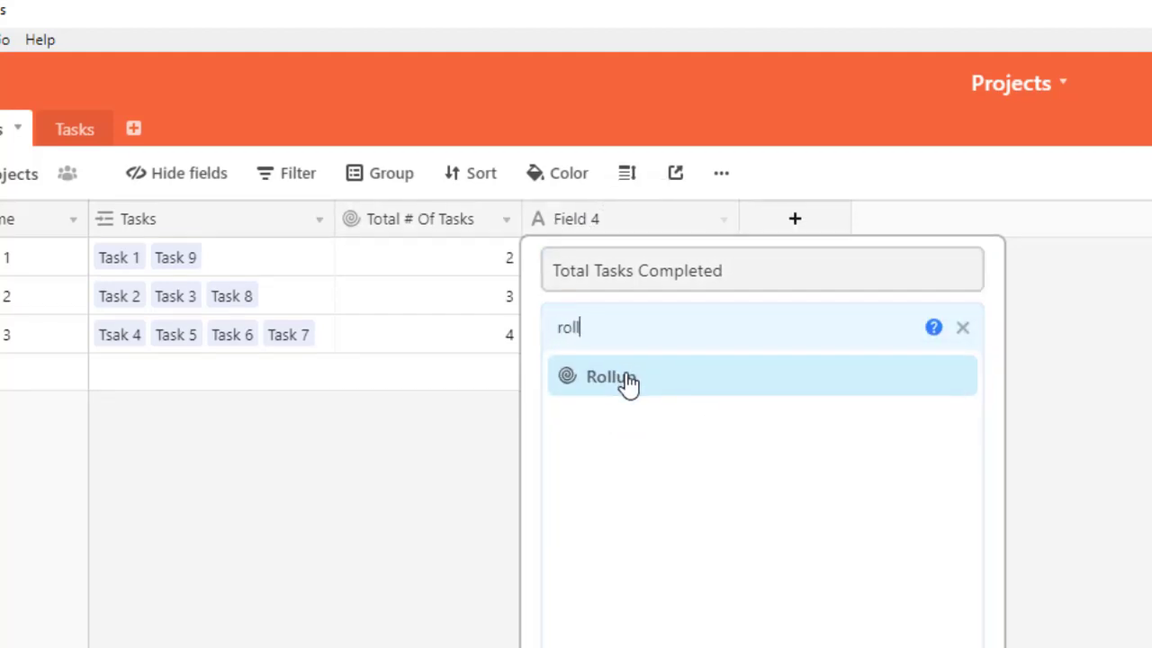
click(627, 383)
Roll up the Completed? field of the linked Tasks with SUM(values) and save the Total Tasks Completed field
click(511, 468)
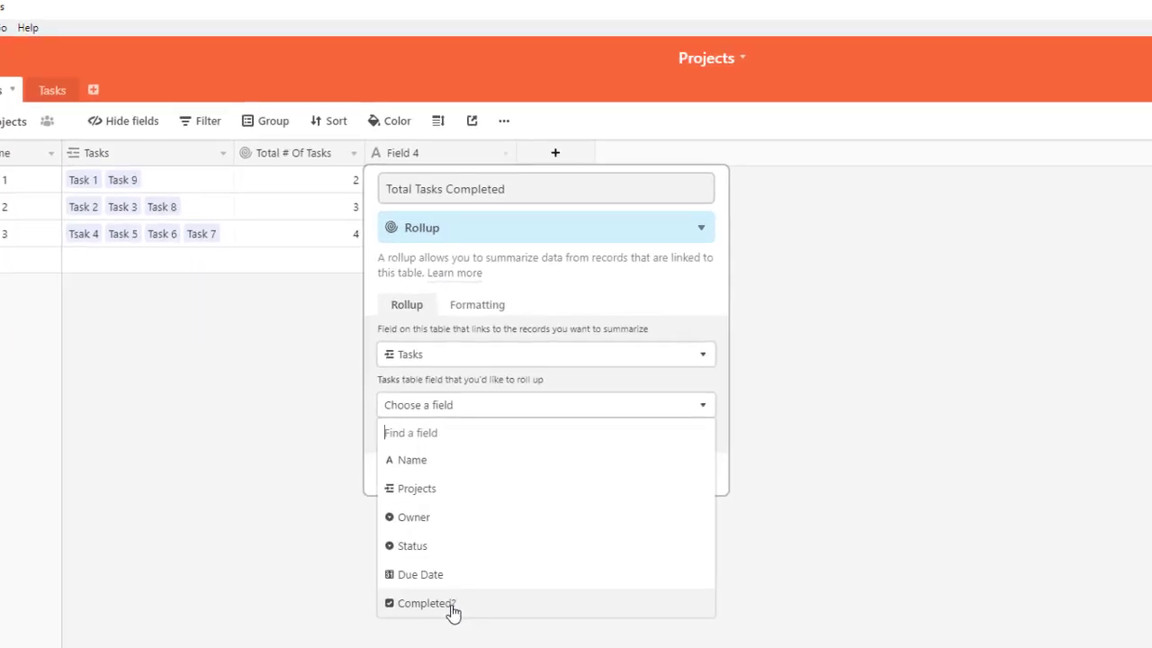
click(450, 608)
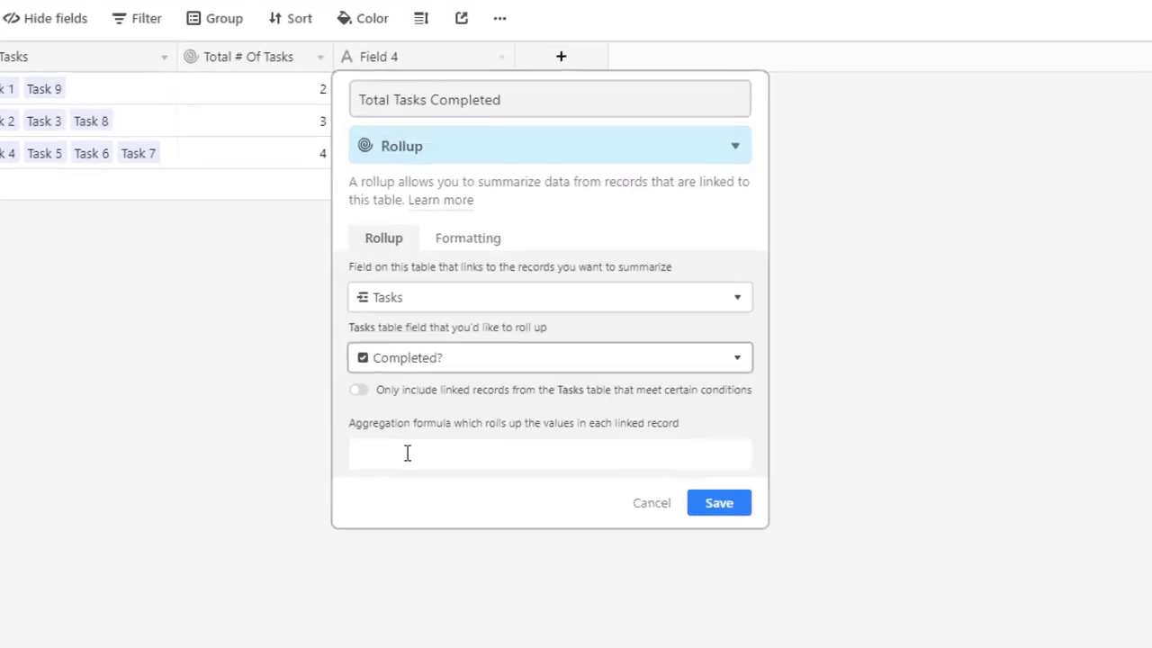
click(407, 453)
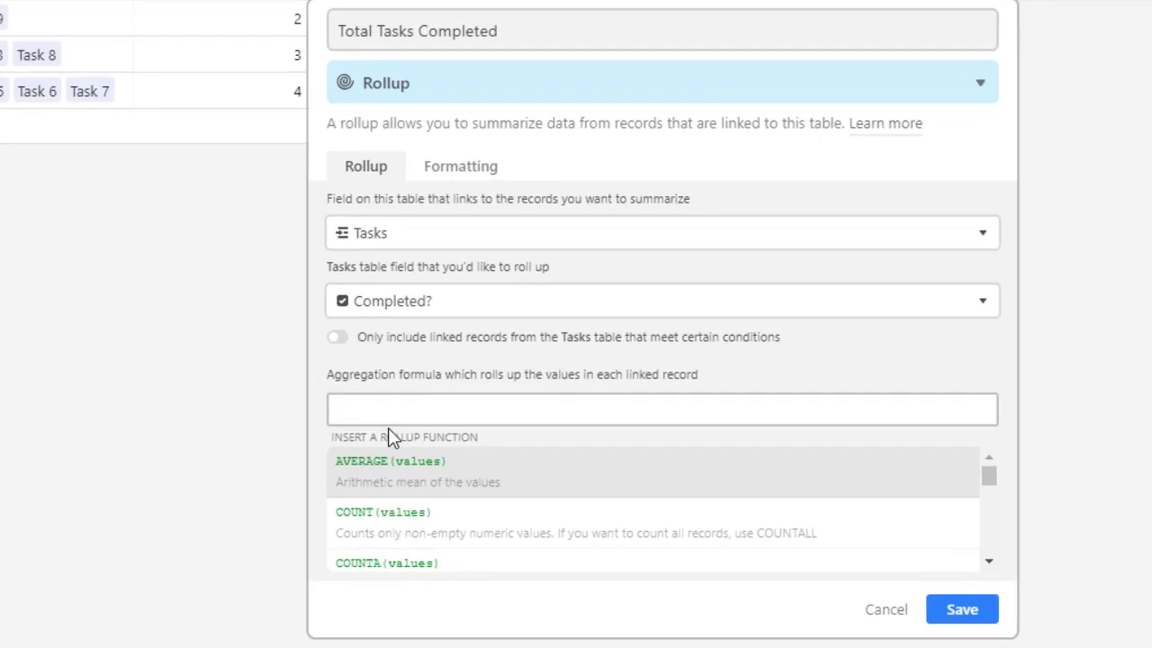
text(sum)
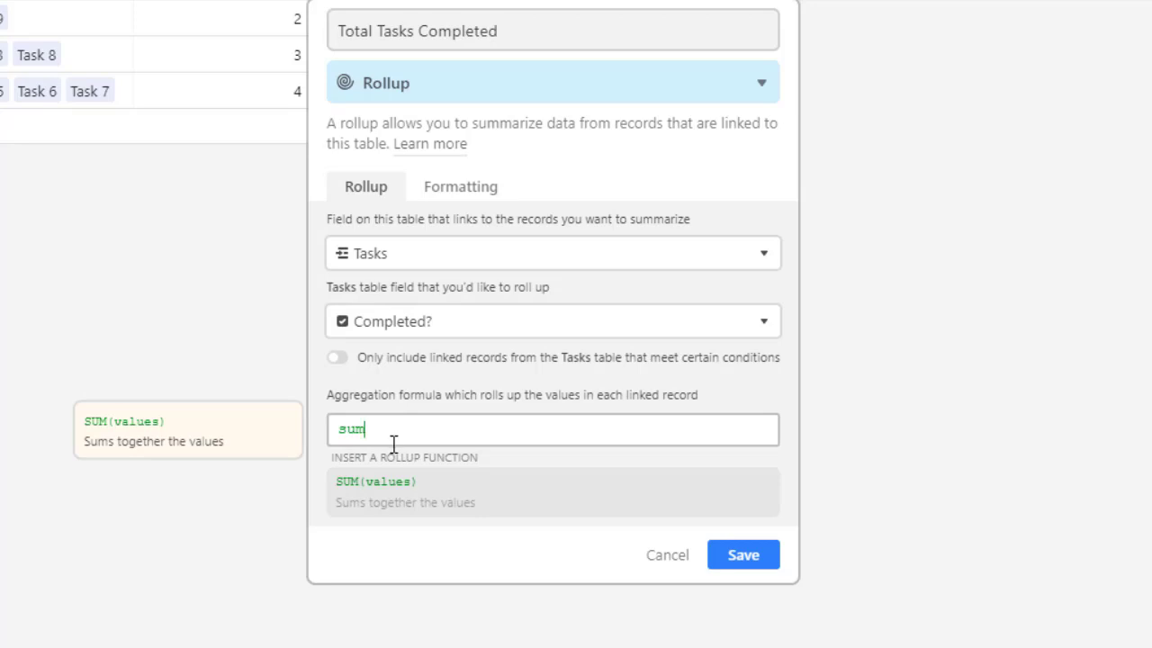
click(386, 499)
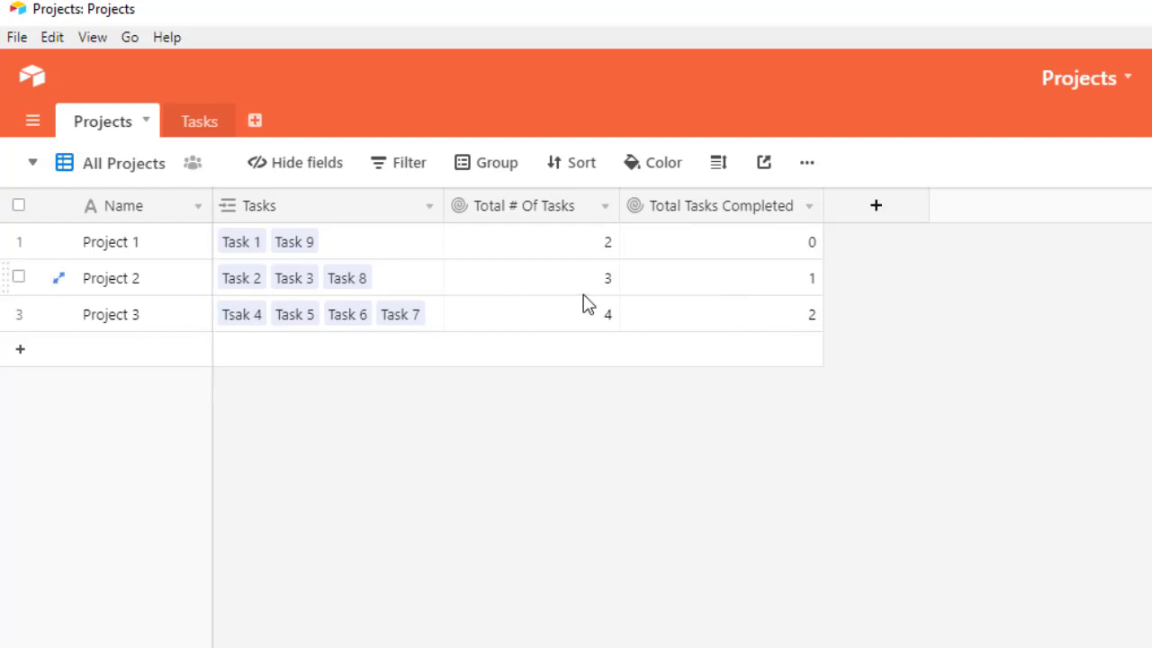
Compare the completed tasks per project in the Tasks table with the Total Tasks Completed values in Projects
click(200, 123)
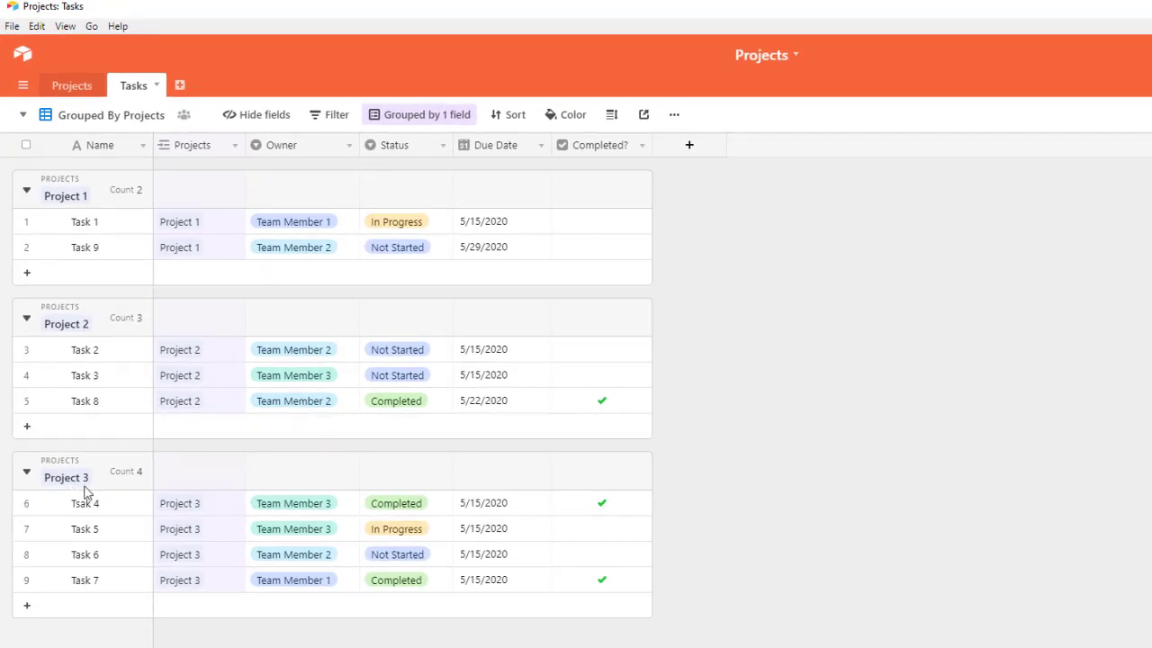
click(78, 86)
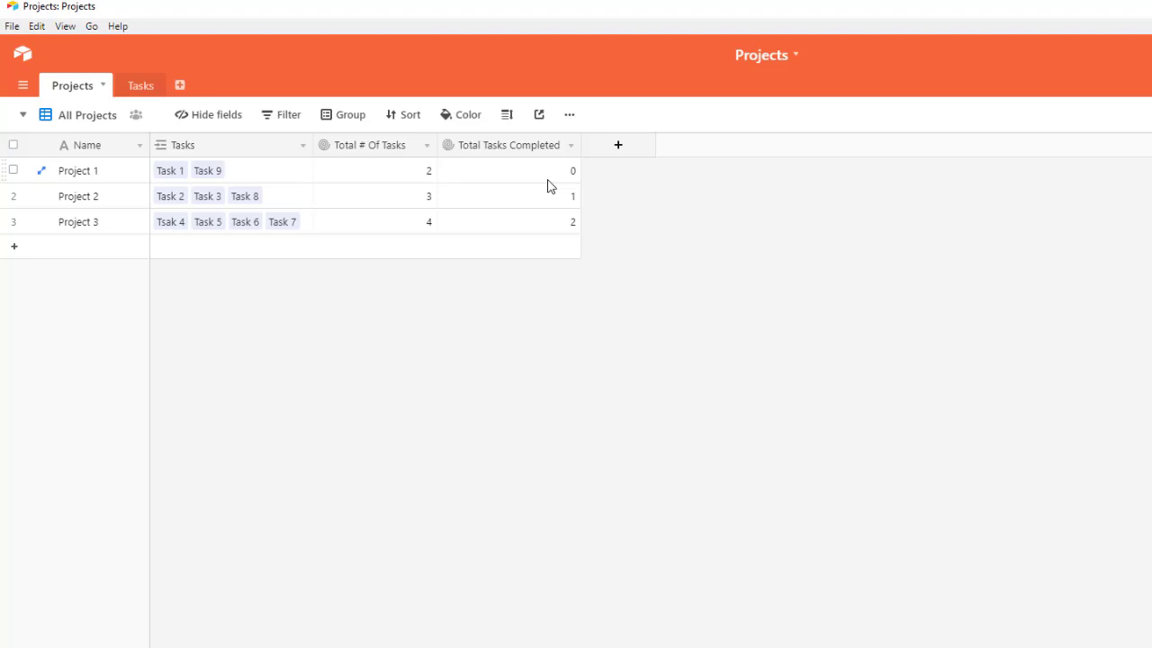
Add a field named "% Completed" to the Projects table and make it a Formula
click(620, 147)
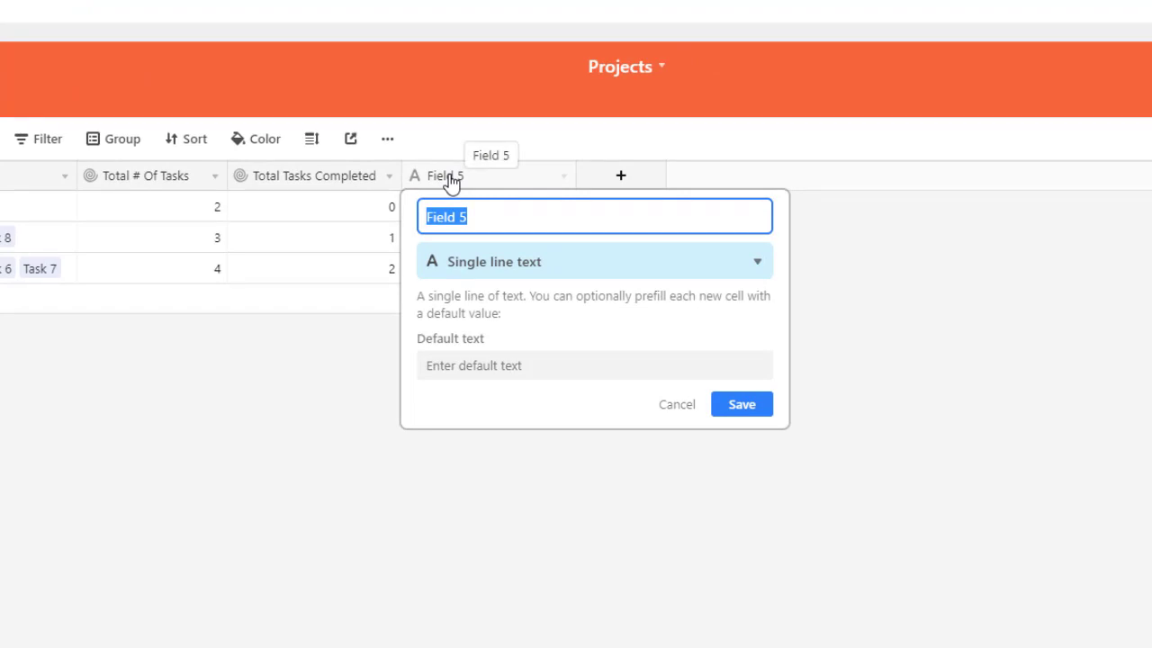
text(% Completr)
click(492, 267)
text(form)
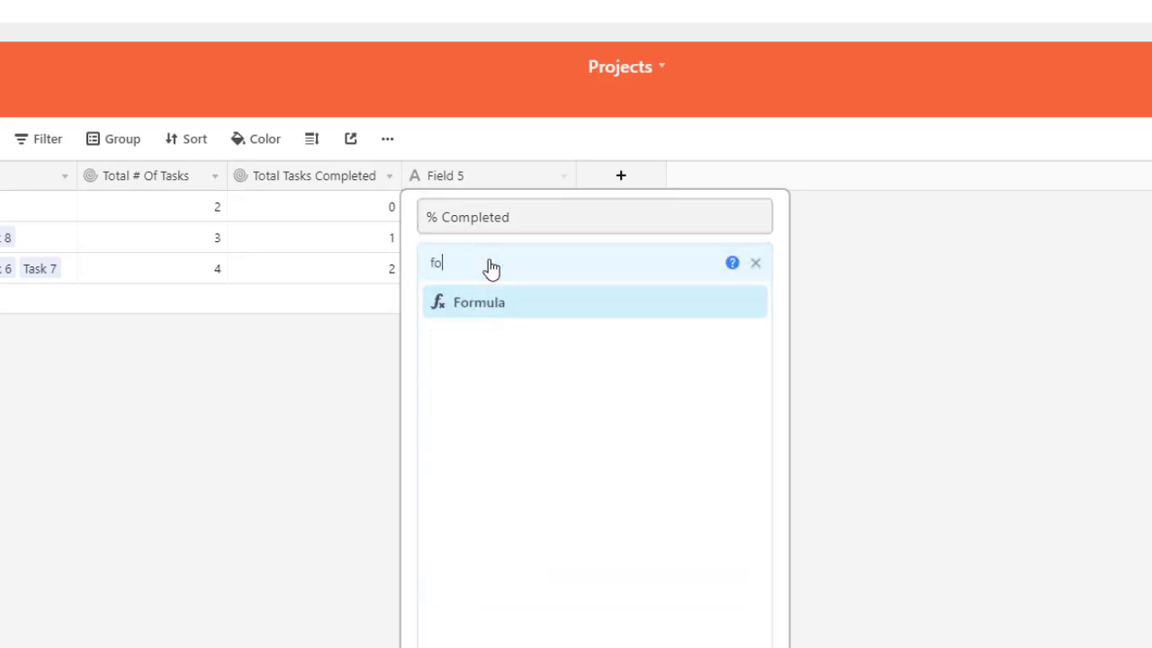
click(491, 303)
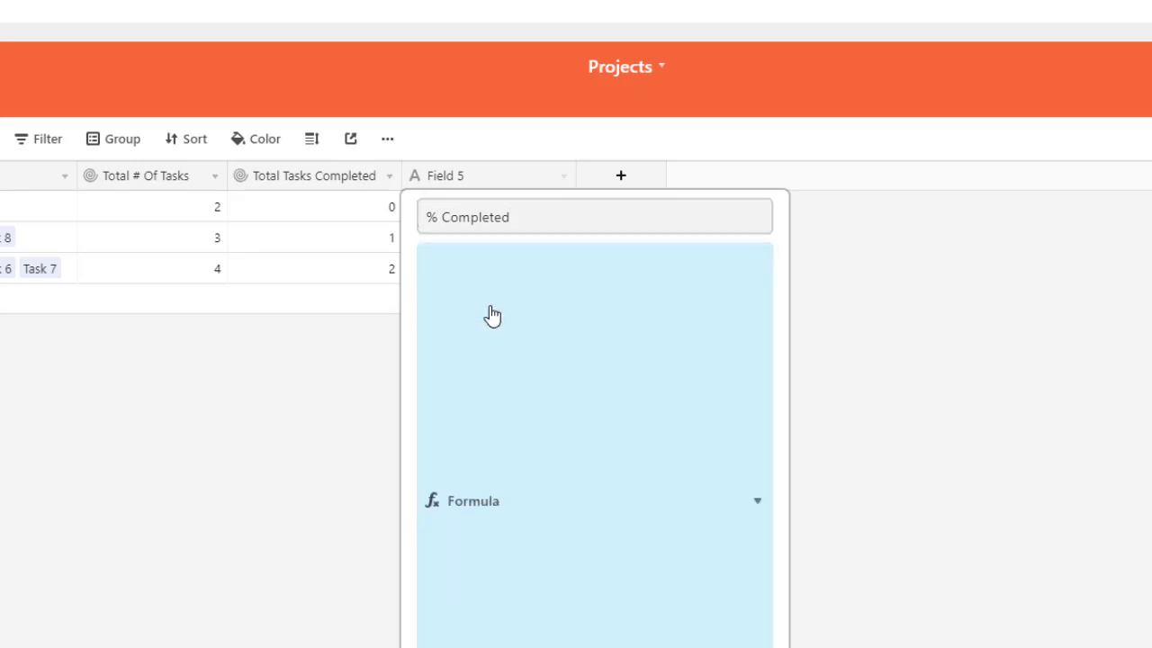
Set the % Completed formula to {Total Tasks Completed}/{Total # Of Tasks} and save the field
click(474, 399)
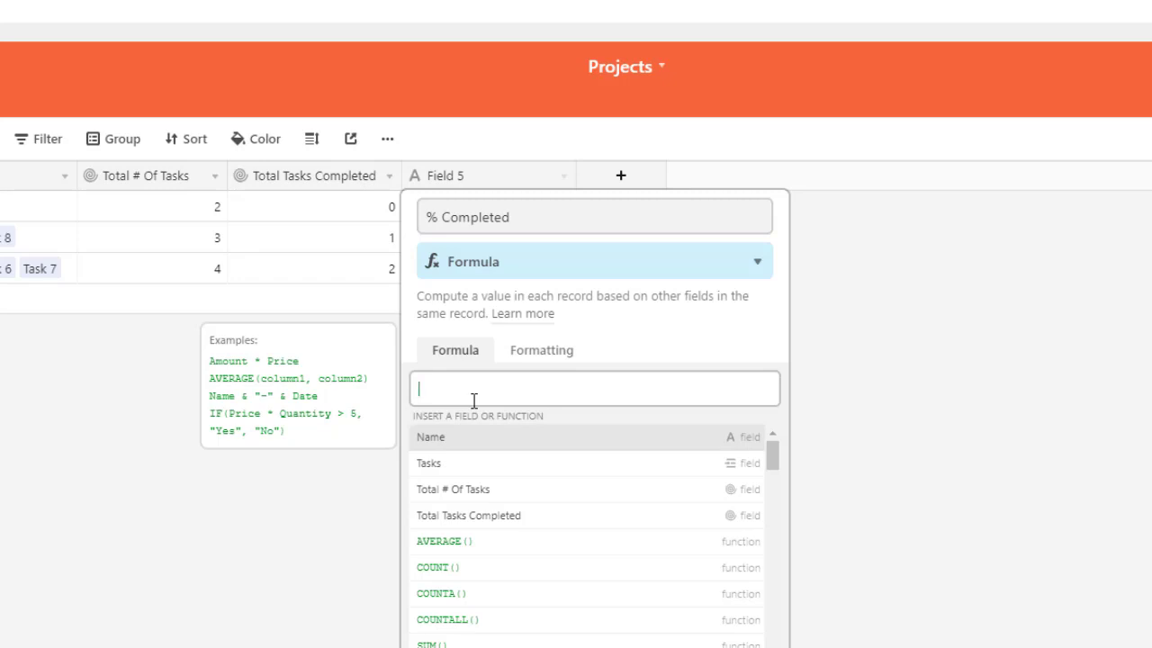
text(total)
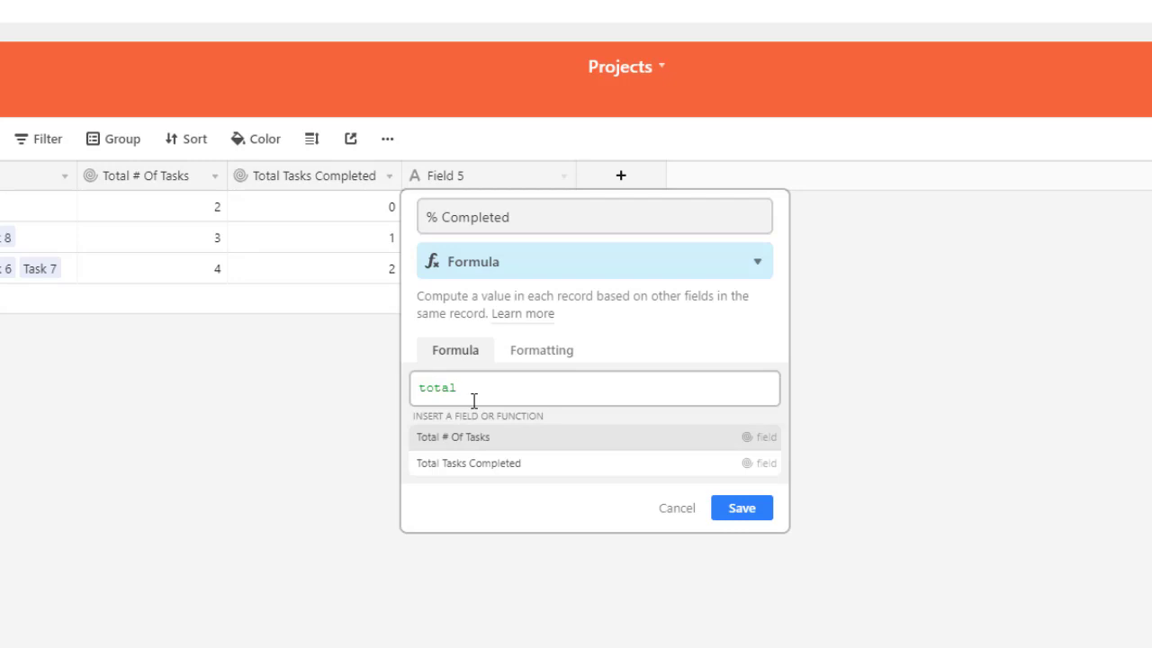
click(464, 464)
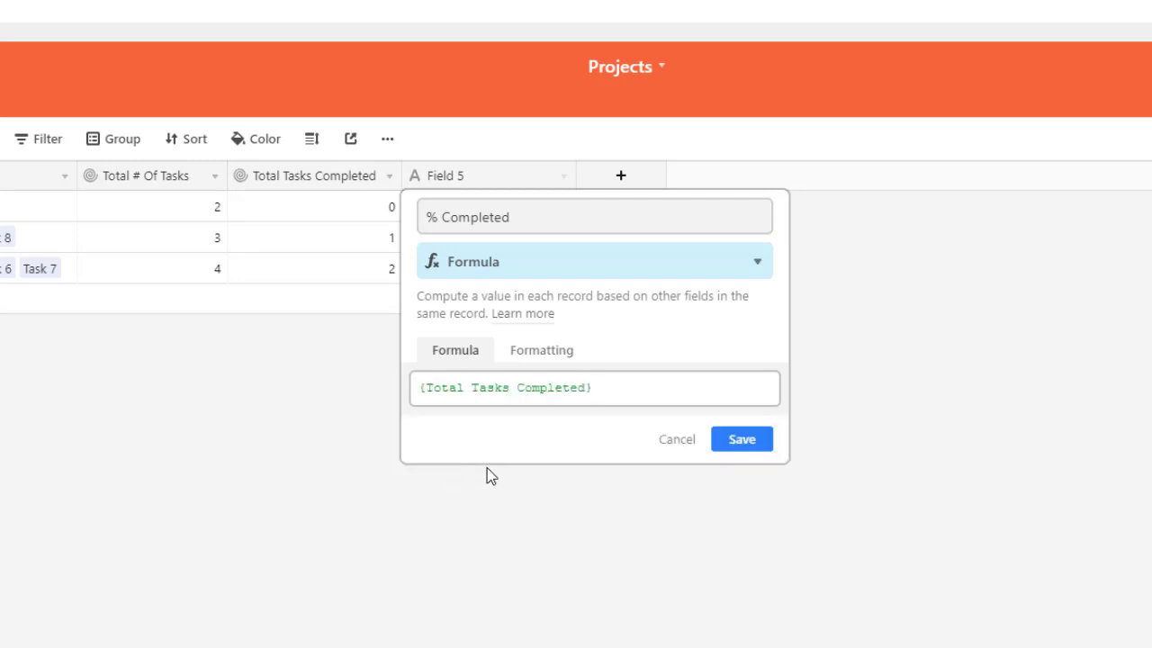
text(/)
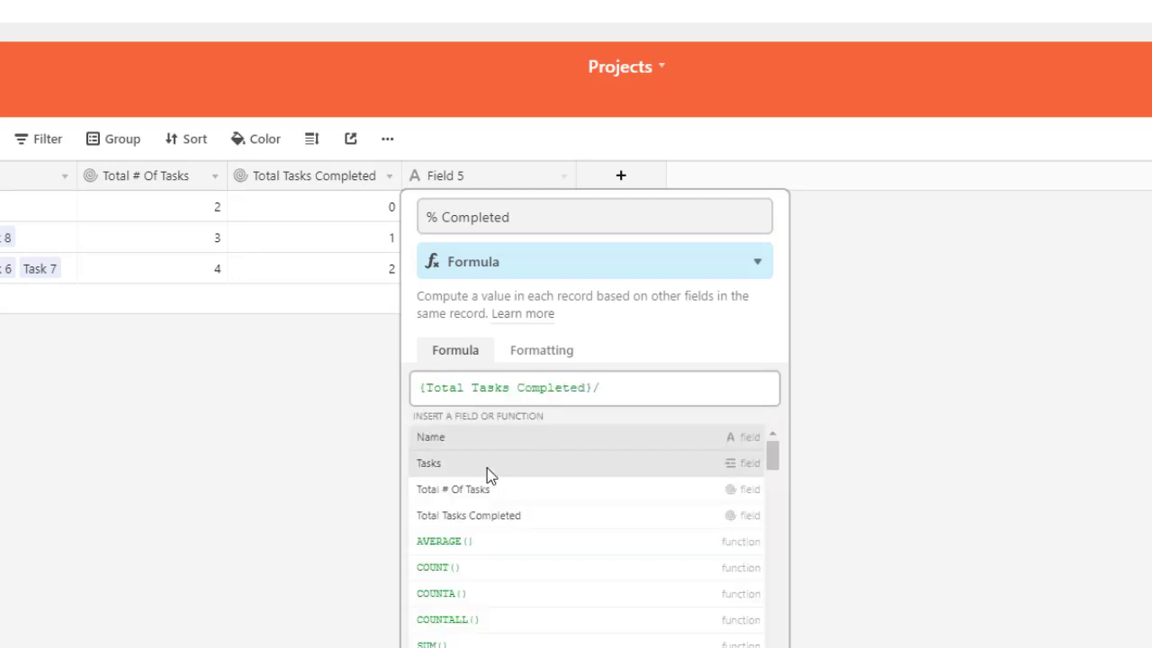
text(total)
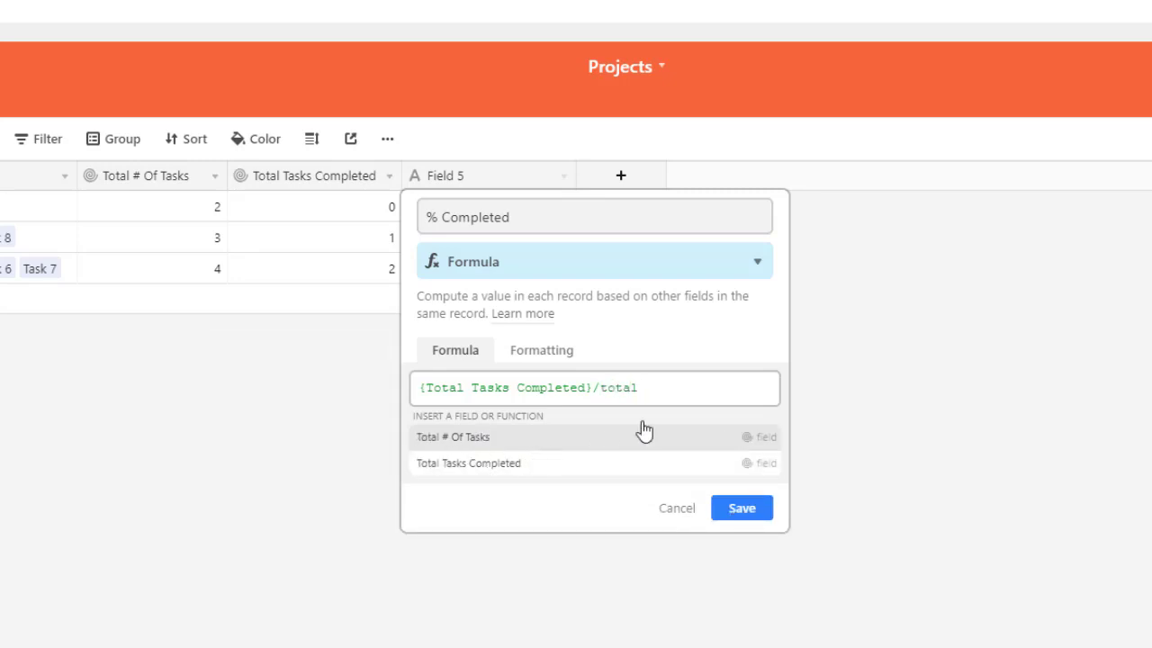
click(473, 441)
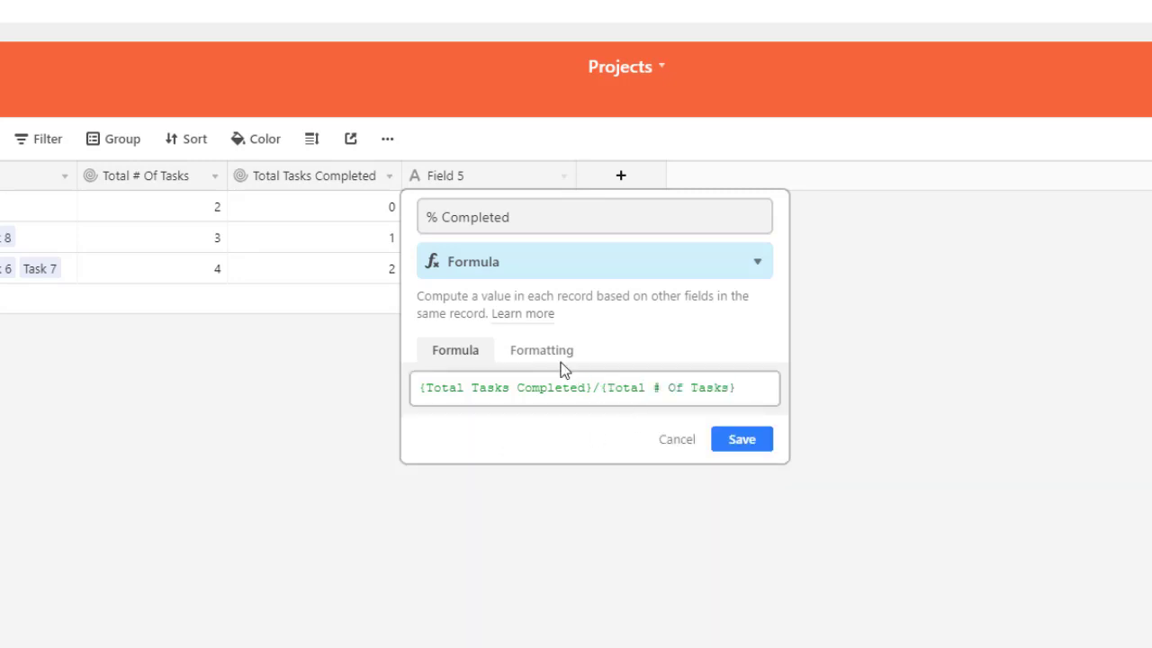
click(743, 440)
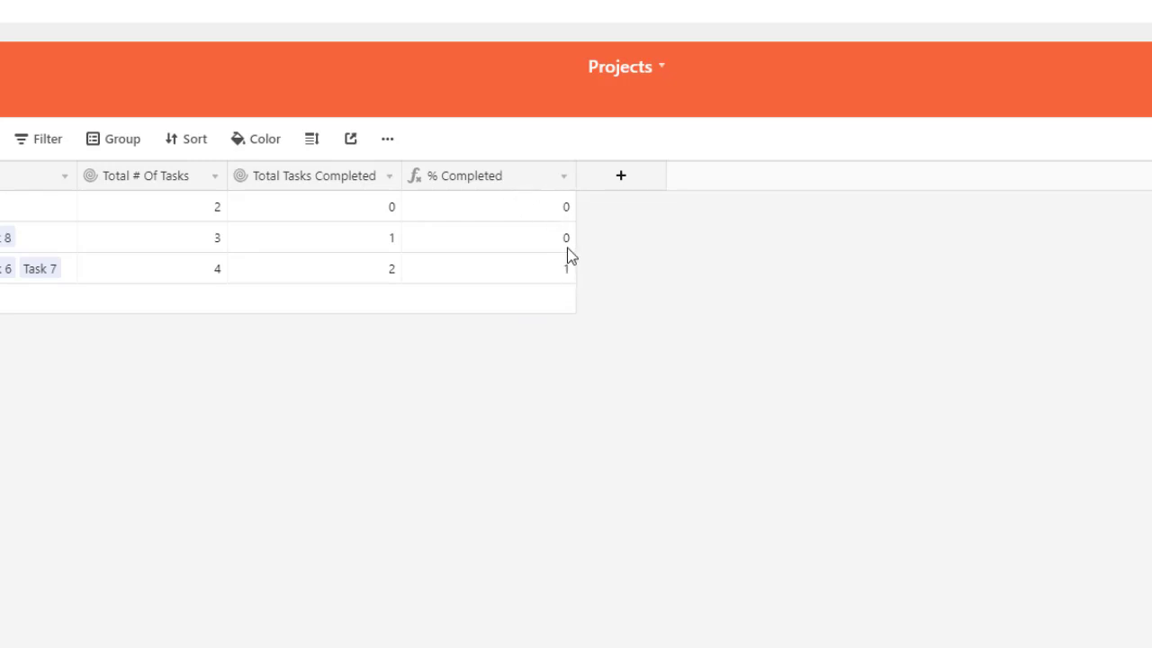
Format the % Completed field's result as Percent, save it, and narrow the field's column
double_click(504, 179)
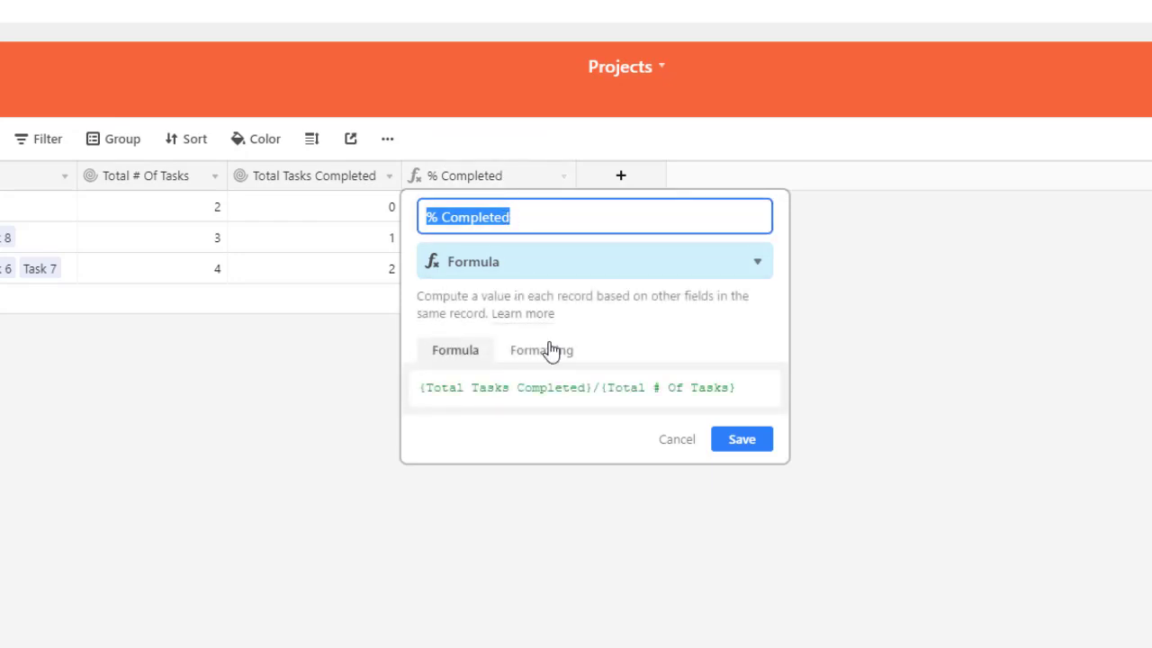
click(546, 351)
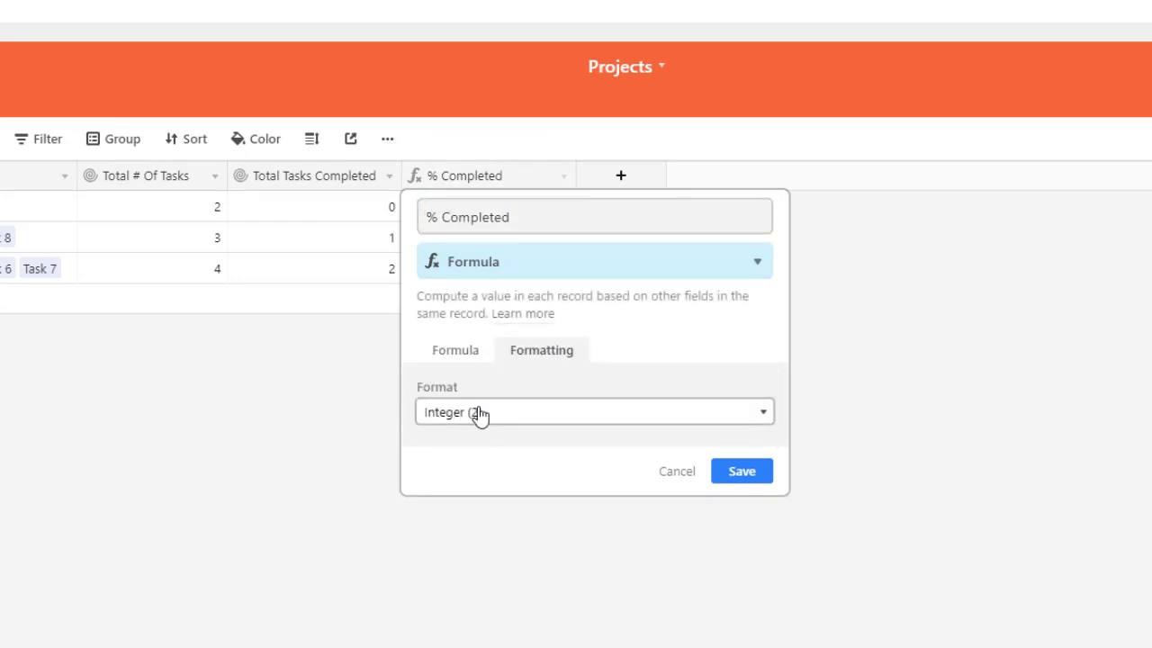
click(476, 416)
click(480, 534)
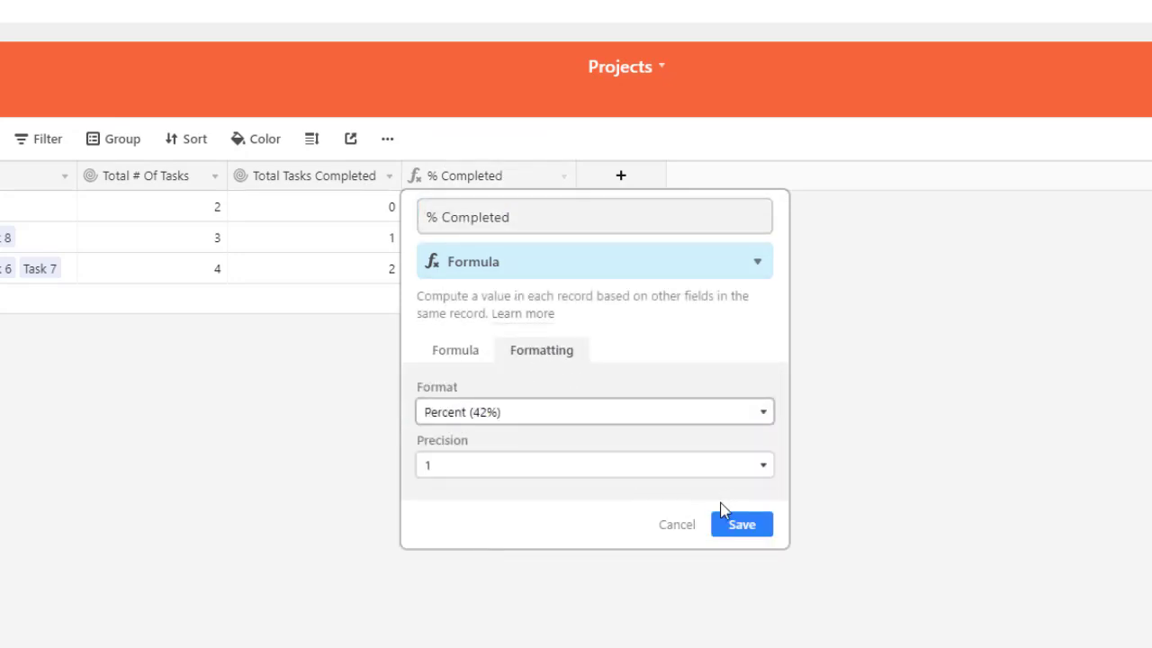
click(745, 531)
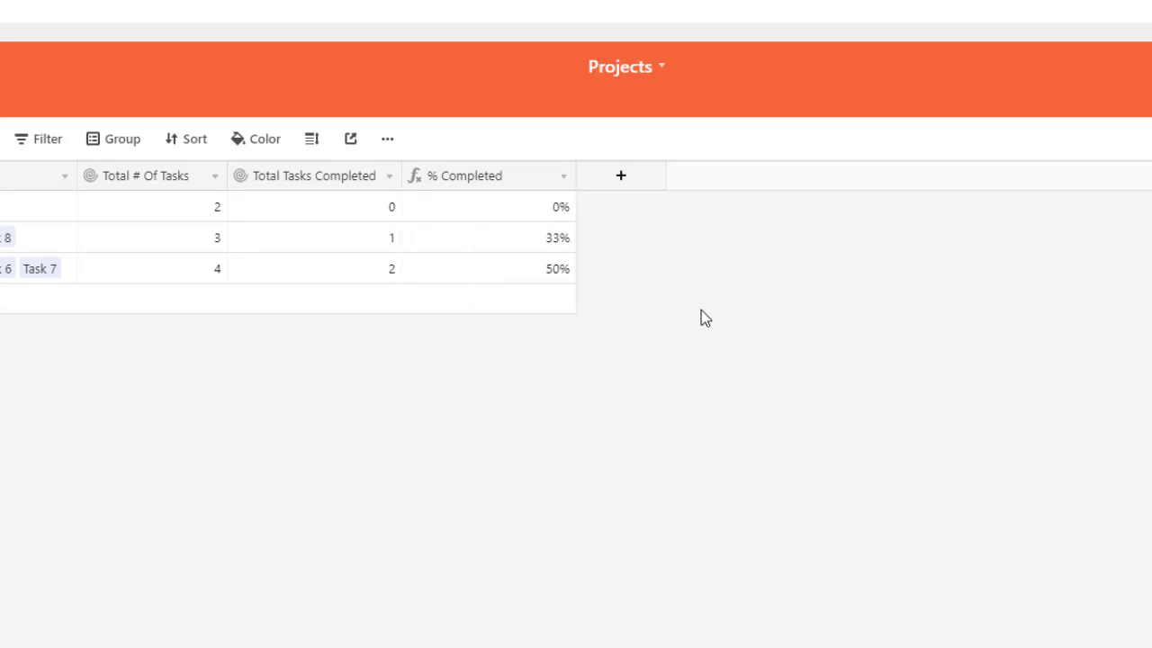
drag(575, 176, 528, 171)
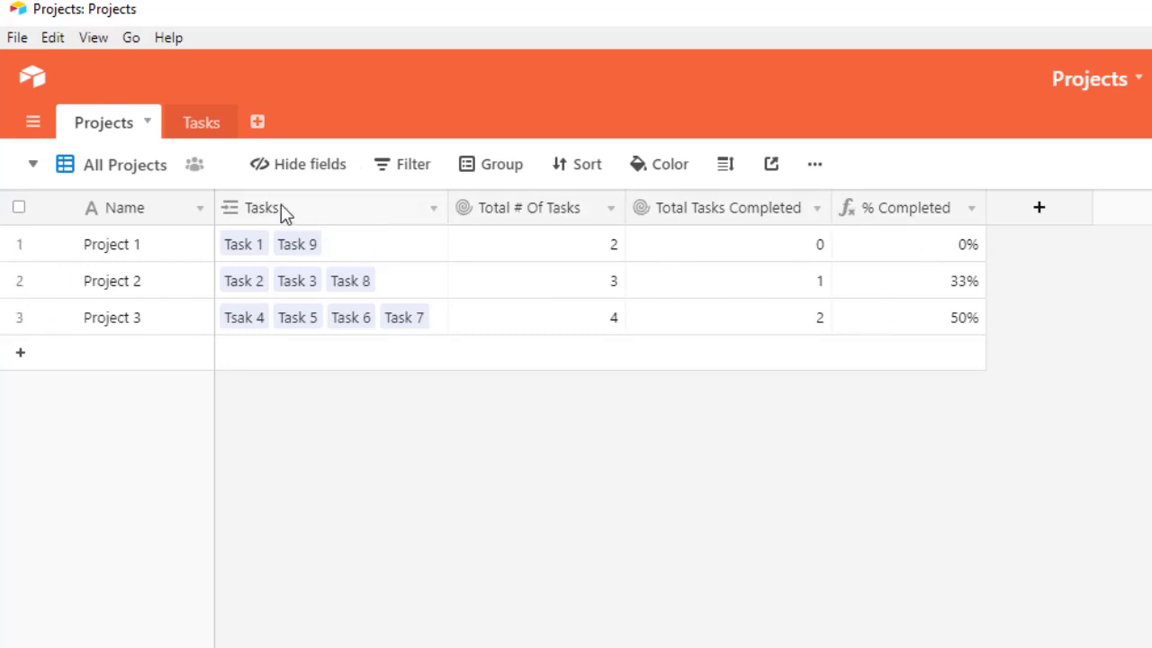
Hide the linked Tasks field in the All Projects view and check the list of hidden and shown fields
right_click(281, 206)
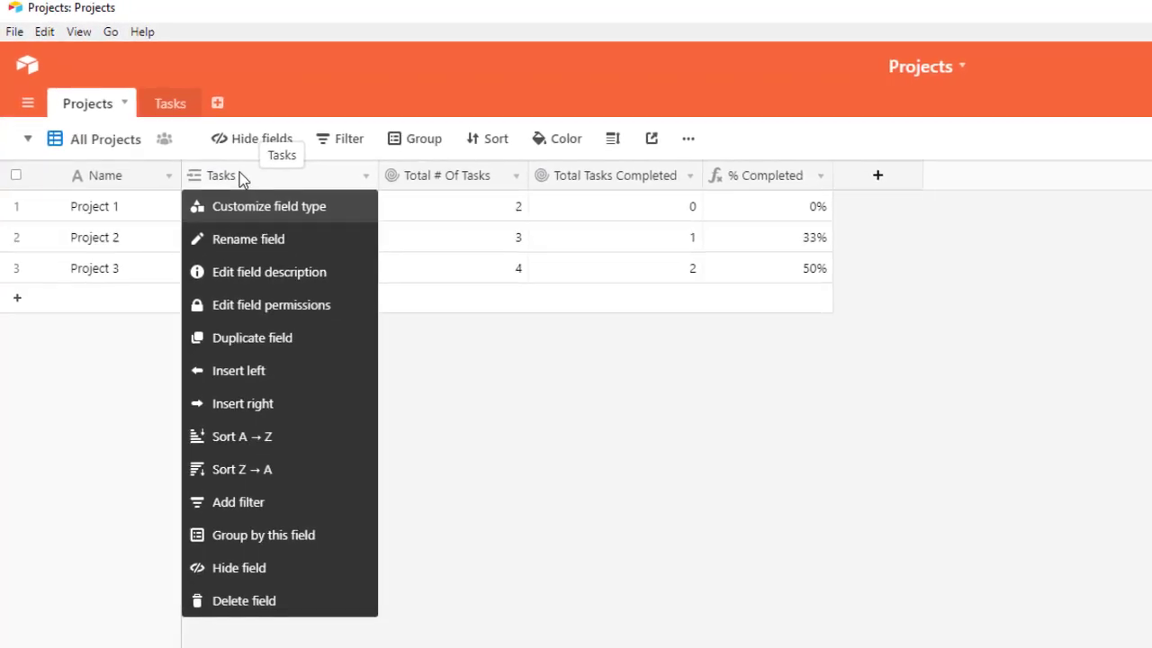
click(249, 574)
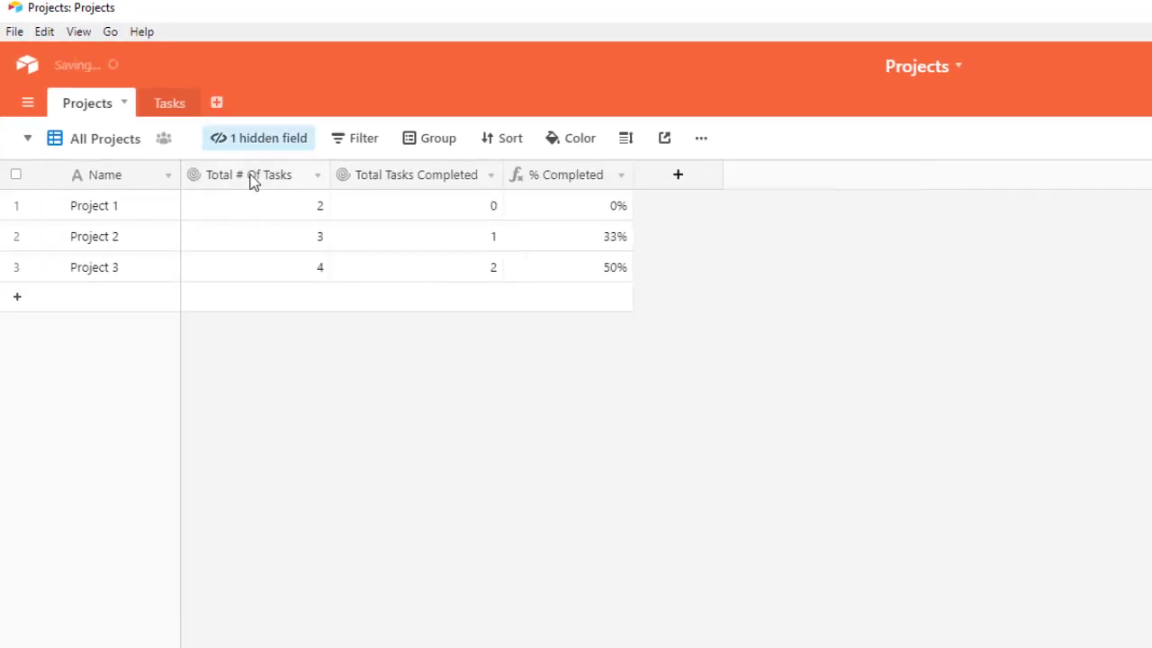
click(265, 144)
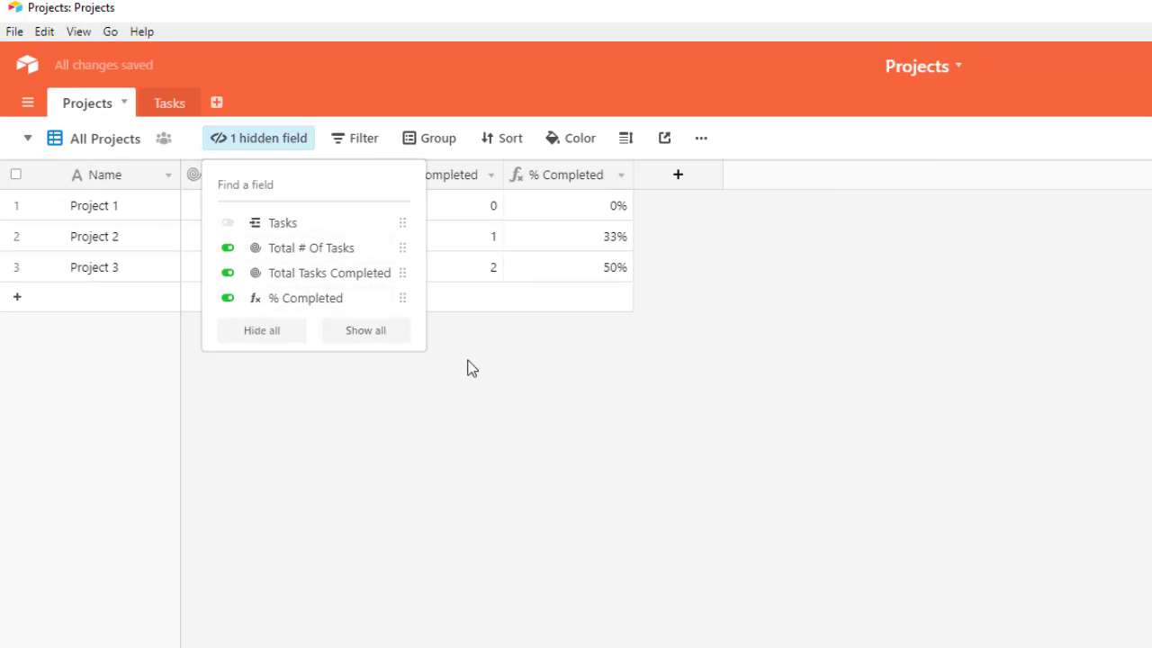
click(603, 389)
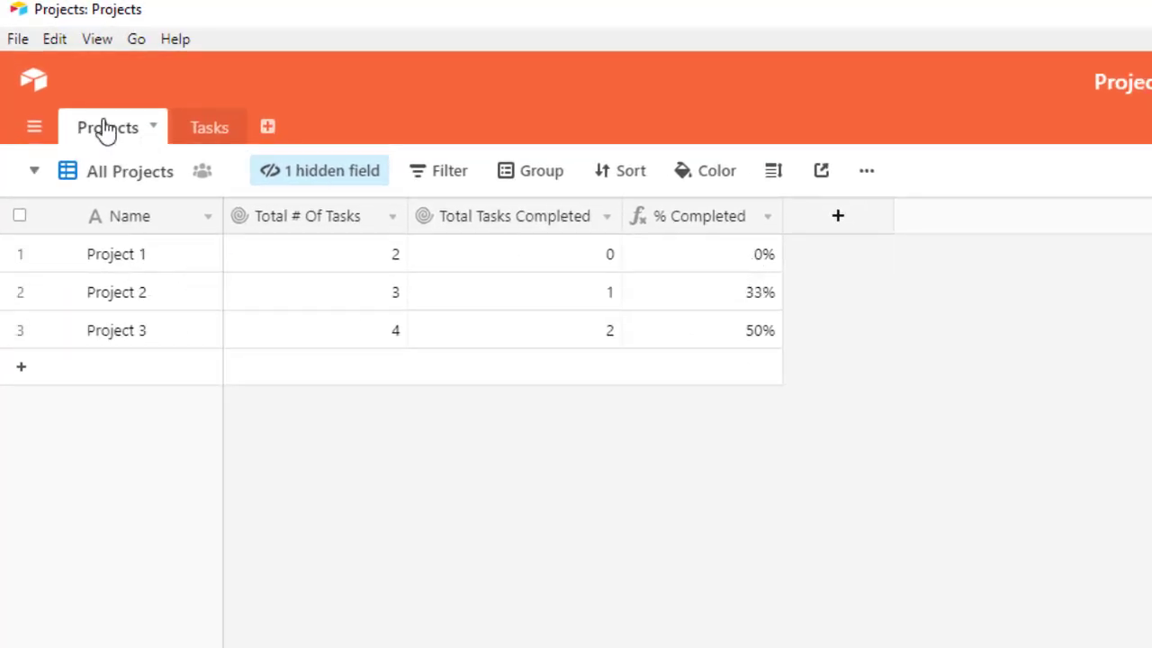
View the Tasks table grouped by project, and return to the Projects table's All Projects view
click(205, 131)
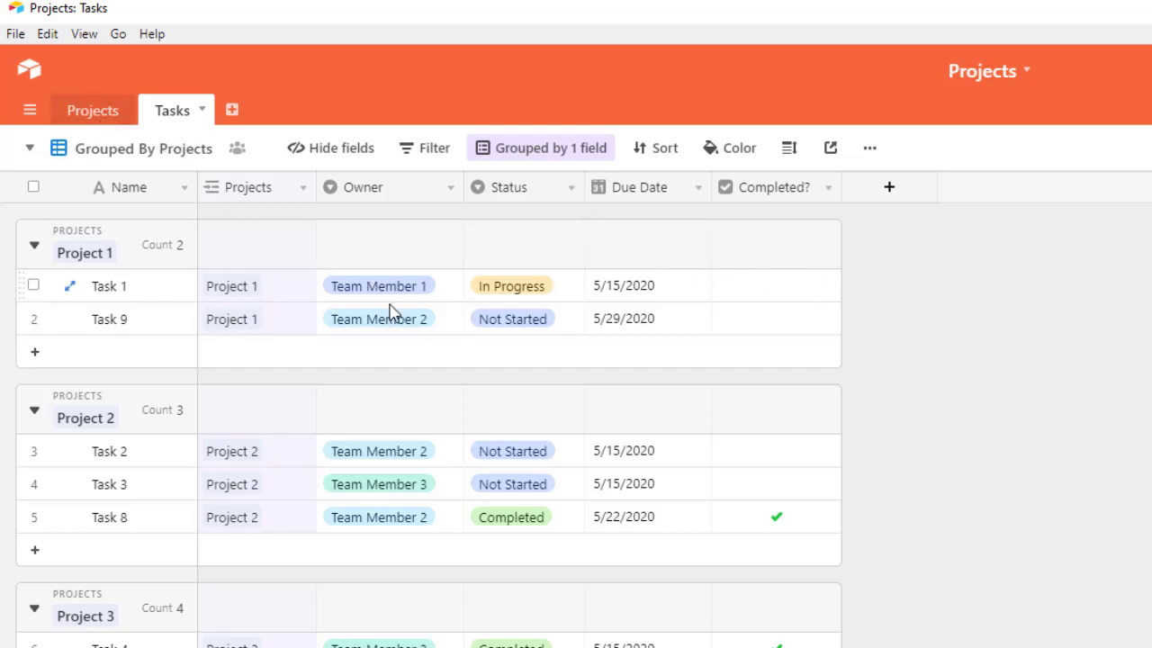
click(92, 110)
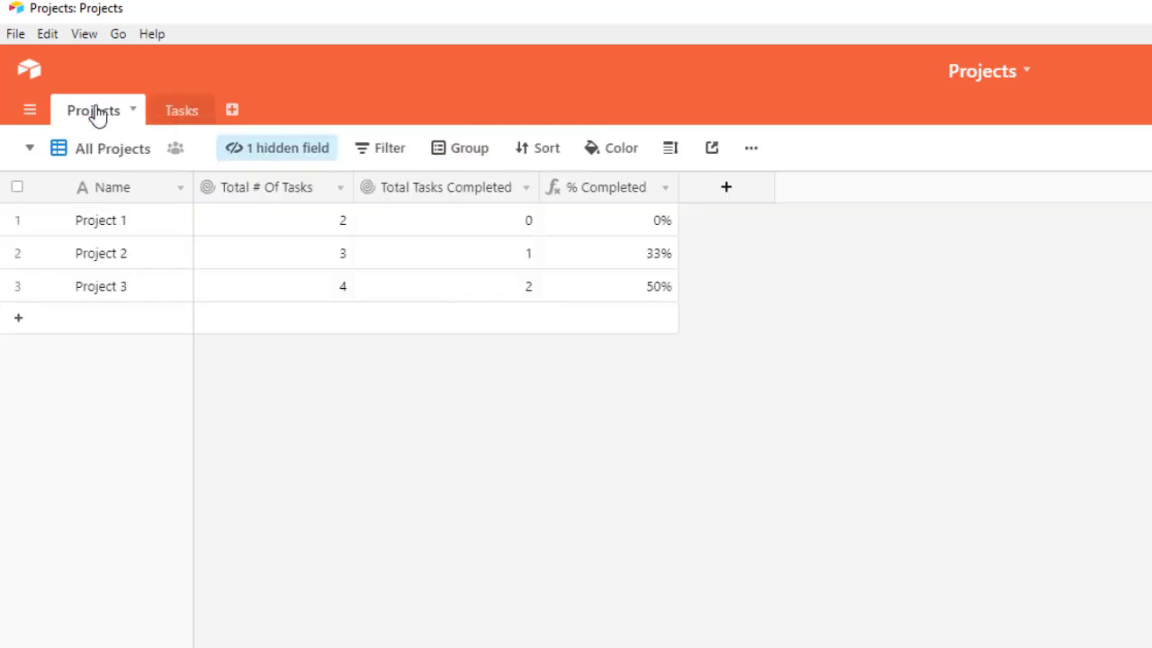